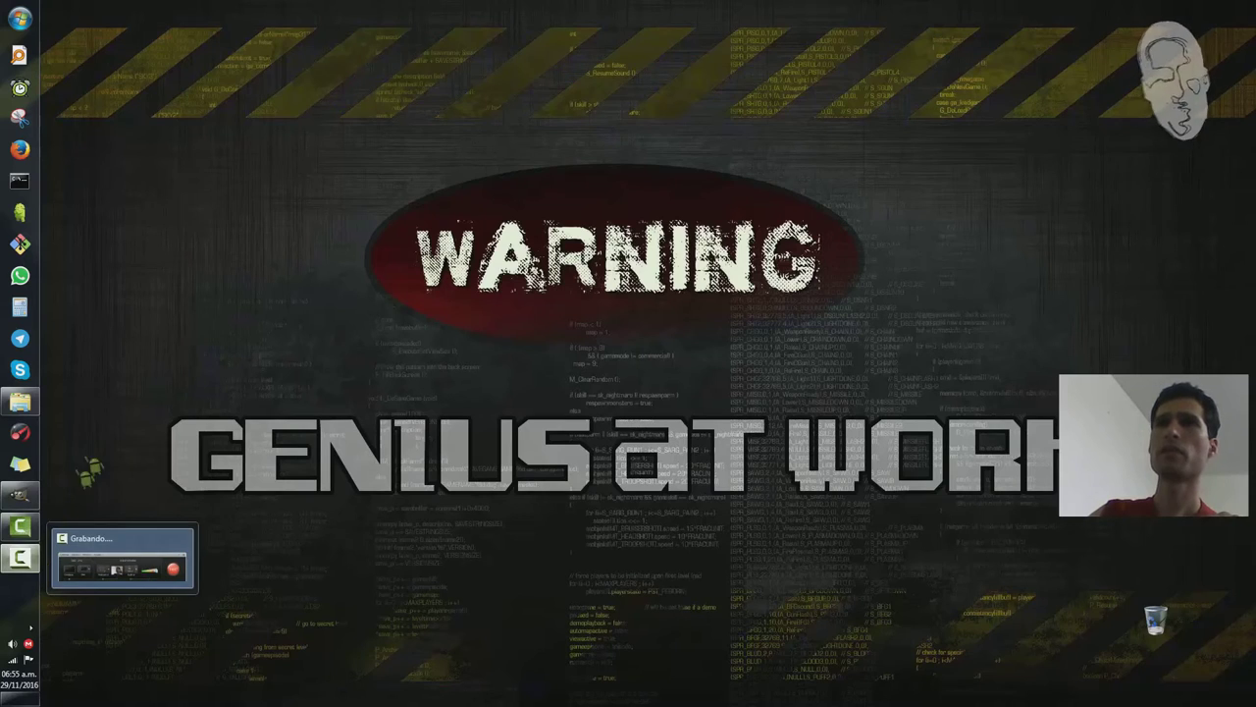
# Step: Glance at the GIF tutorial folder in Explorer, minimize it, and restore the empty GIMP window
pyautogui.click(22, 403)
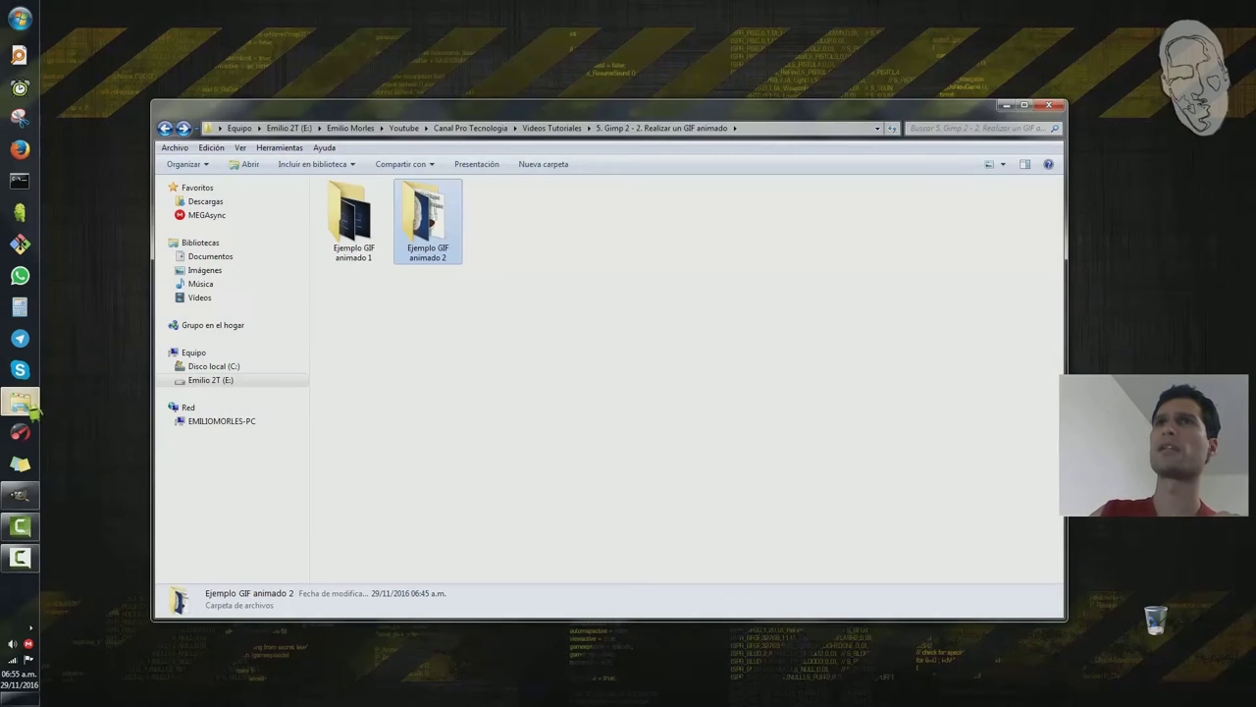
pyautogui.click(24, 407)
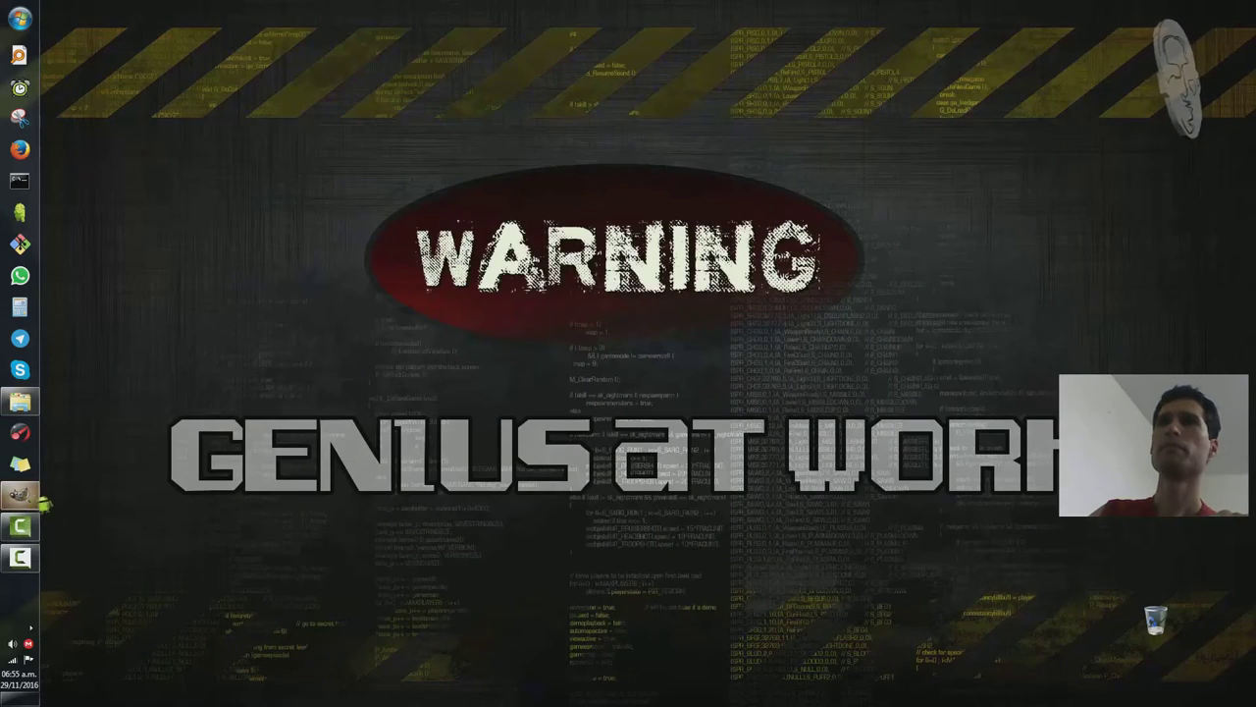
pyautogui.click(39, 499)
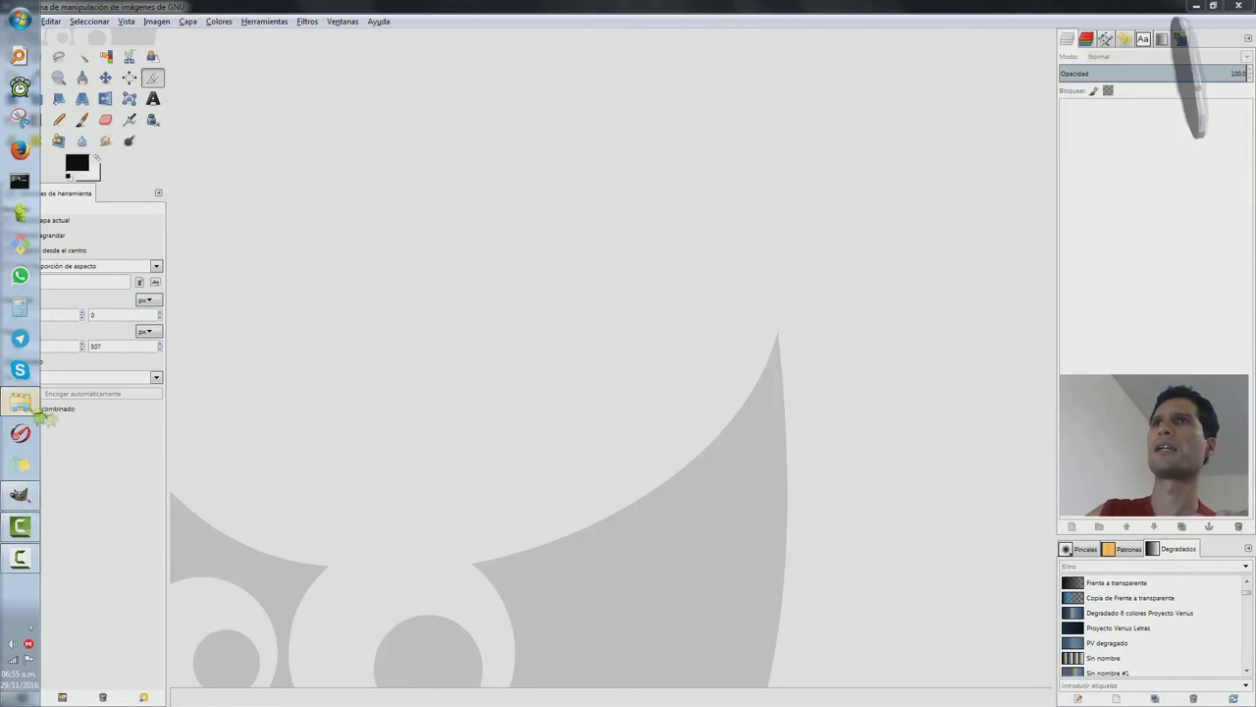
# Step: Open Portada.png from the Ejemplo GIF animado 1 folder in GIMP
pyautogui.click(29, 412)
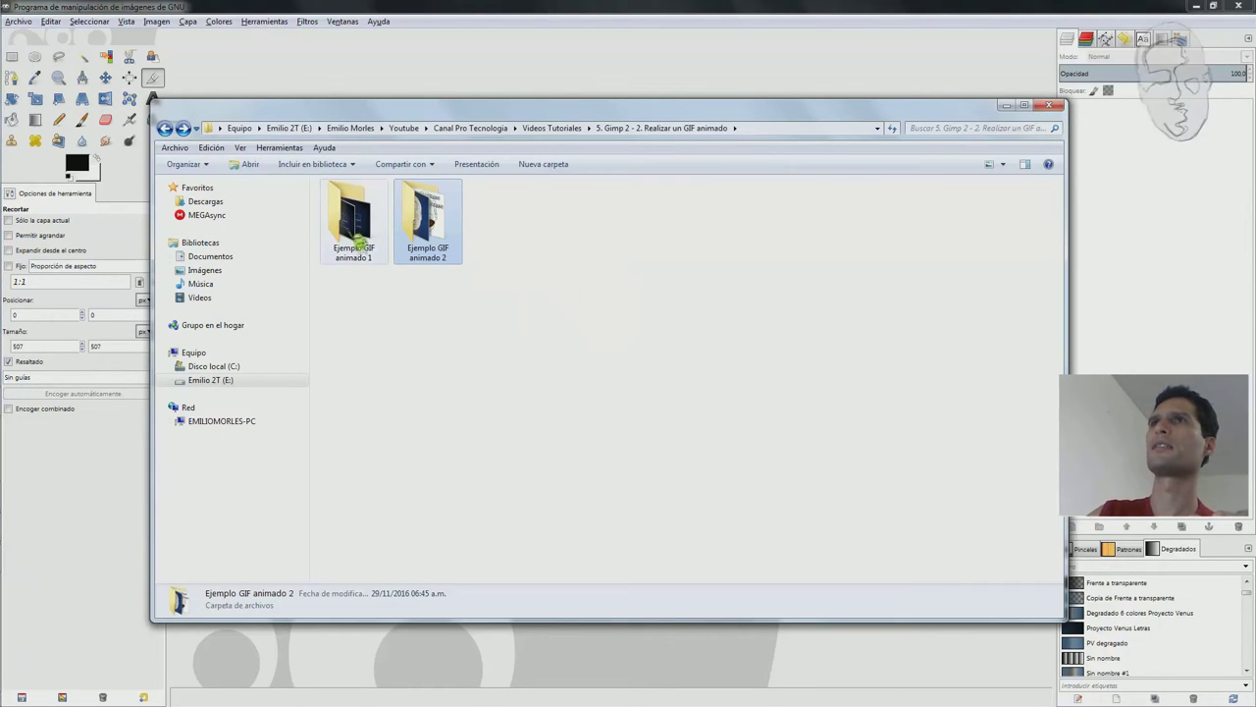
pyautogui.doubleClick(356, 231)
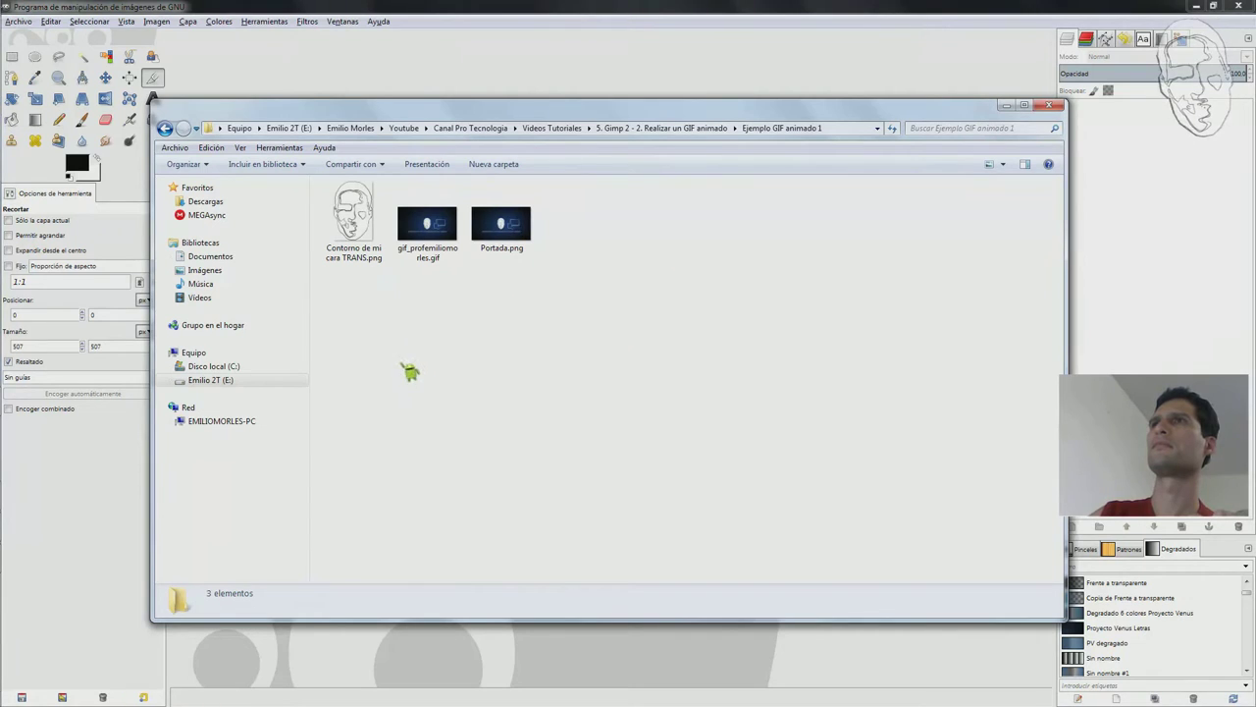
pyautogui.moveTo(614, 116); pyautogui.dragTo(629, 244)
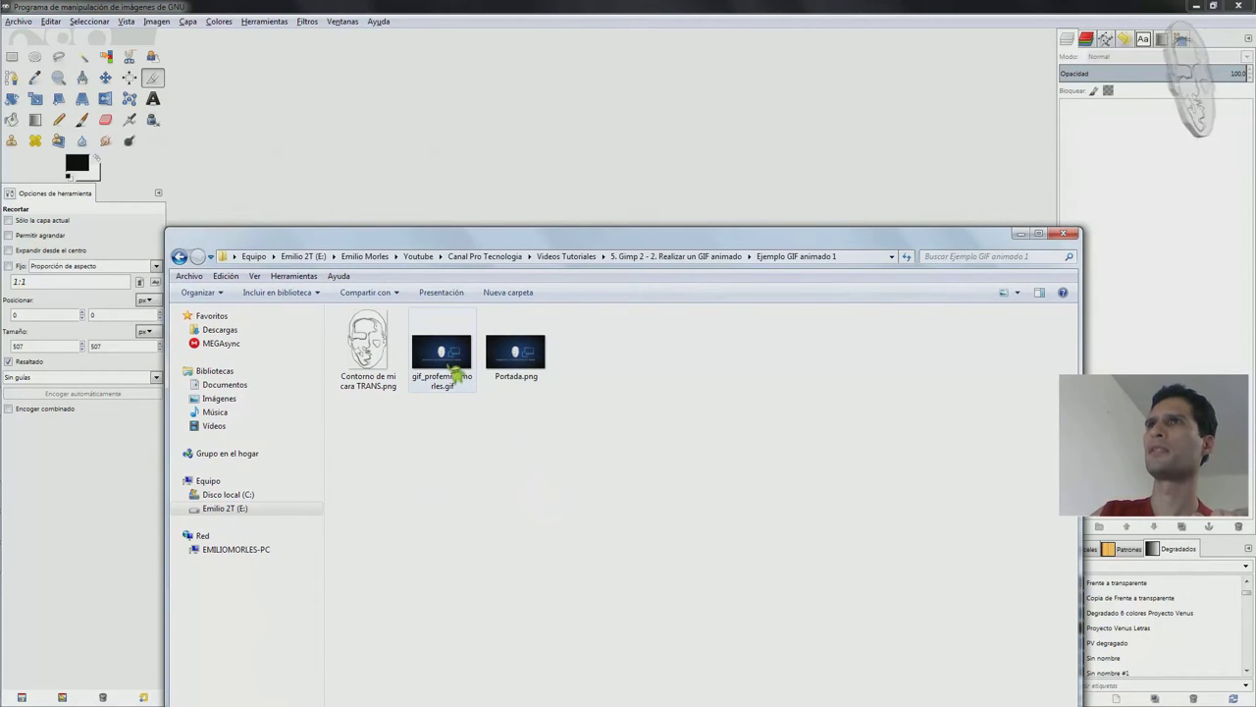
pyautogui.click(519, 361)
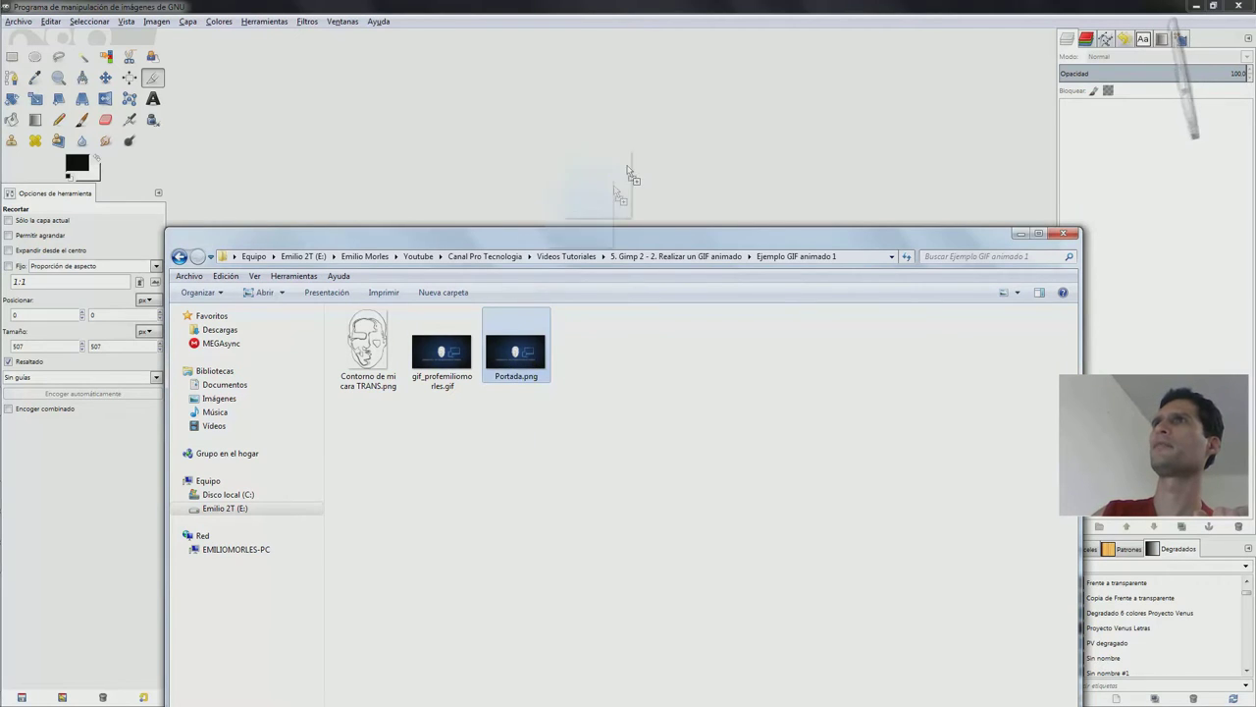
pyautogui.press('Return')
pyautogui.click(729, 7)
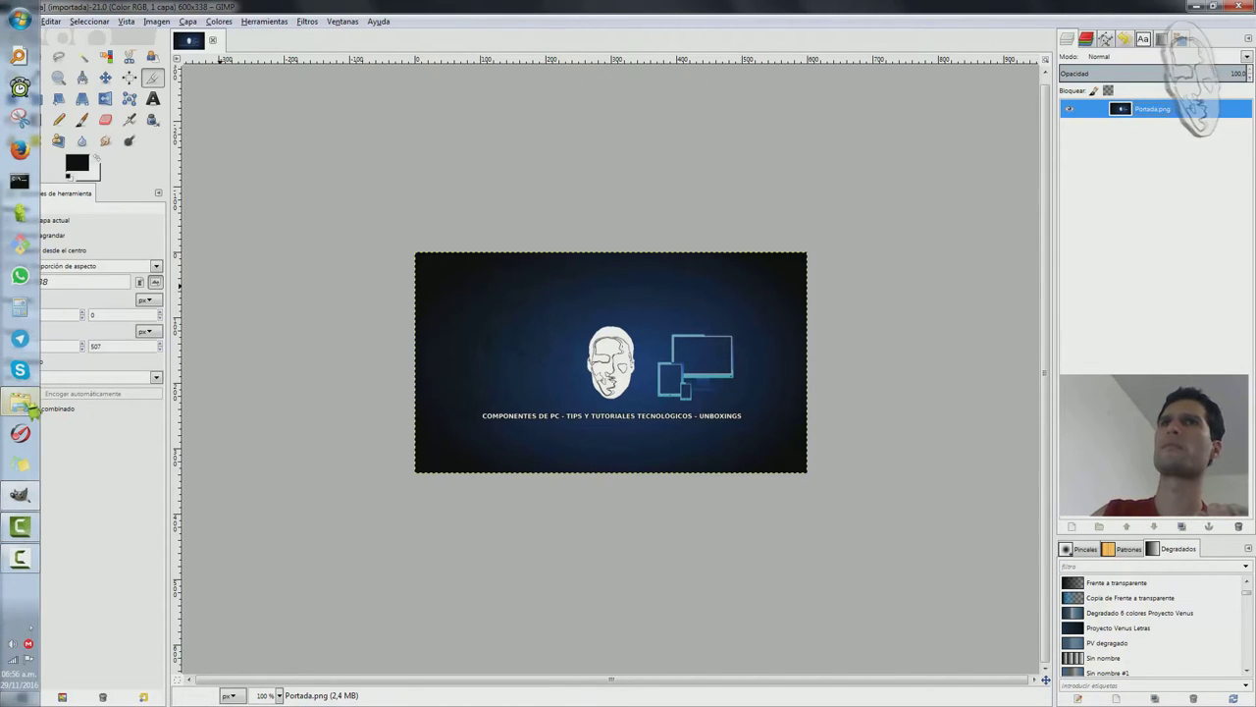
# Step: Drag Contorno de mi cara TRANS.png onto the canvas as a second layer
pyautogui.click(21, 402)
pyautogui.moveTo(370, 346); pyautogui.dragTo(653, 258)
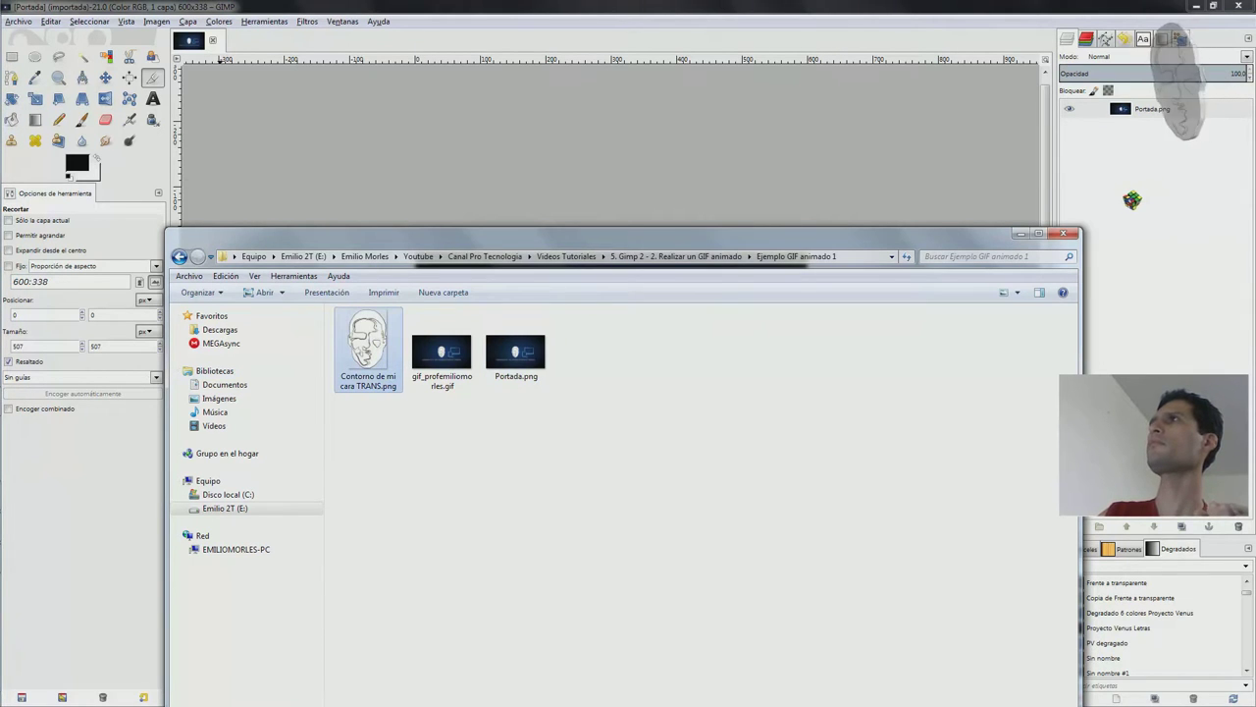
pyautogui.moveTo(653, 257); pyautogui.dragTo(1104, 196)
pyautogui.click(958, 18)
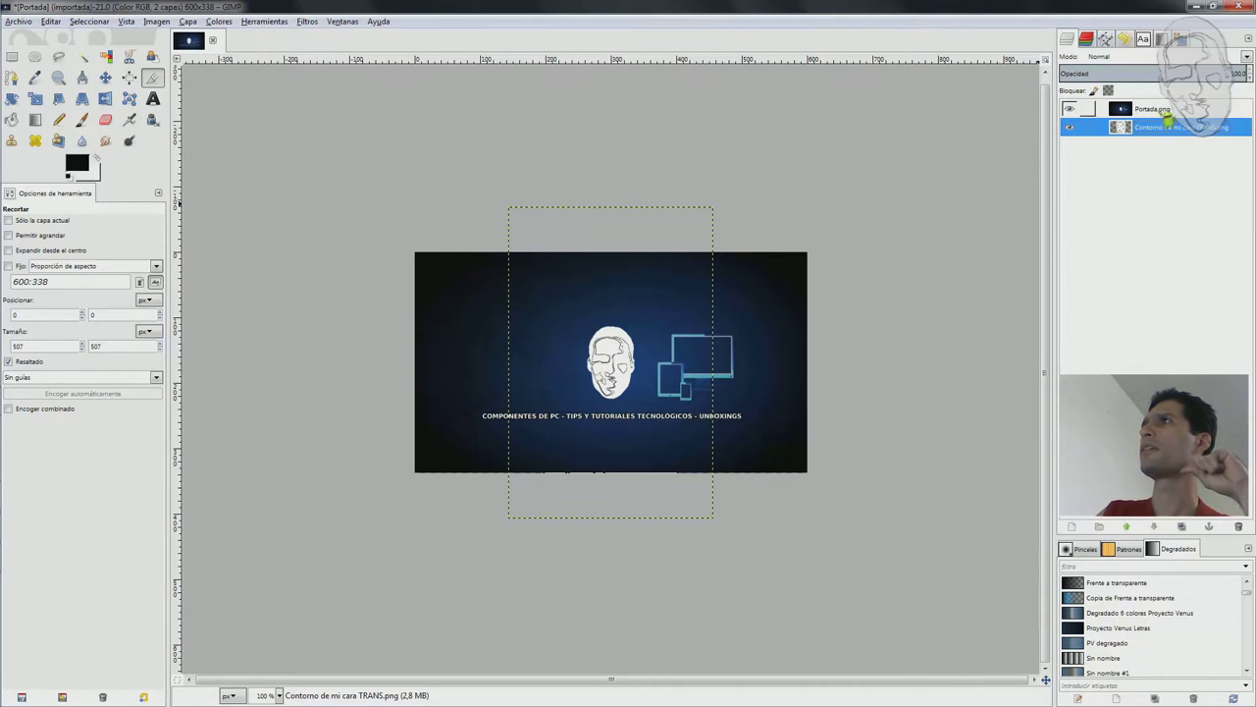
# Step: Bring the Portada.png layer forward and make it active in the Layers panel
pyautogui.moveTo(1153, 107); pyautogui.dragTo(1127, 185)
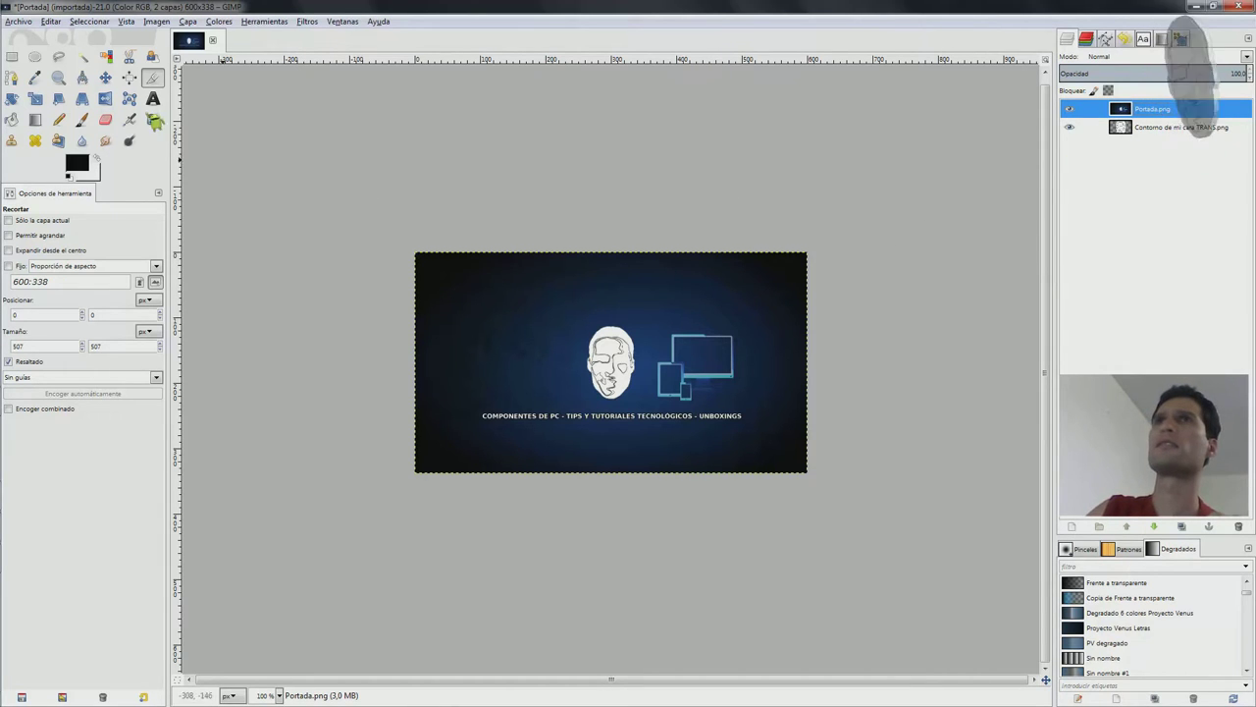
pyautogui.click(105, 77)
# Step: Raise the face outline above Portada.png, duplicate it, and hide the copy
pyautogui.click(1153, 109)
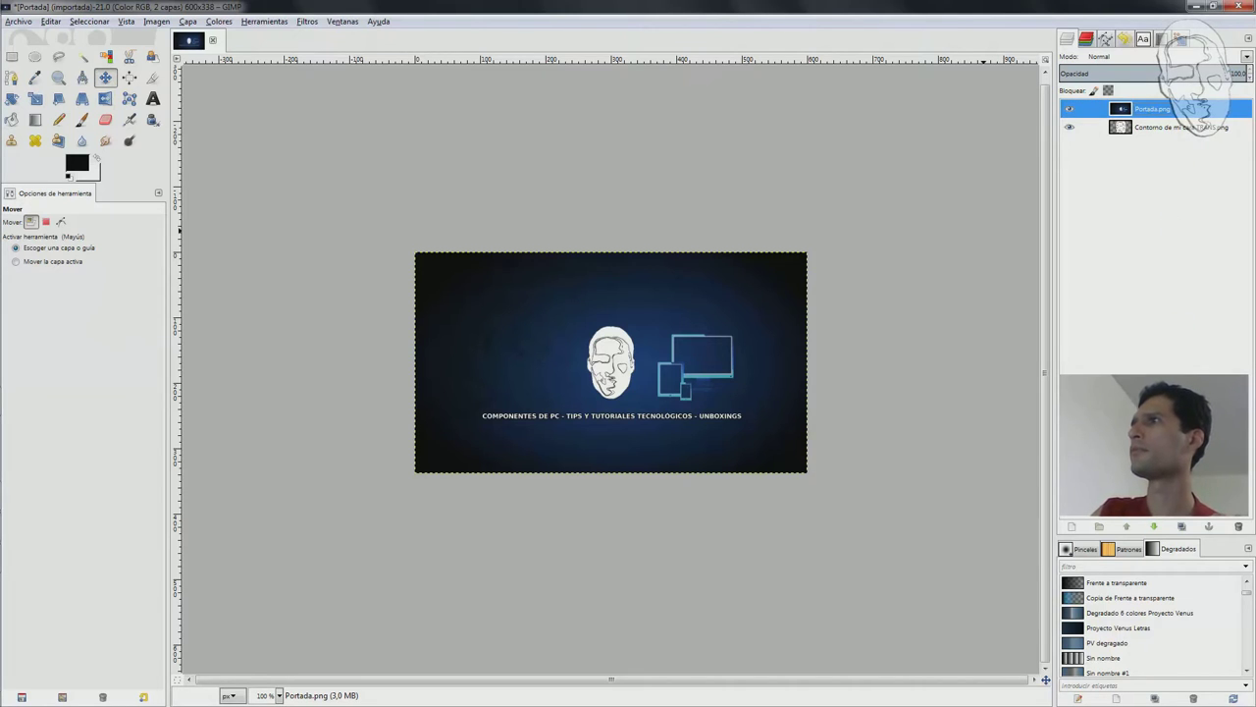
pyautogui.click(1164, 527)
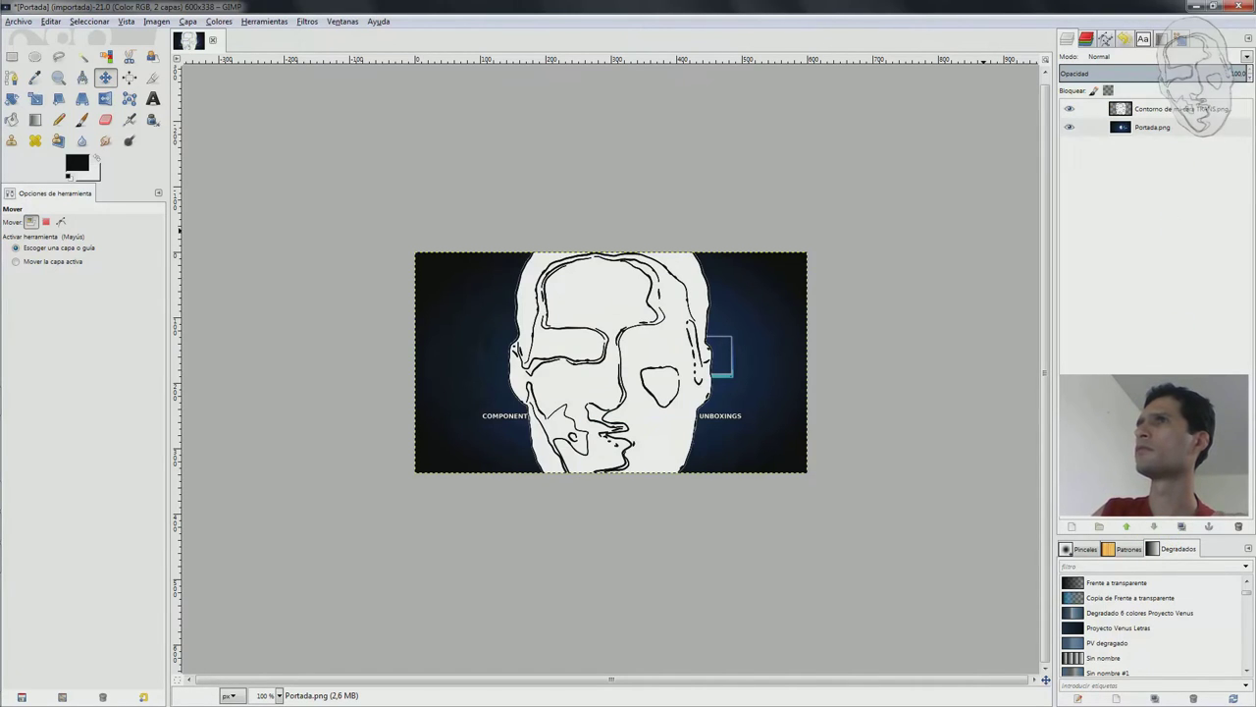
pyautogui.click(1150, 112)
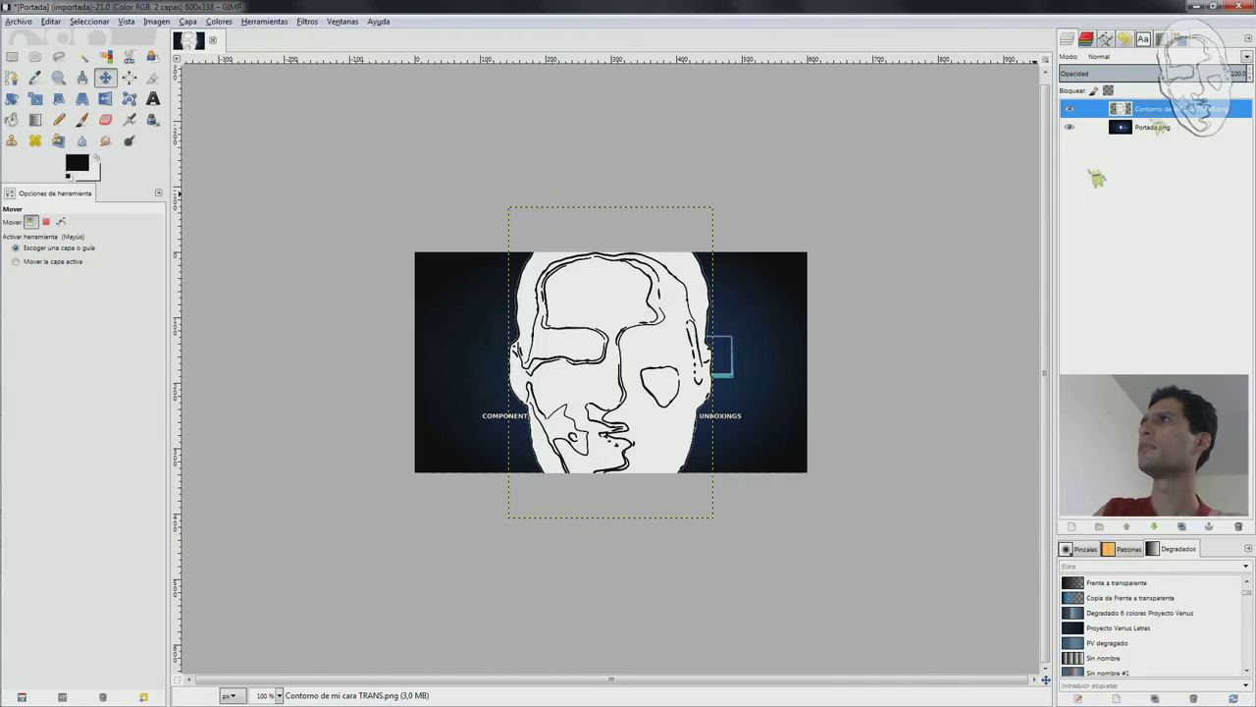
pyautogui.click(1183, 527)
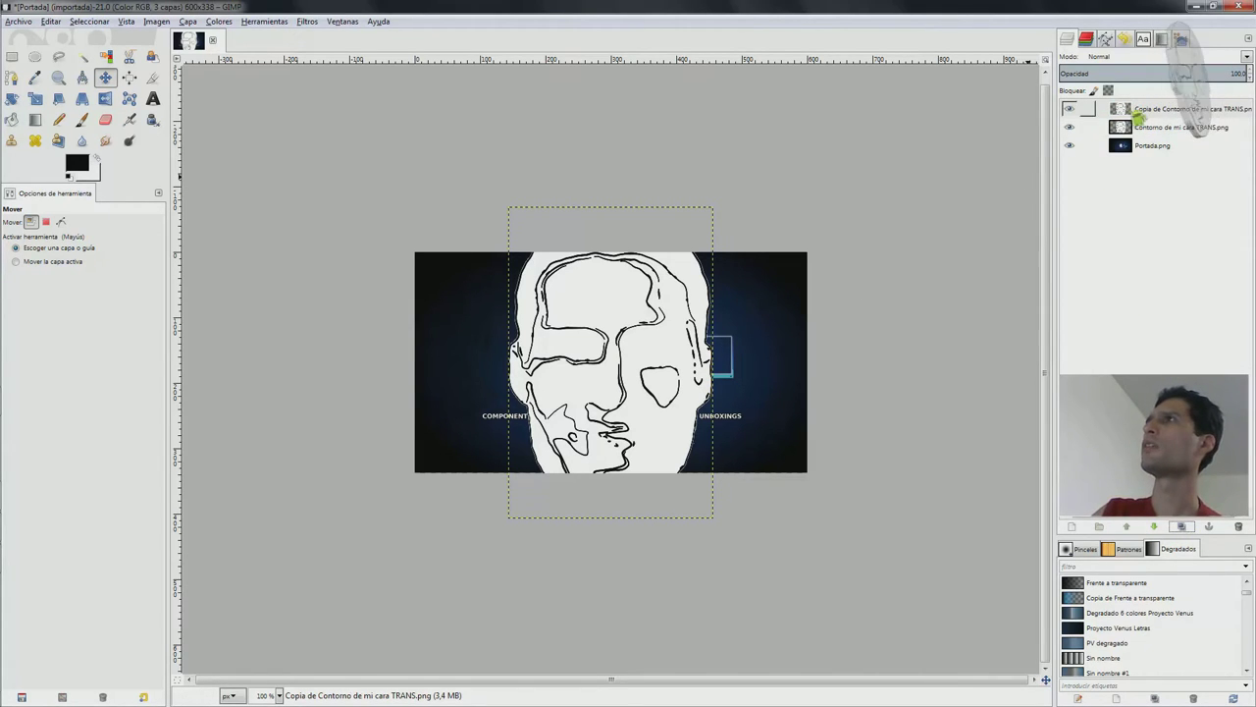
pyautogui.click(1070, 109)
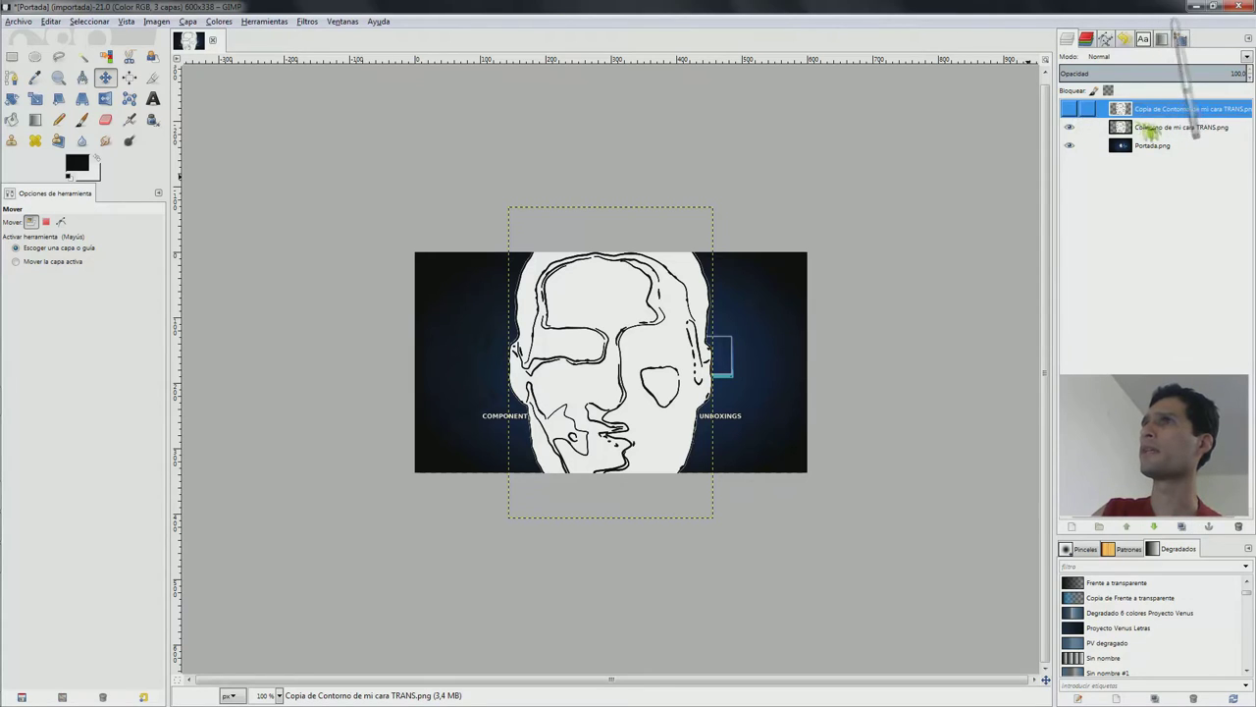
# Step: Shift the original face outline layer up and to the left
pyautogui.click(1159, 132)
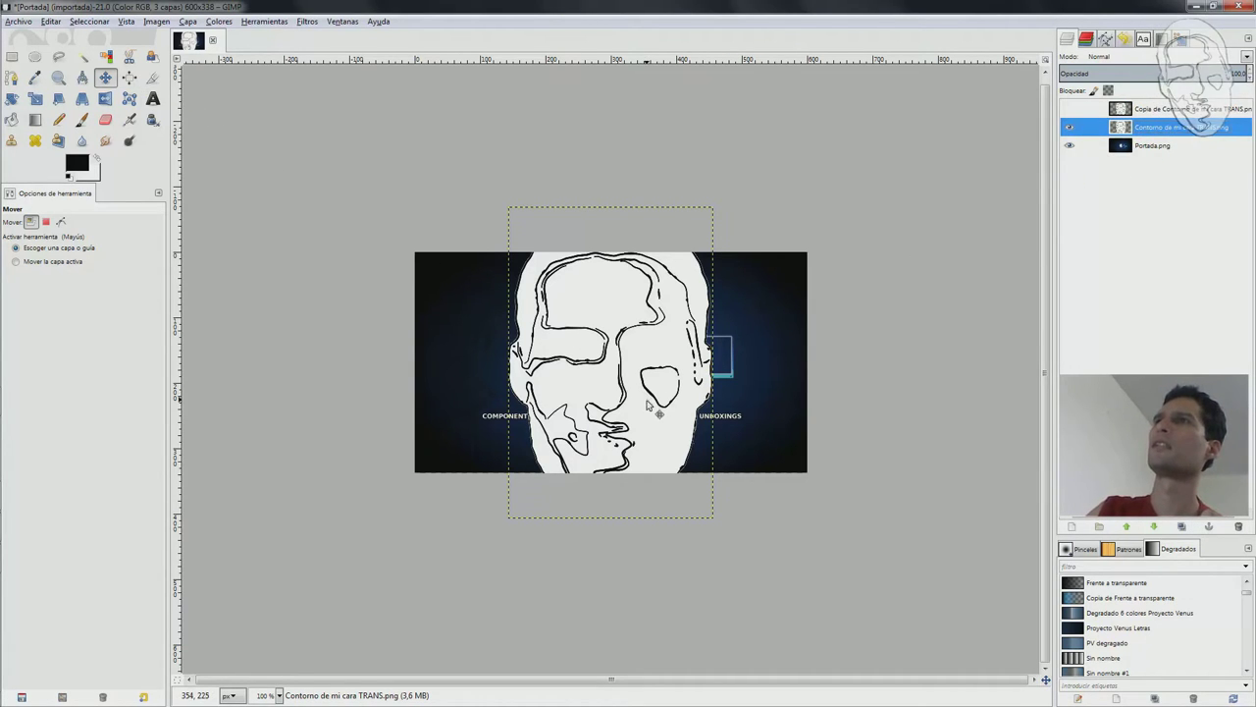
pyautogui.moveTo(648, 415); pyautogui.dragTo(609, 291)
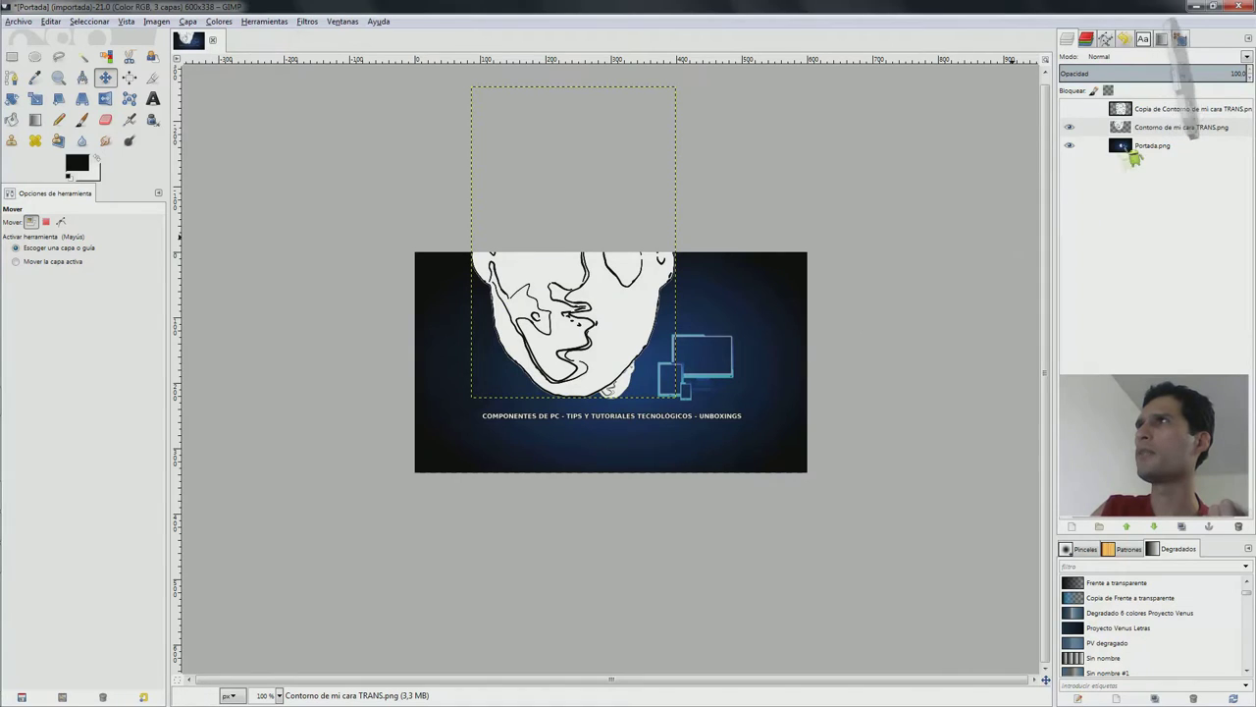
pyautogui.click(1131, 147)
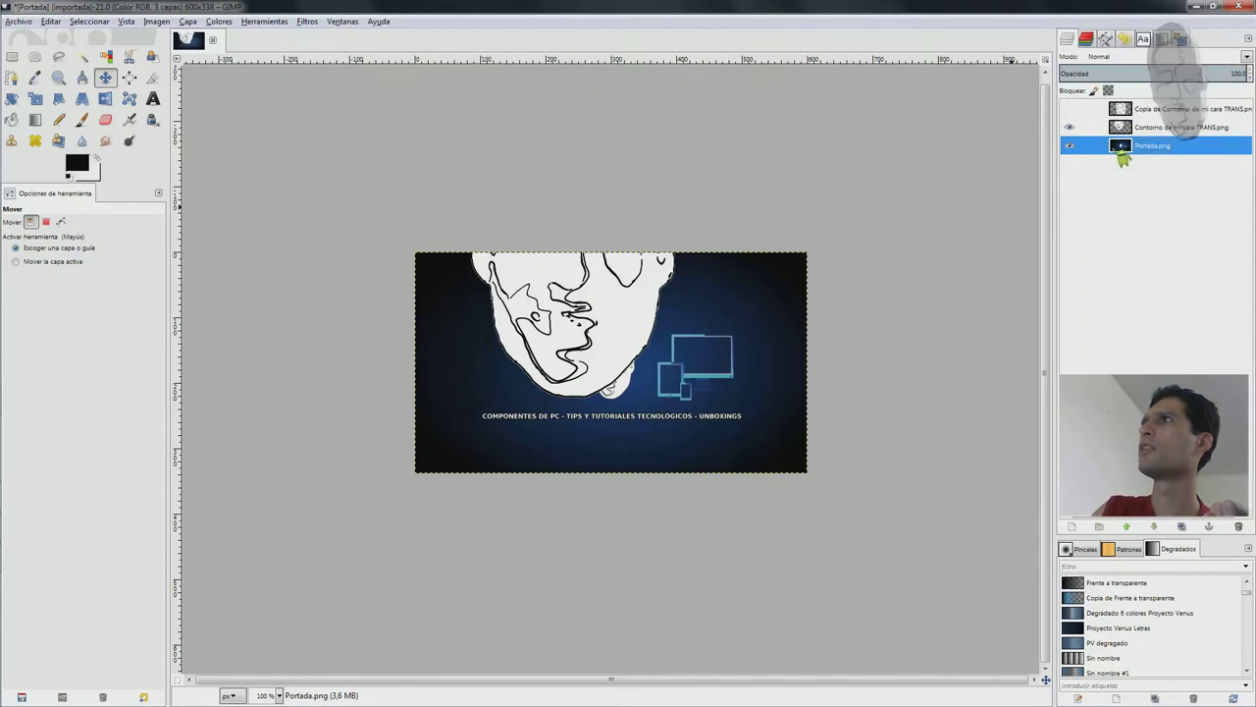
pyautogui.click(1149, 129)
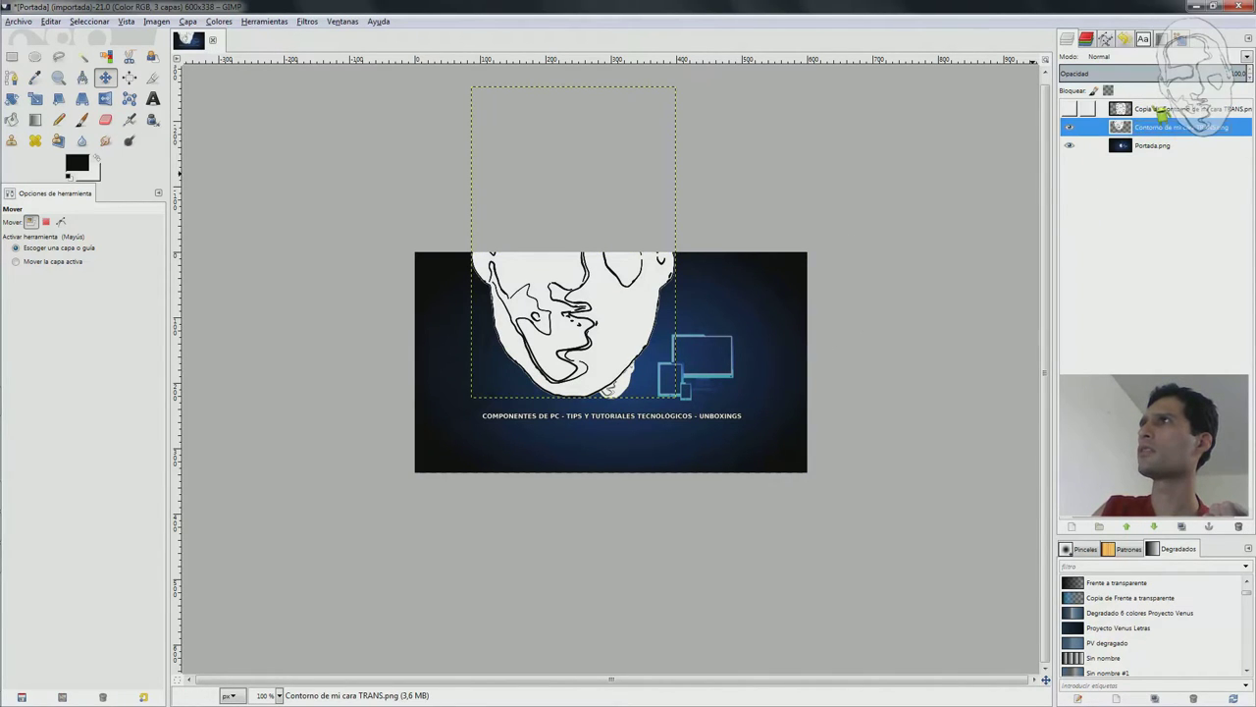
pyautogui.click(1163, 111)
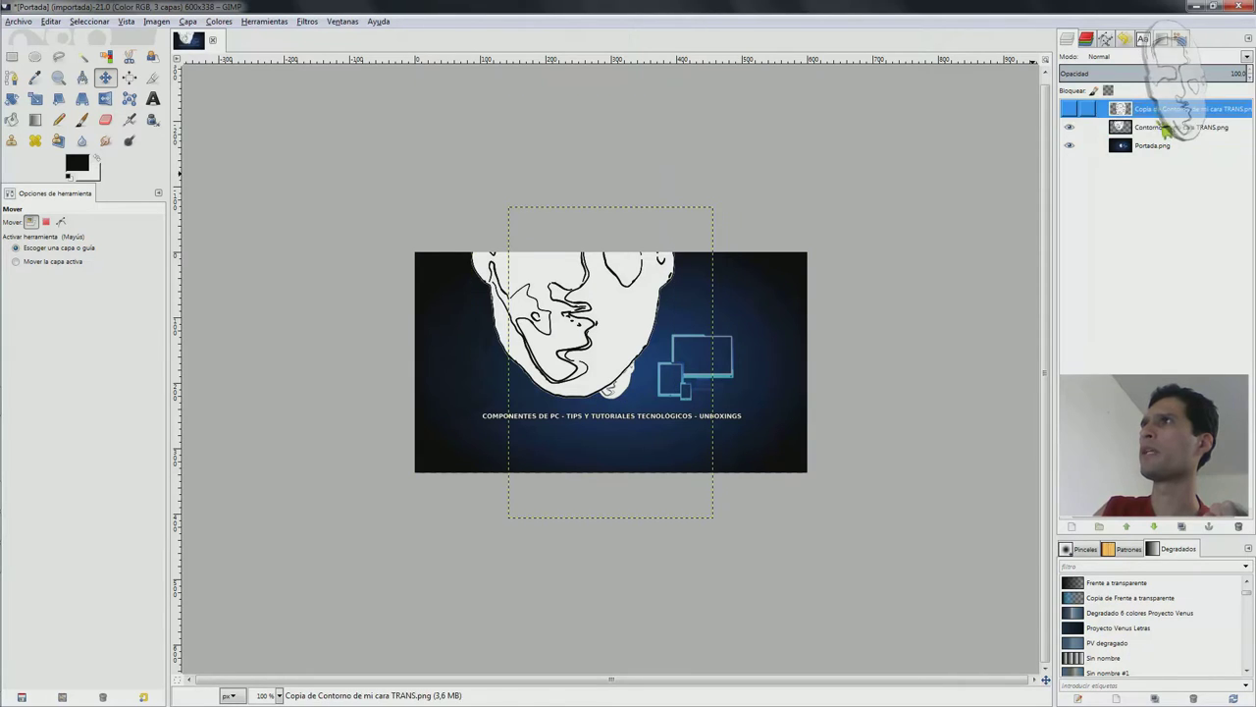
pyautogui.click(1161, 128)
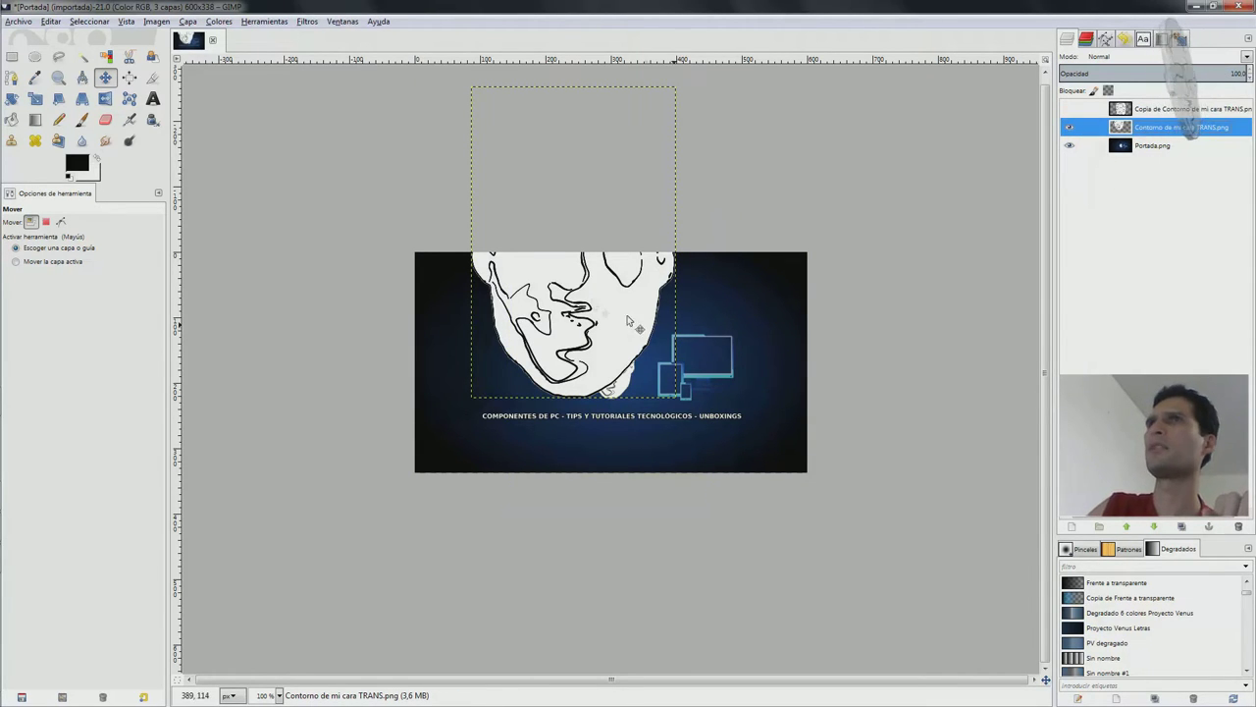
pyautogui.click(37, 100)
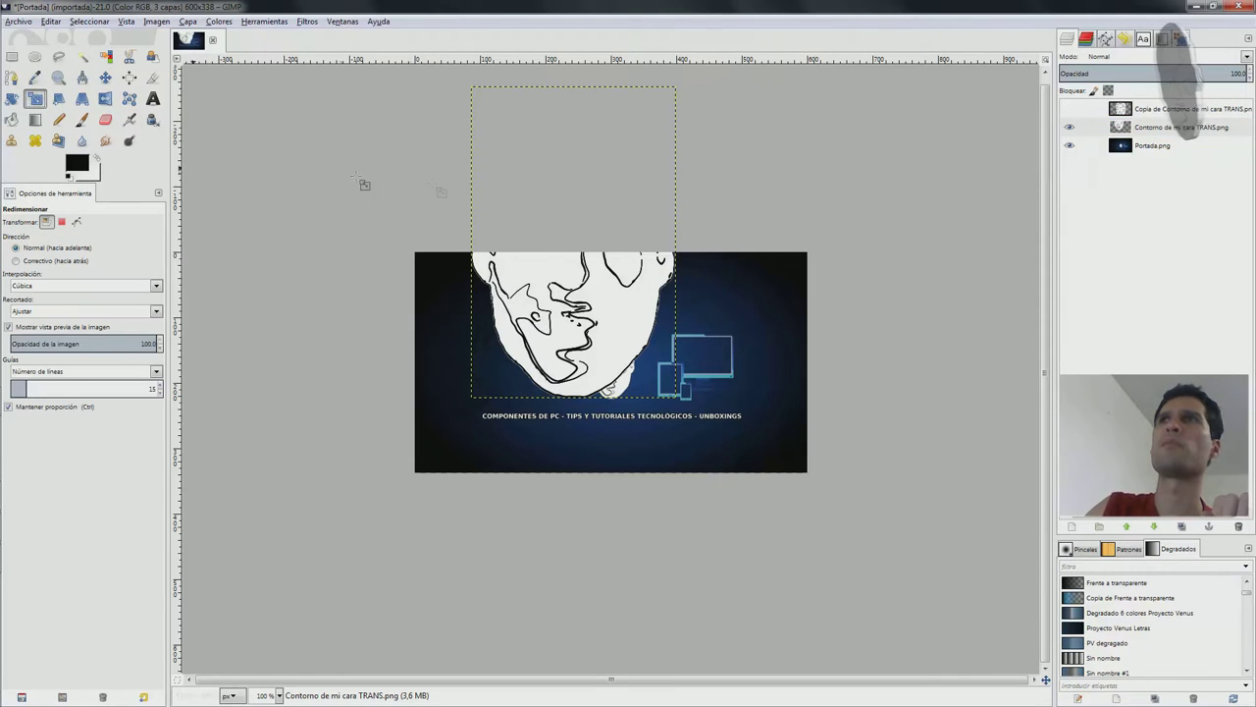
# Step: Scale the original face outline layer down to about 103×156 px
pyautogui.click(507, 129)
pyautogui.moveTo(549, 204); pyautogui.dragTo(634, 329)
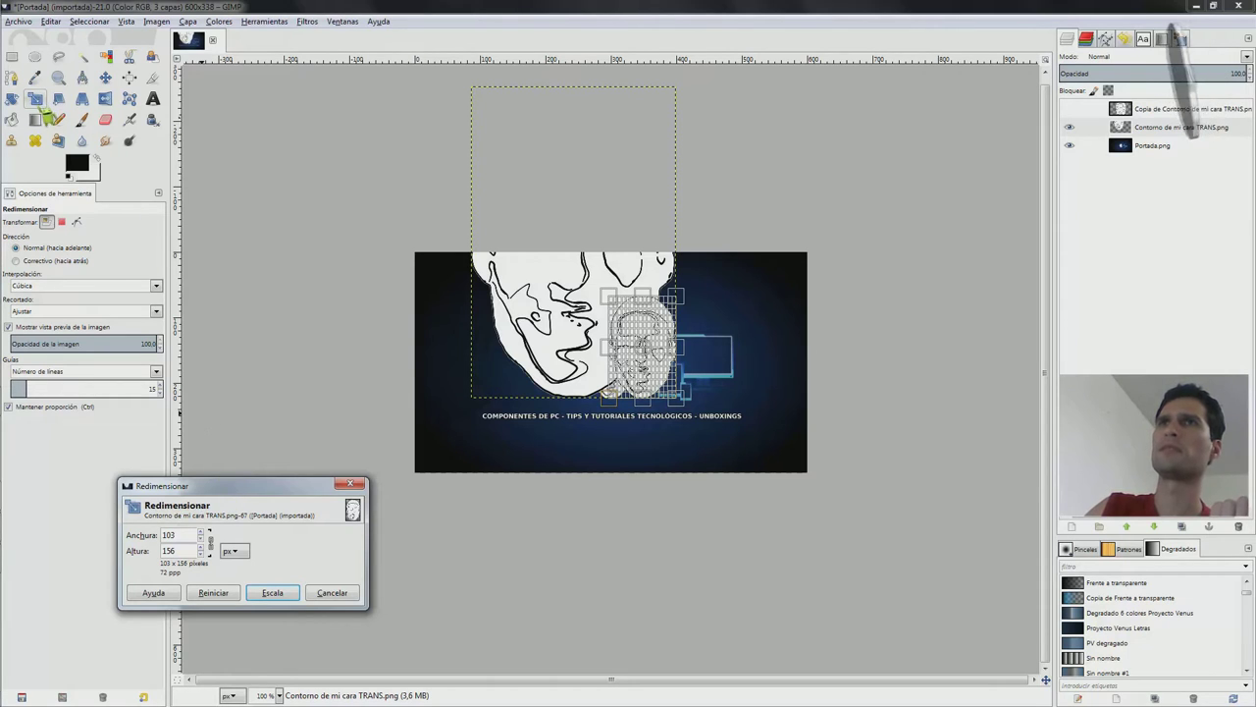
pyautogui.click(288, 600)
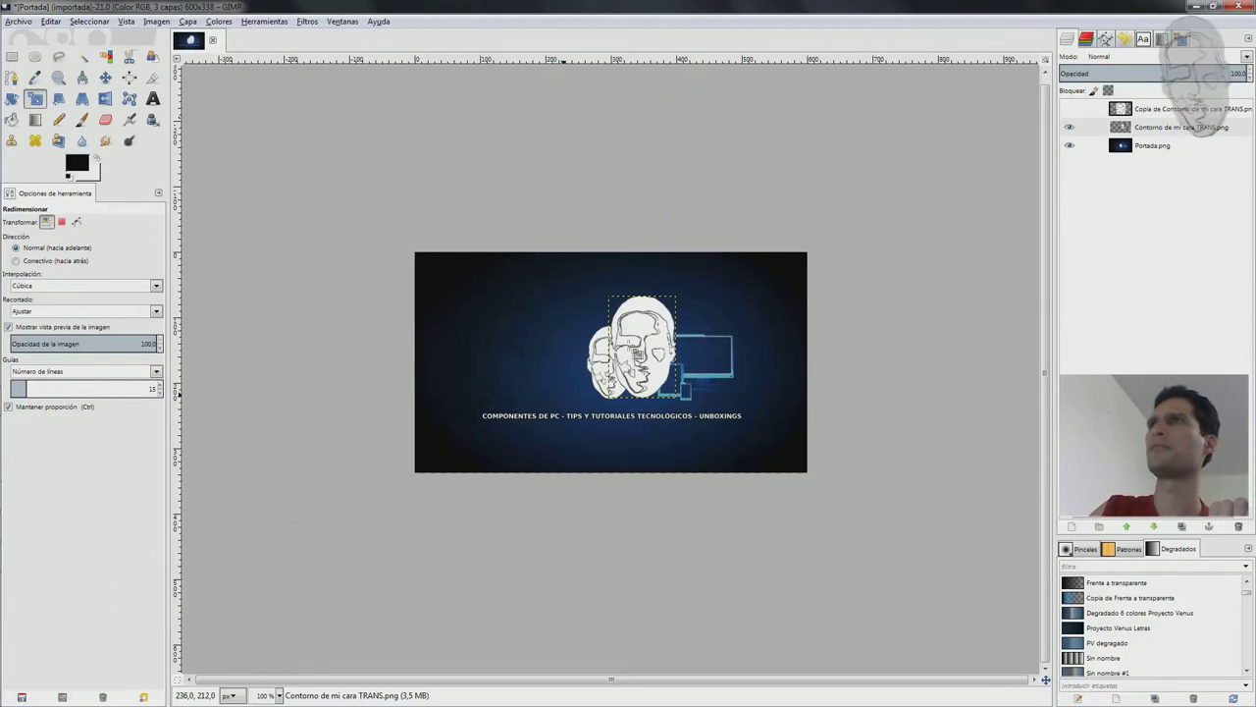
# Step: Move the small outline left, then show the copied outline and drag it up-left
pyautogui.click(105, 78)
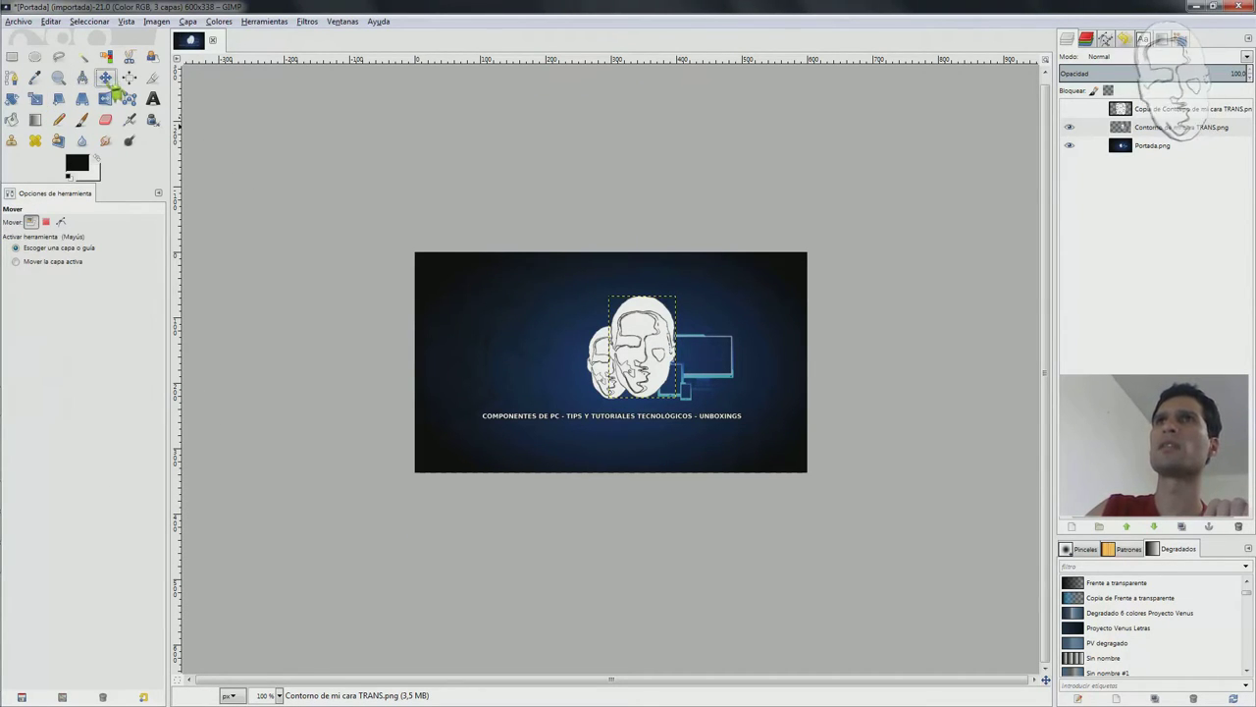
pyautogui.moveTo(639, 355)
pyautogui.mouseDown()
pyautogui.moveTo(595, 351)
pyautogui.moveTo(603, 345)
pyautogui.mouseUp()
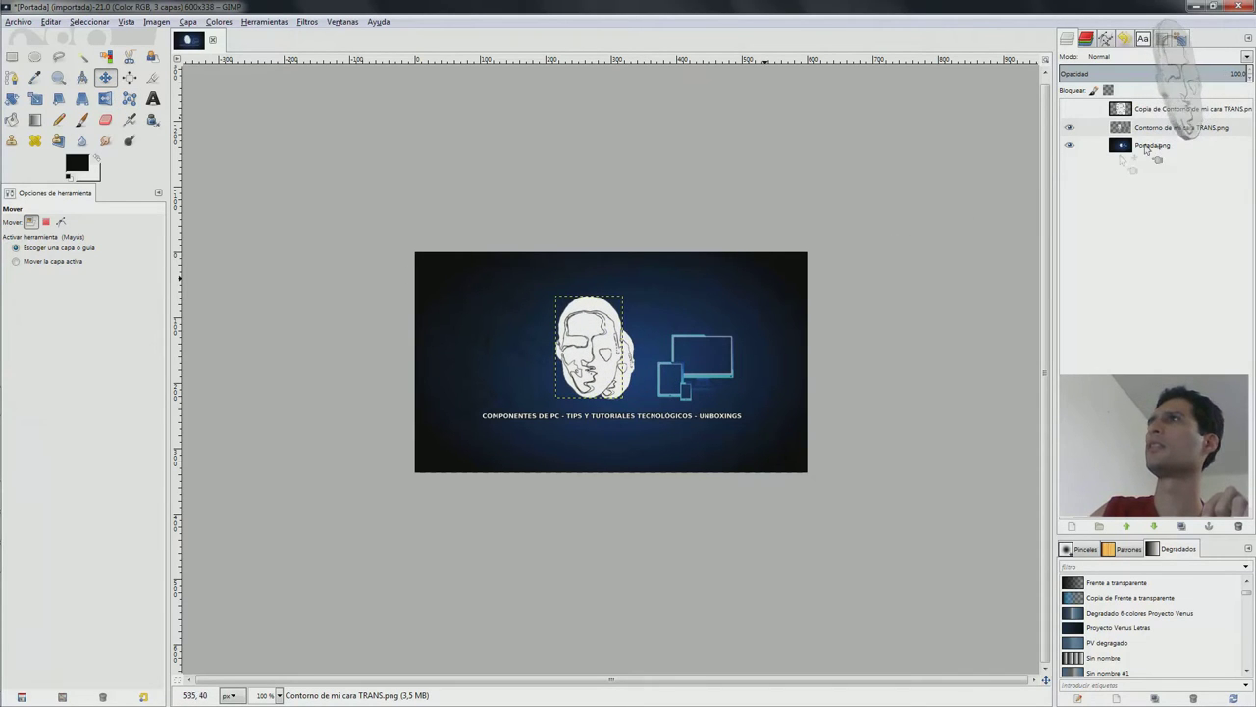
pyautogui.moveTo(1145, 148); pyautogui.dragTo(1151, 116)
pyautogui.click(1160, 113)
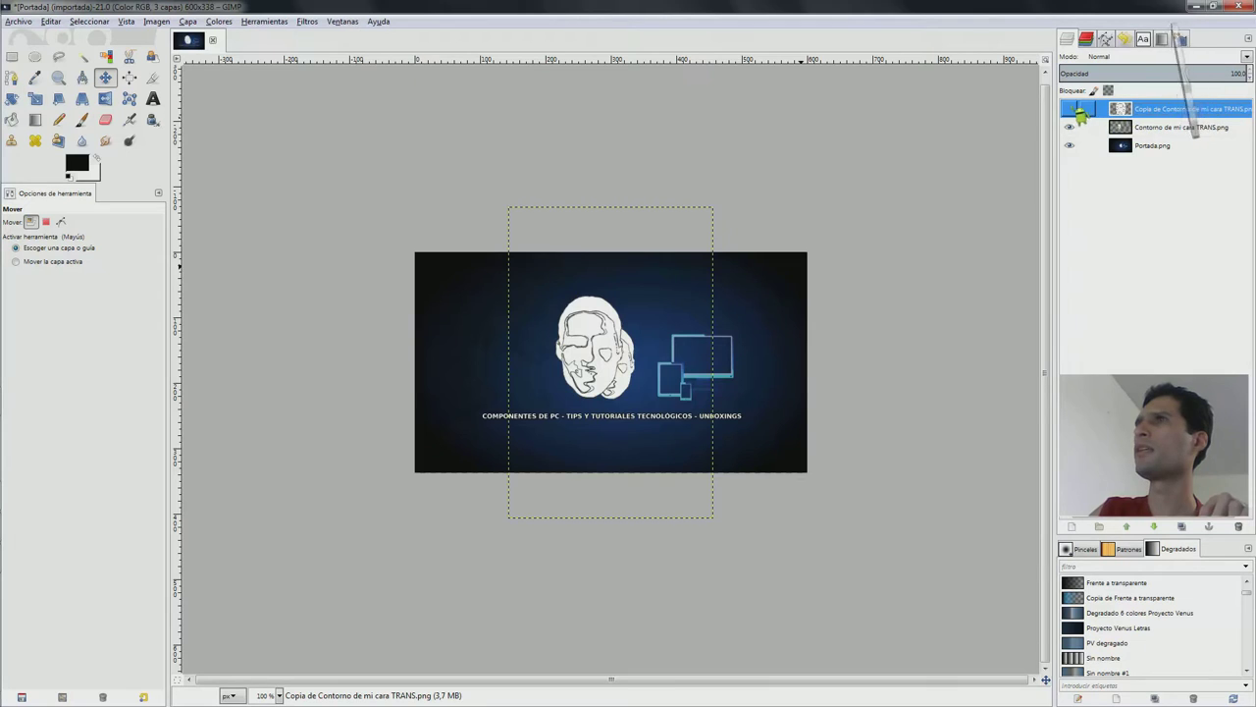
pyautogui.click(1071, 110)
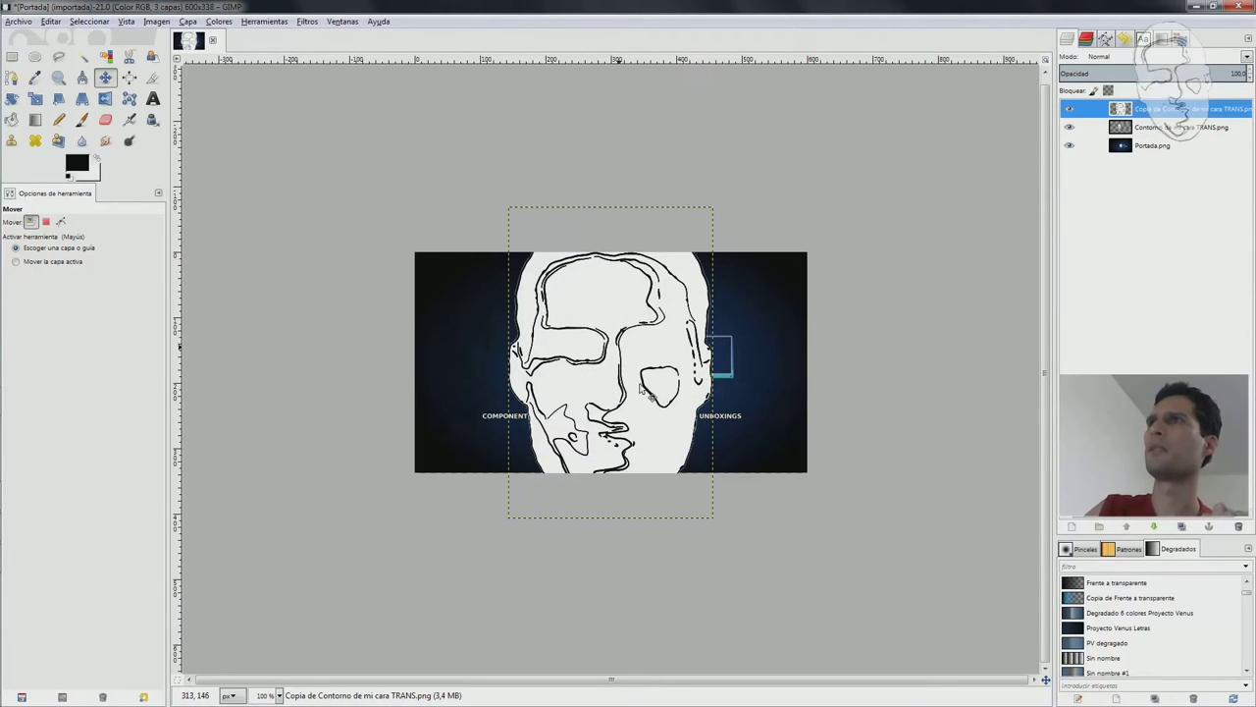
pyautogui.moveTo(640, 389); pyautogui.dragTo(577, 282)
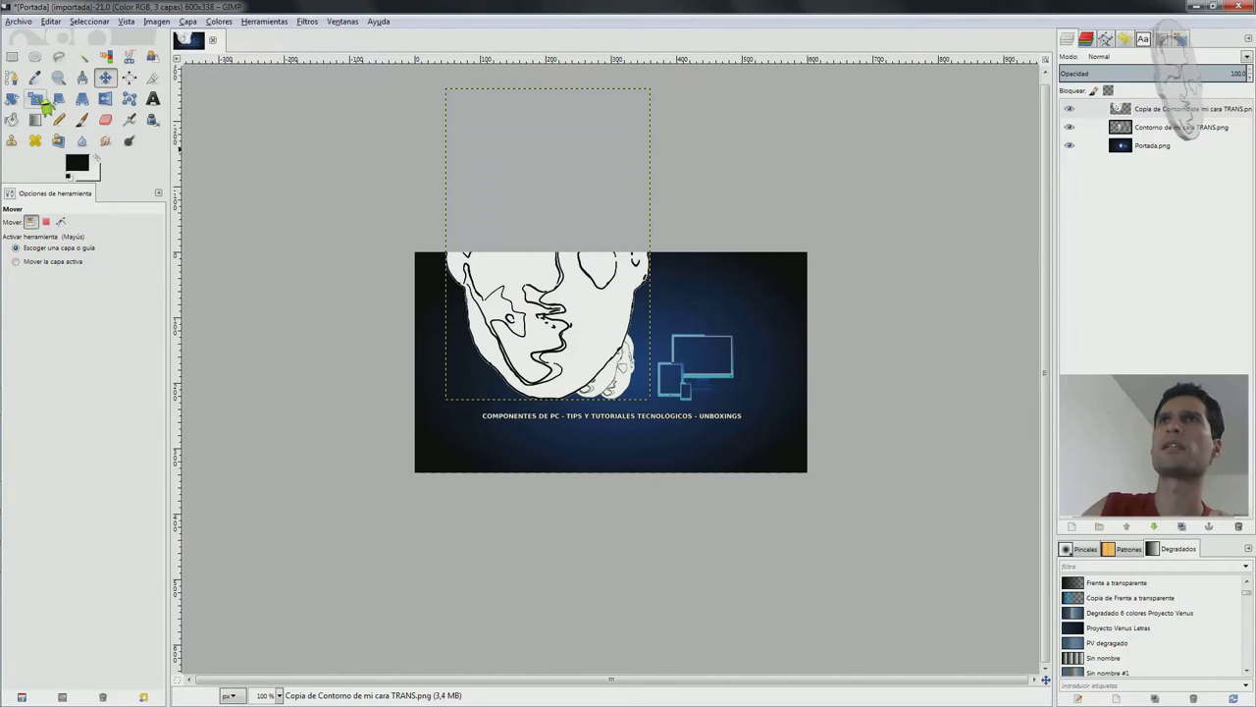
# Step: Scale the copied face outline to 126×192 and move it left of the original face
pyautogui.click(39, 102)
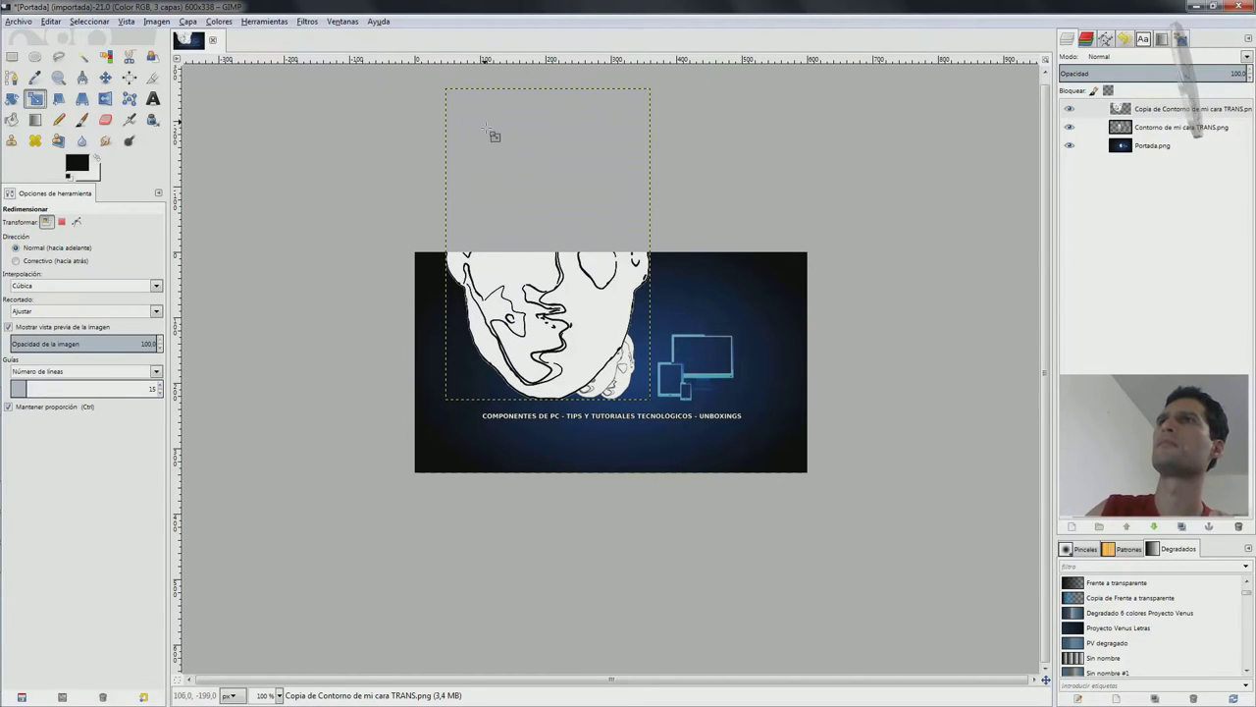
pyautogui.moveTo(494, 134); pyautogui.dragTo(623, 340)
pyautogui.moveTo(552, 311); pyautogui.dragTo(548, 315)
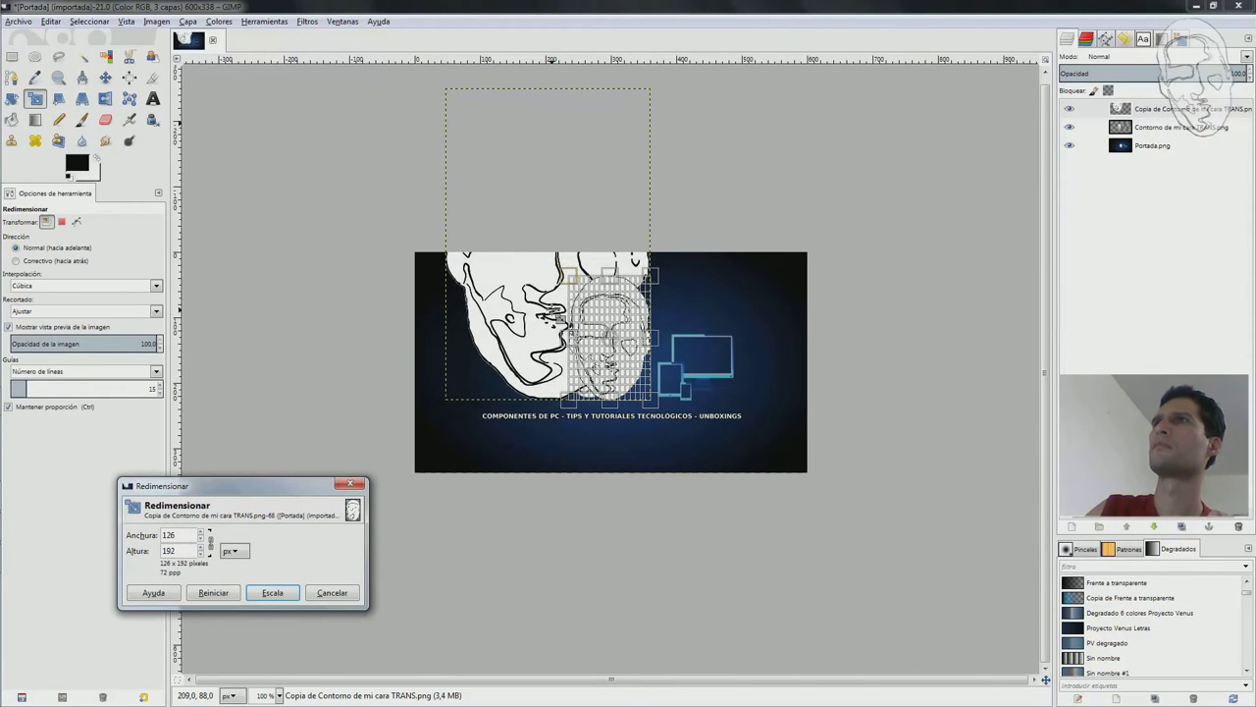
pyautogui.click(273, 593)
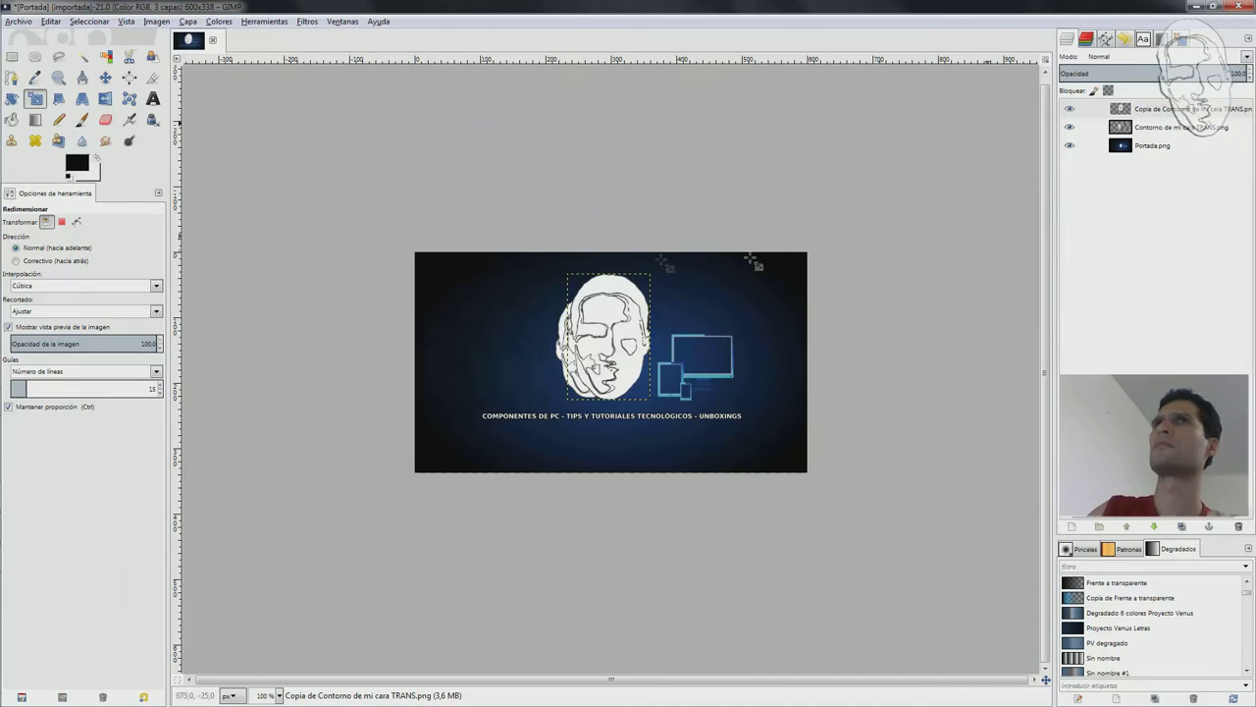
pyautogui.click(106, 77)
pyautogui.moveTo(616, 355); pyautogui.dragTo(570, 348)
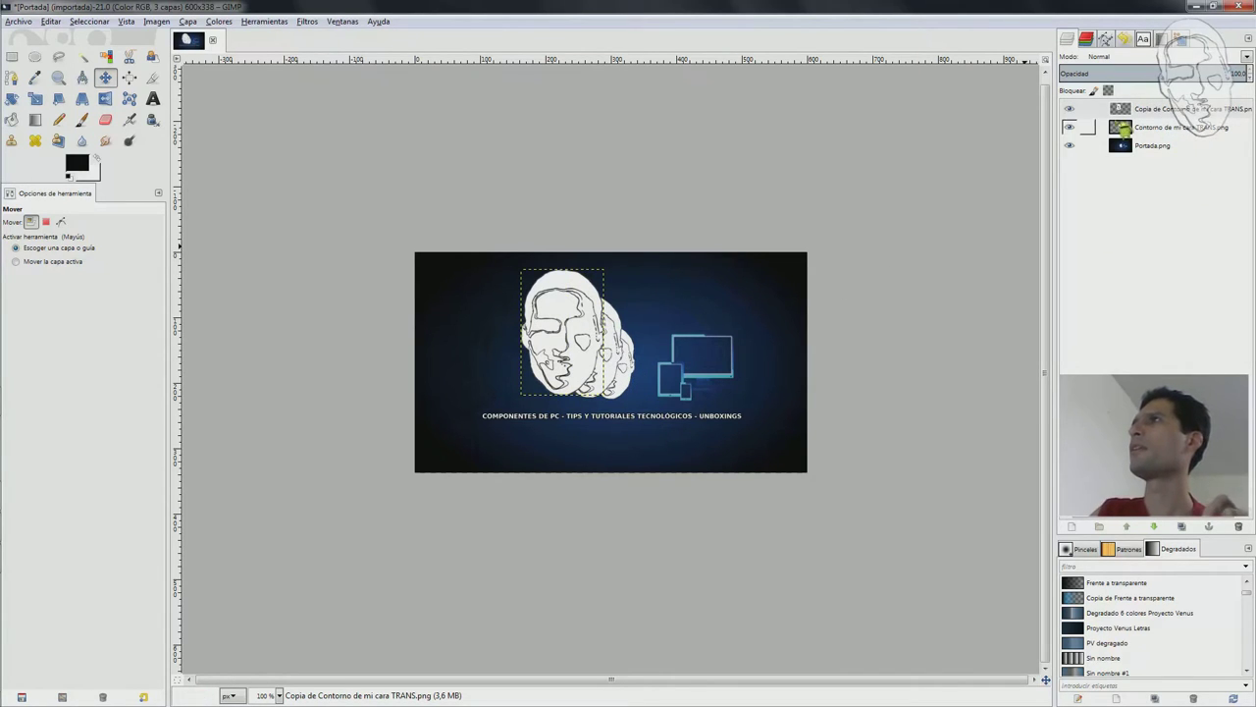
pyautogui.click(1163, 148)
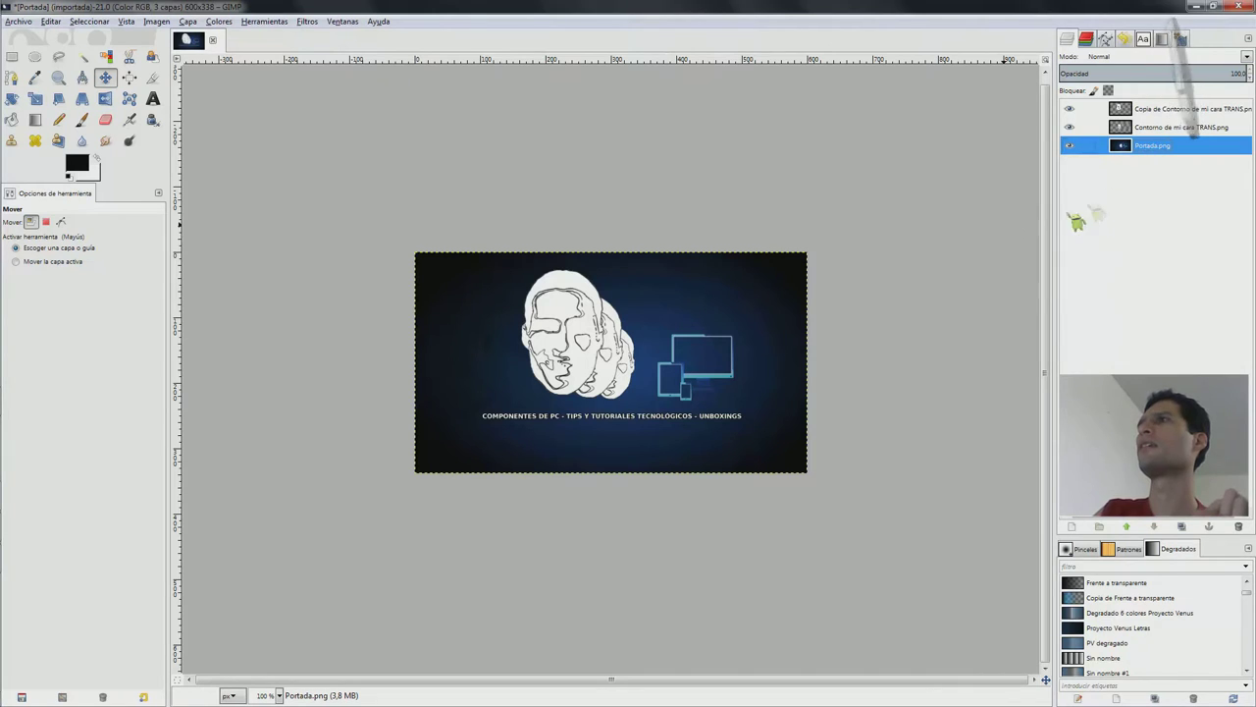
# Step: Toggle the blue background and face-copy visibility to compare the faces
pyautogui.click(1072, 146)
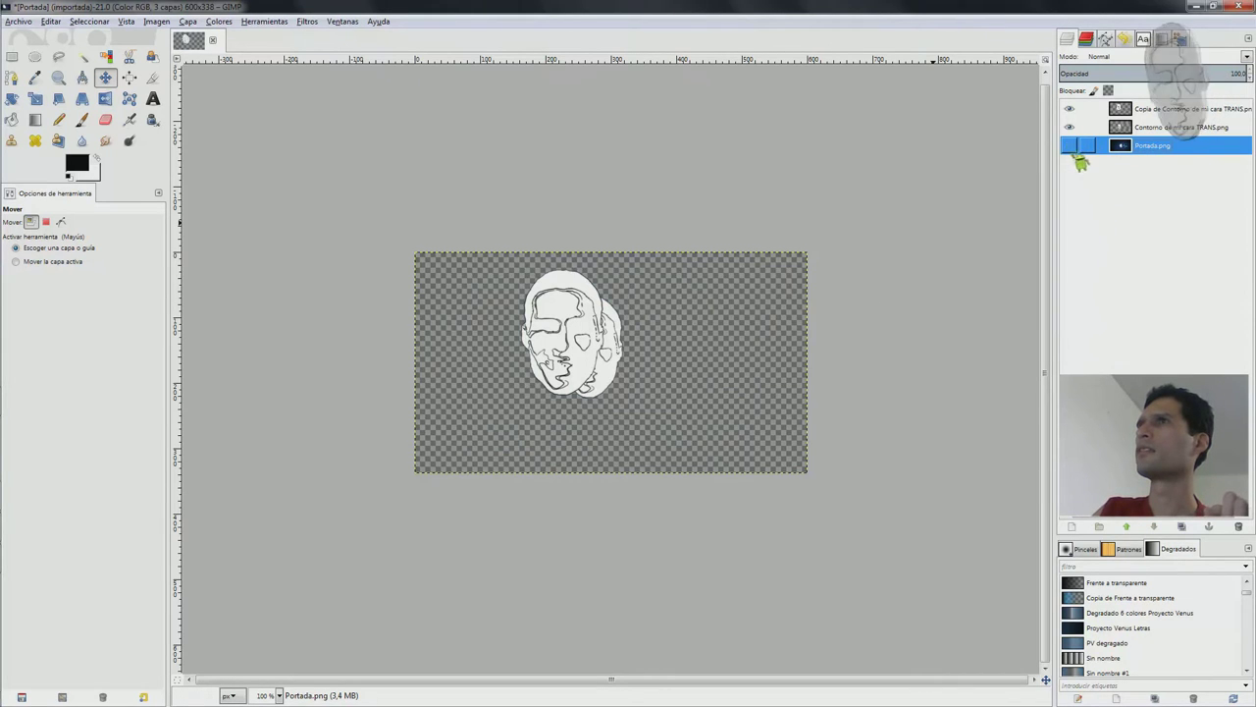
pyautogui.click(1070, 109)
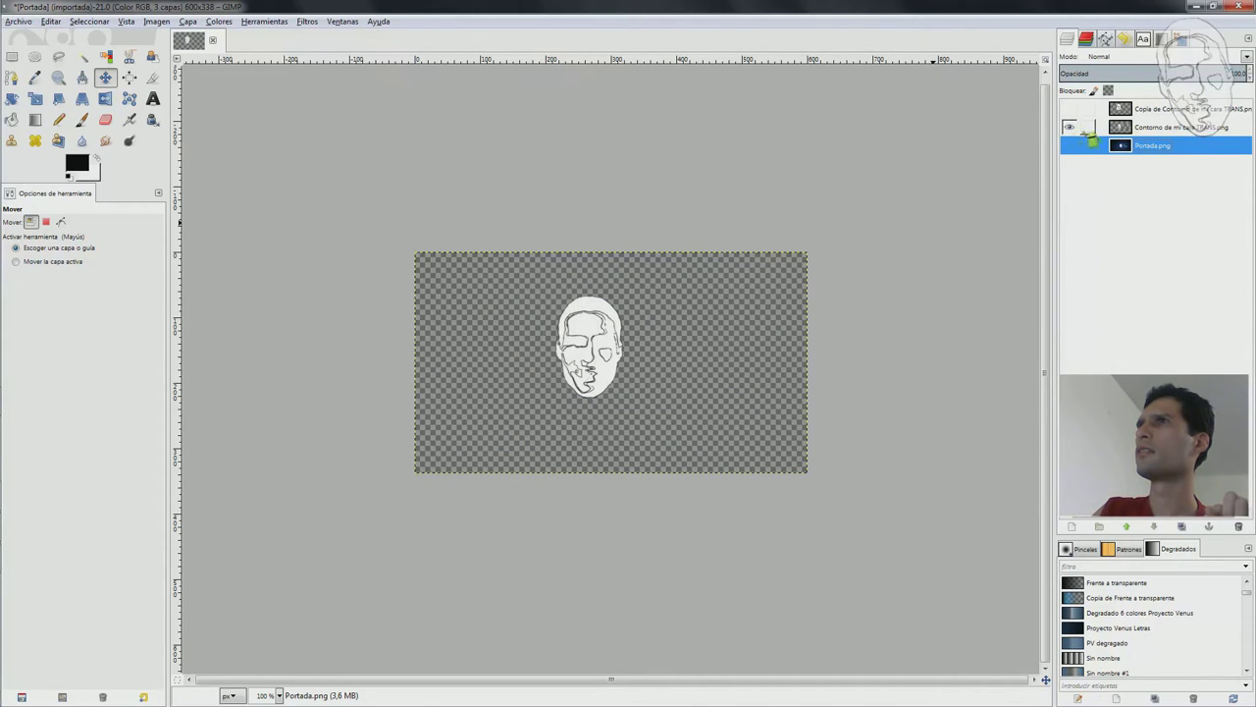
pyautogui.click(1173, 128)
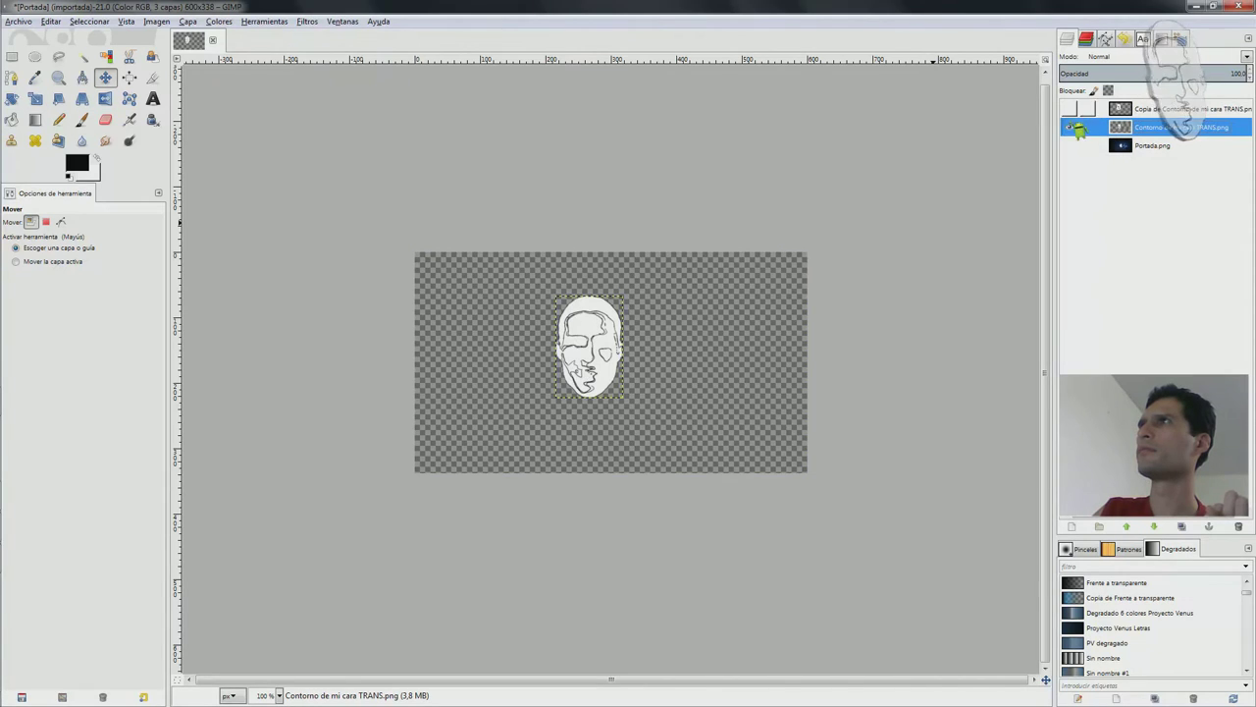
pyautogui.click(1071, 109)
pyautogui.click(1072, 110)
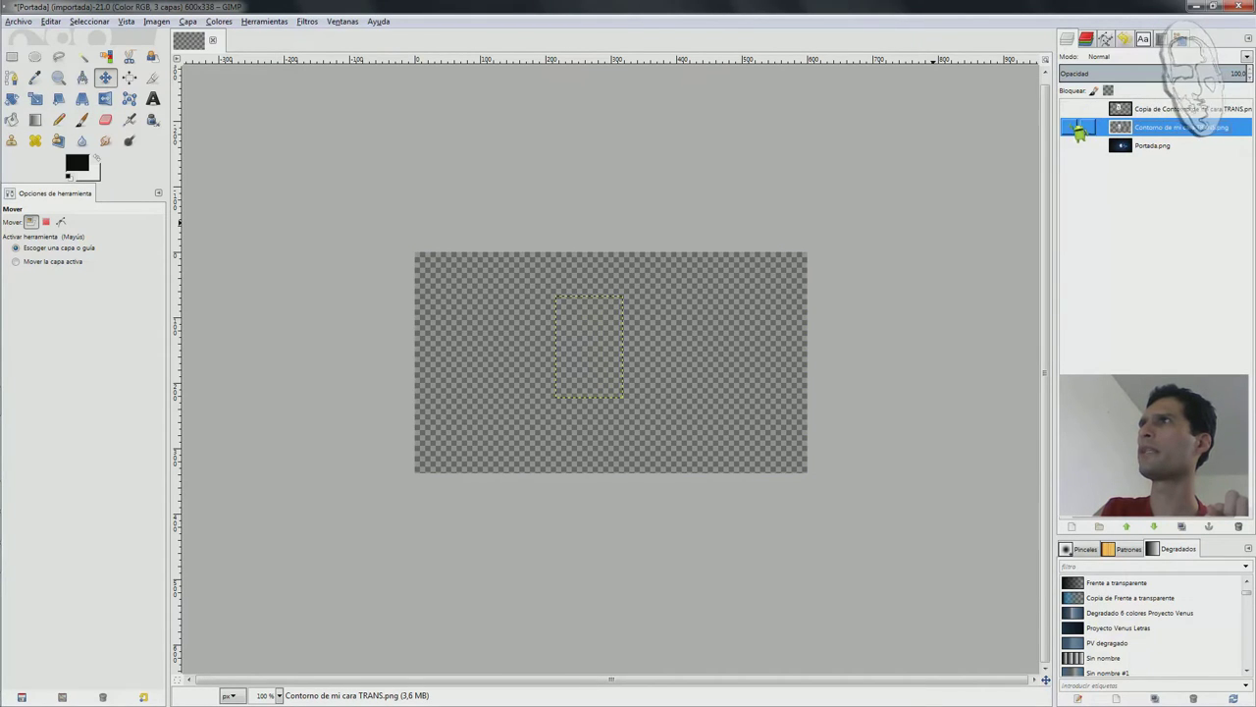
pyautogui.click(1071, 145)
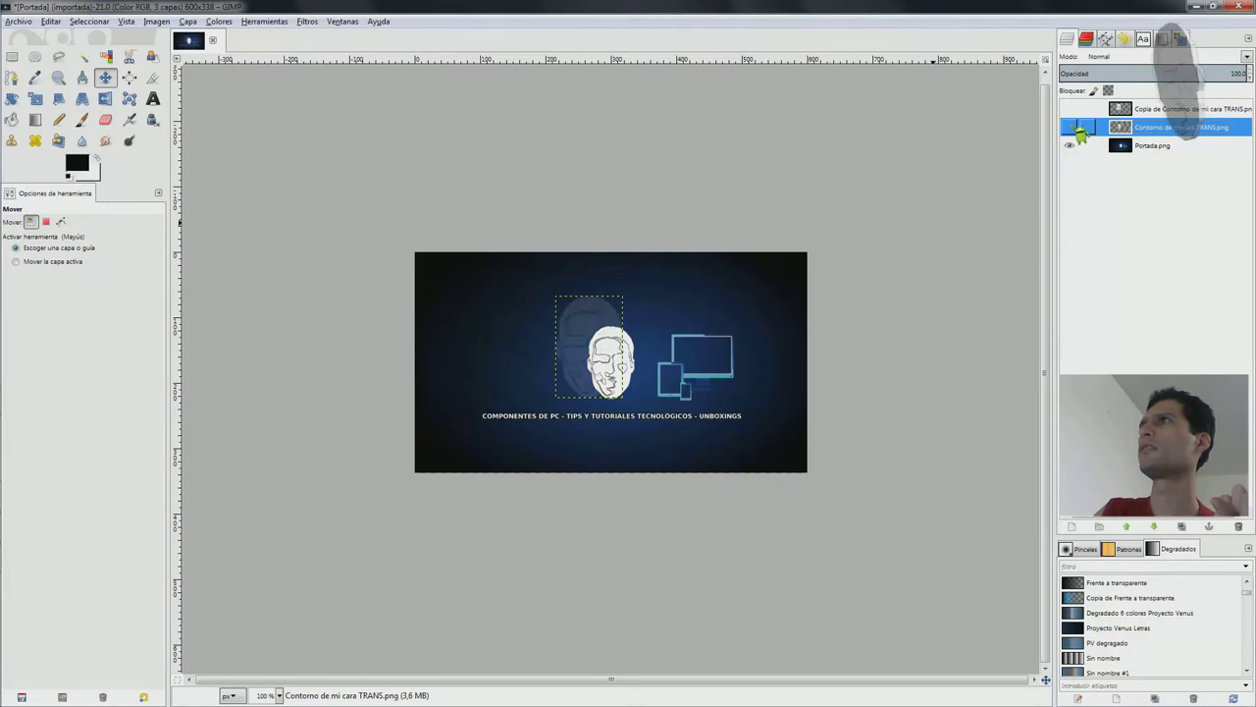
pyautogui.click(1071, 109)
# Step: Finish comparing face layers with all three visible and Portada.png active
pyautogui.click(1077, 127)
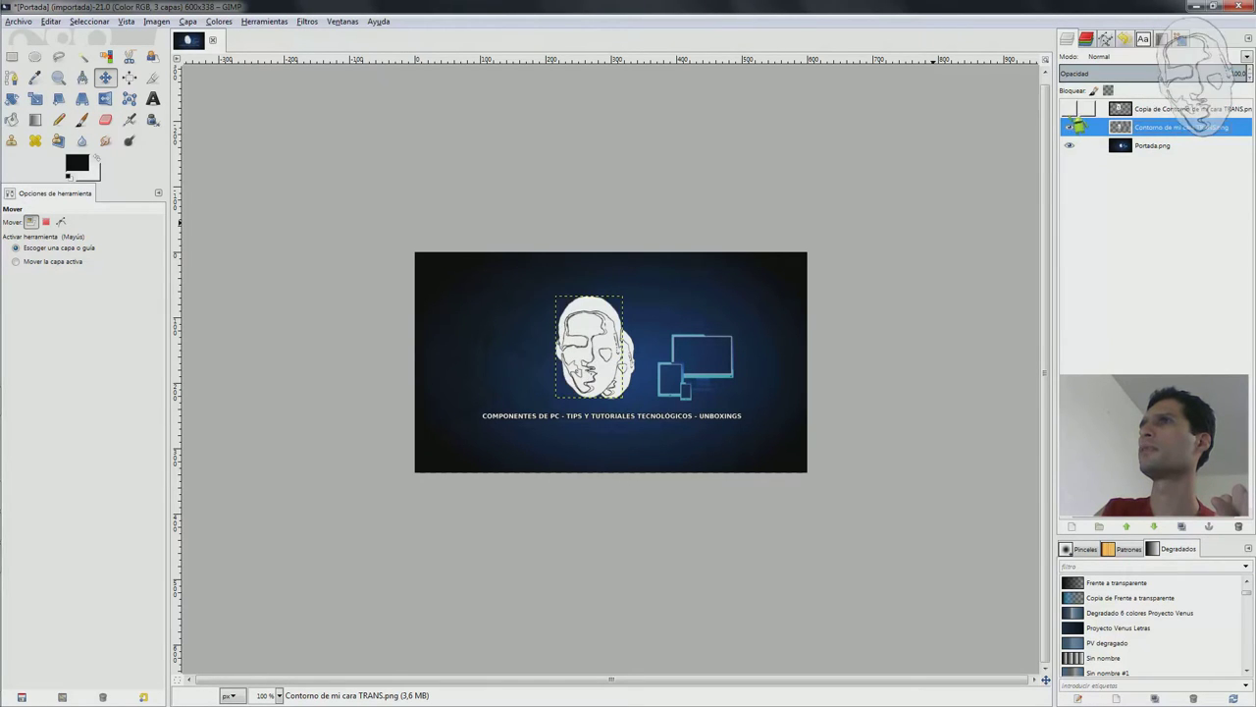
pyautogui.click(1077, 127)
pyautogui.click(1070, 109)
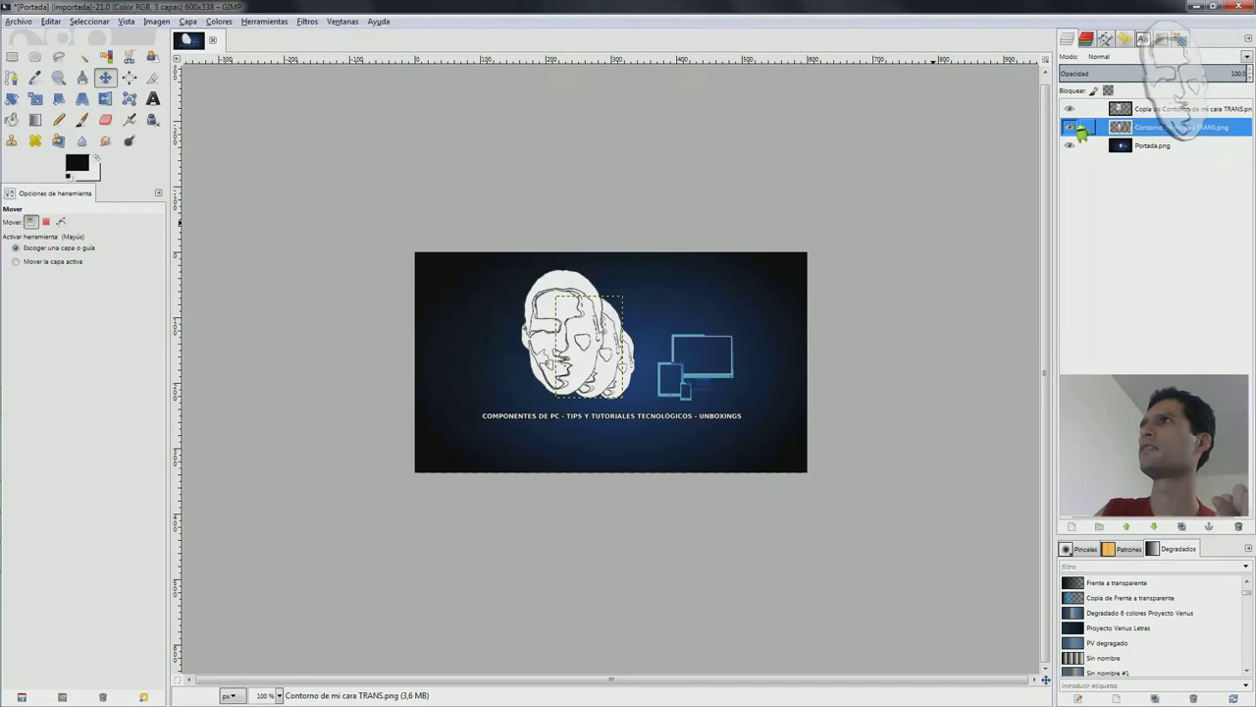
pyautogui.click(1076, 127)
pyautogui.click(1071, 109)
pyautogui.click(1071, 109)
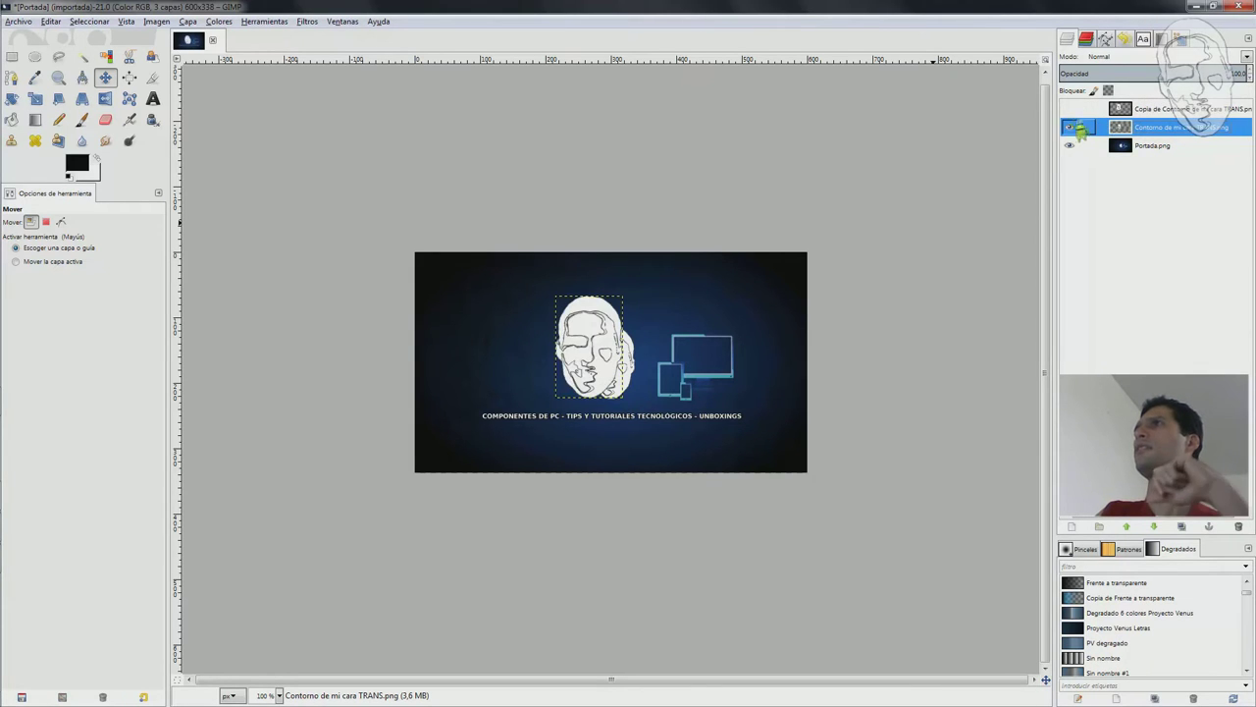
pyautogui.click(1164, 146)
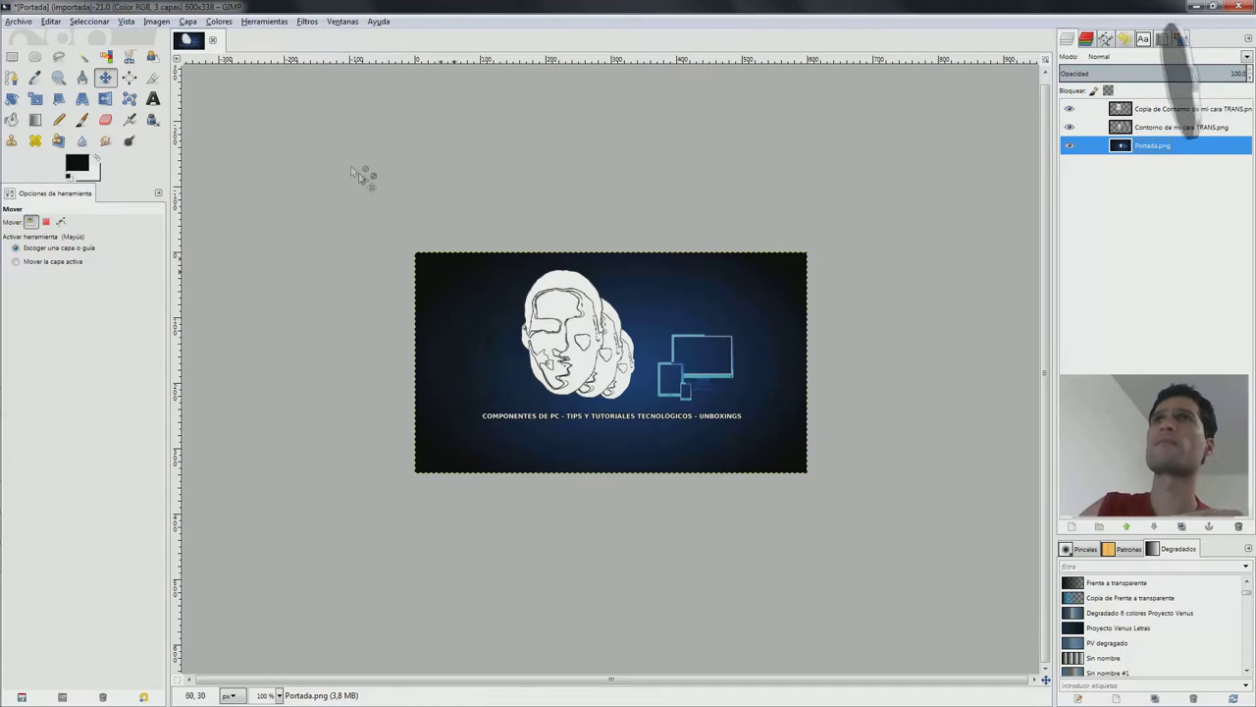
pyautogui.click(19, 21)
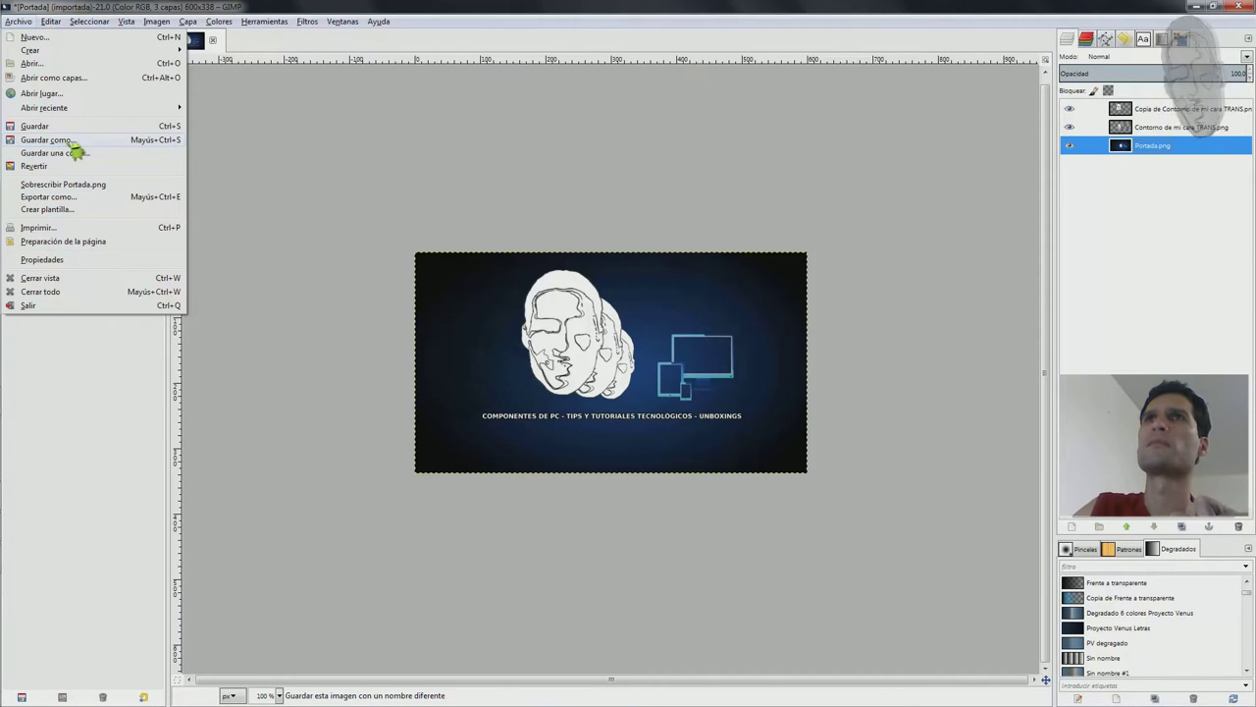
# Step: Save As the three-layer image named Ejemplo1.xcf, then confirm it in the folder
pyautogui.click(83, 141)
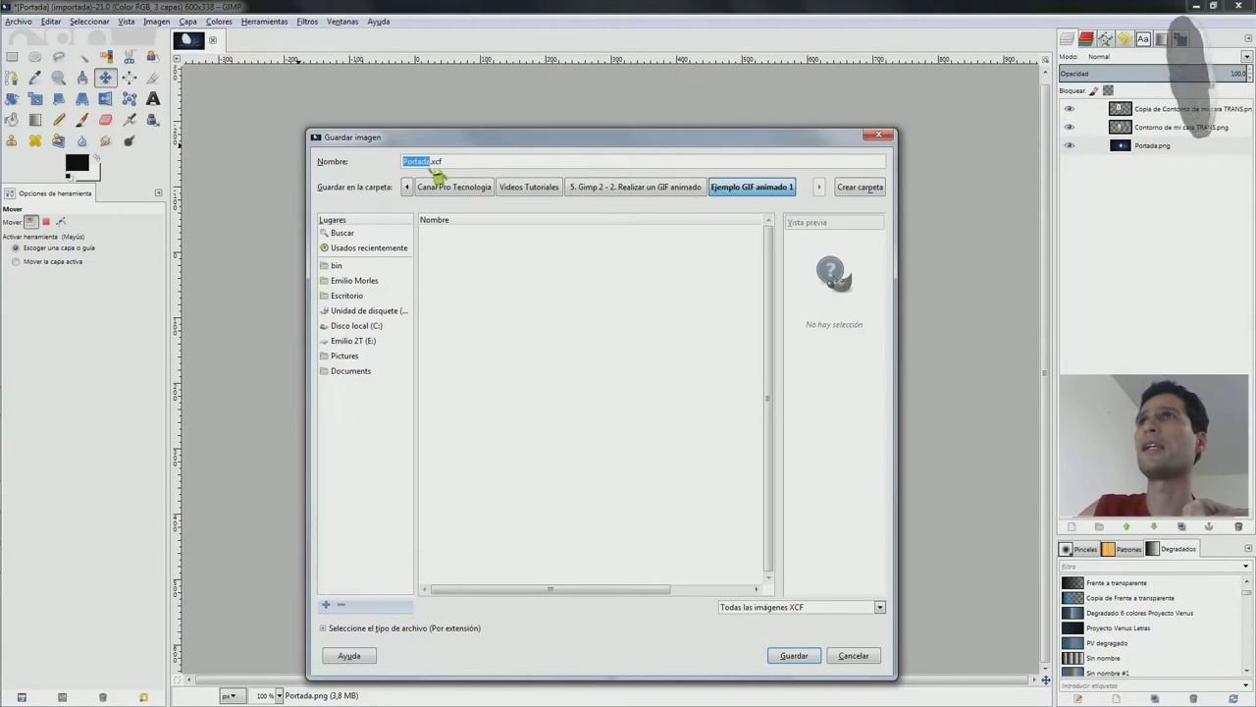
pyautogui.moveTo(429, 161); pyautogui.dragTo(403, 161)
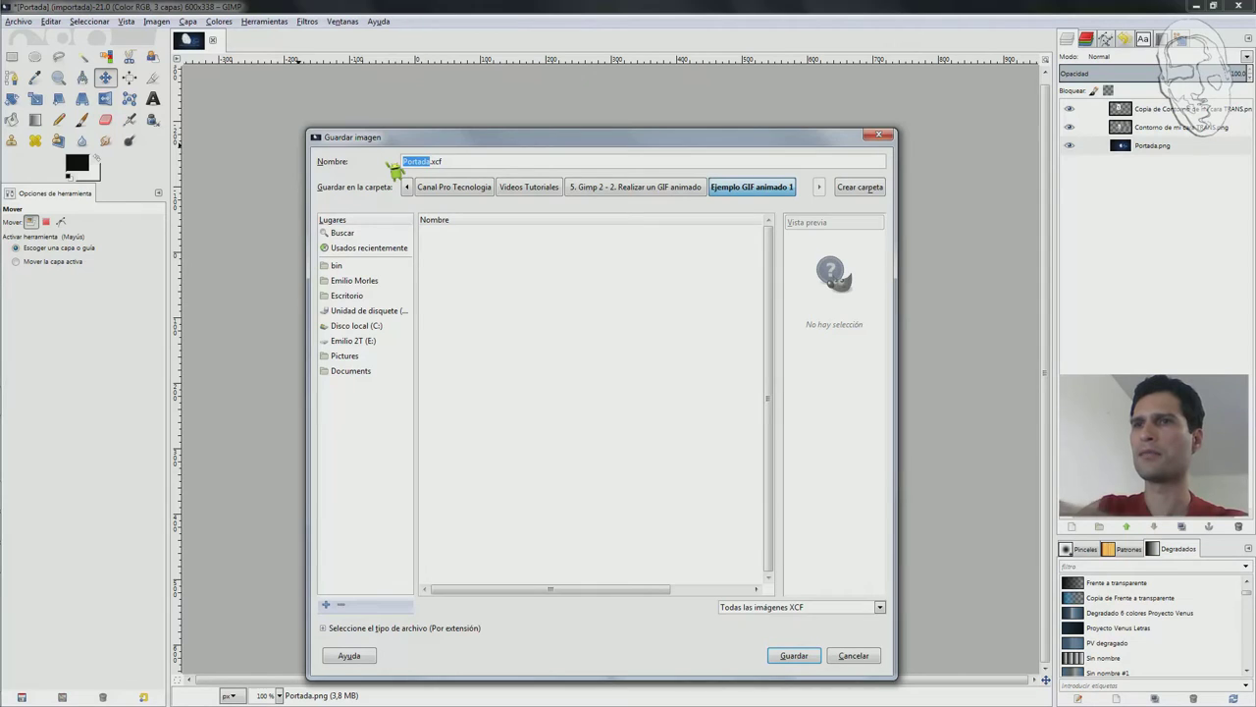
pyautogui.write('eJEMPL1')
pyautogui.press('BackSpace')
pyautogui.press('BackSpace')
pyautogui.press('BackSpace')
pyautogui.press('BackSpace')
pyautogui.press('BackSpace')
pyautogui.press('BackSpace')
pyautogui.press('BackSpace')
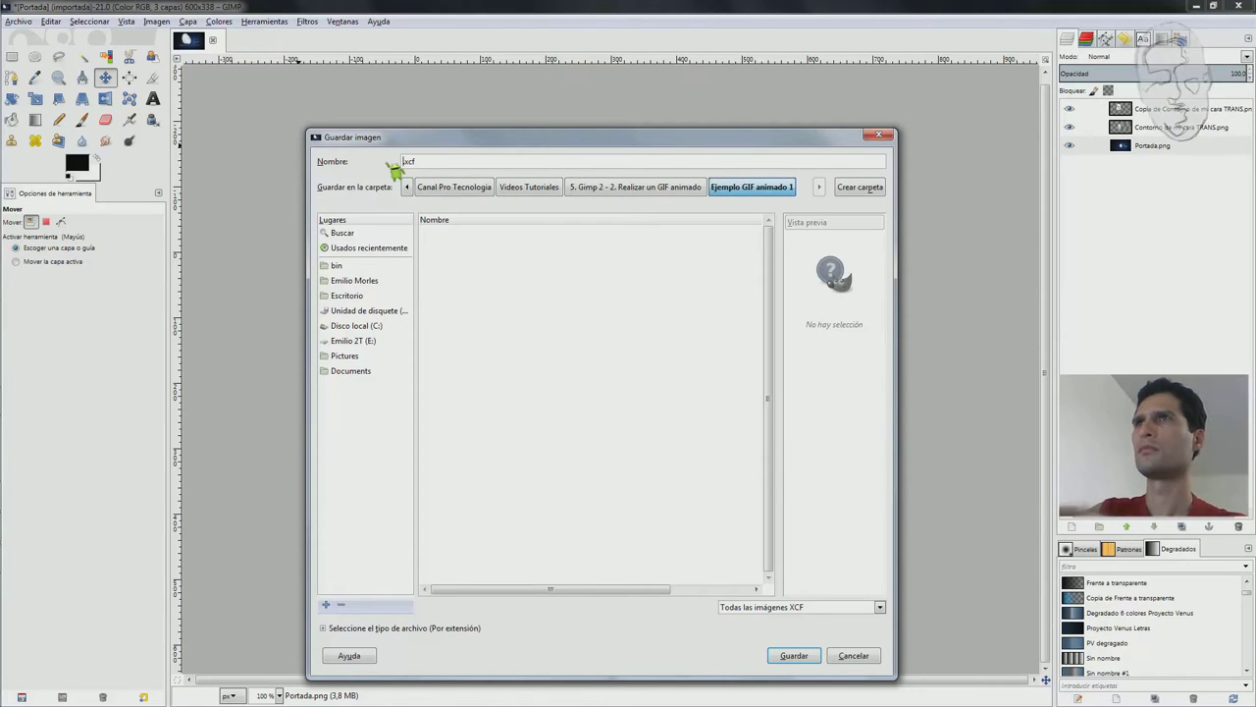
pyautogui.write('Ejempl')
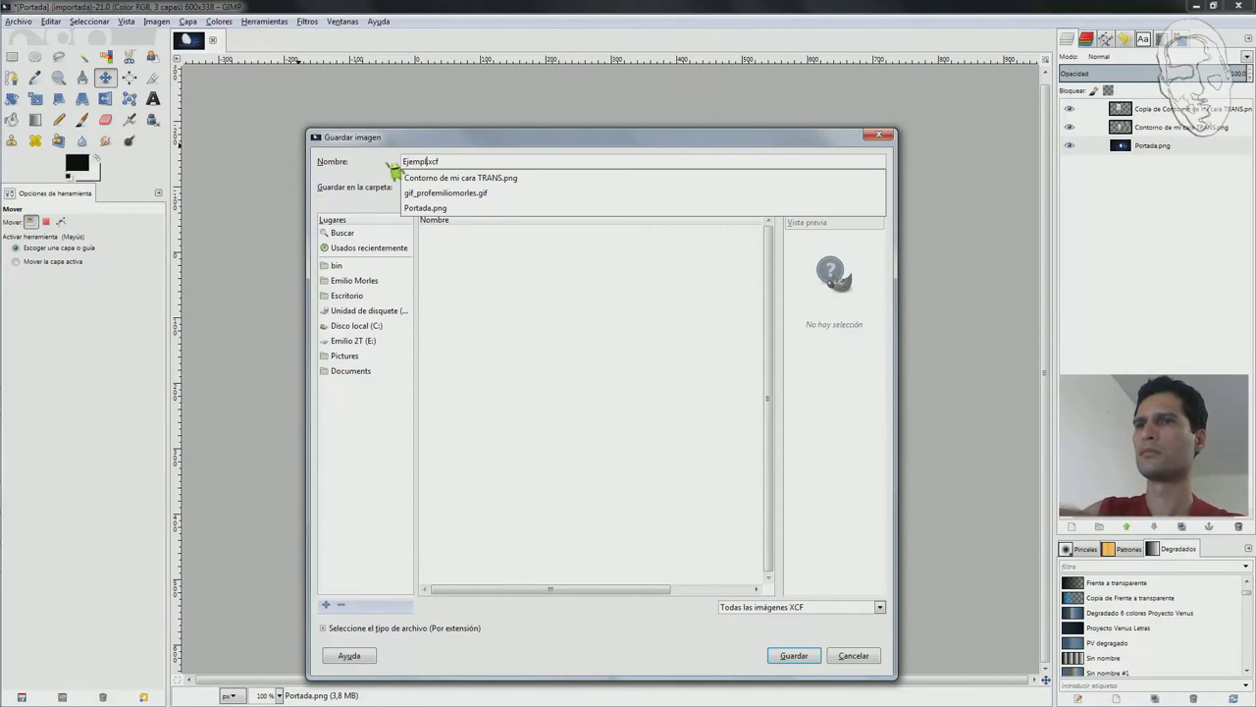
pyautogui.write('1')
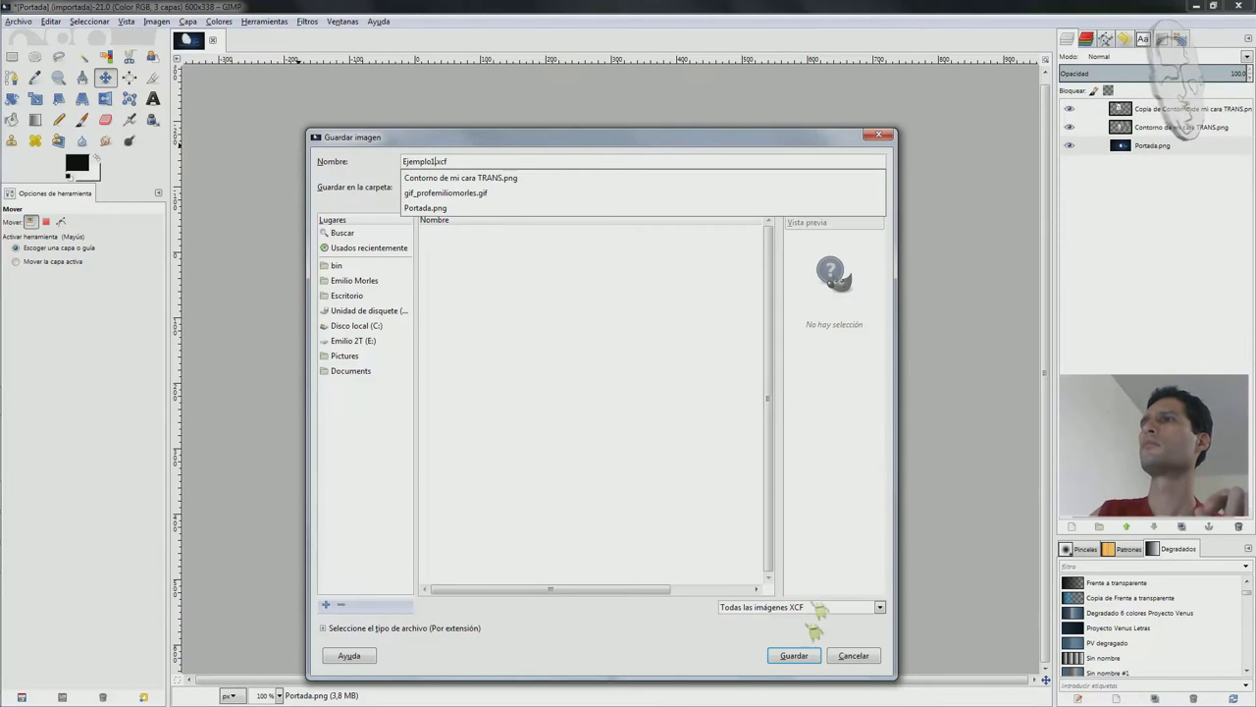
pyautogui.click(798, 658)
pyautogui.click(805, 660)
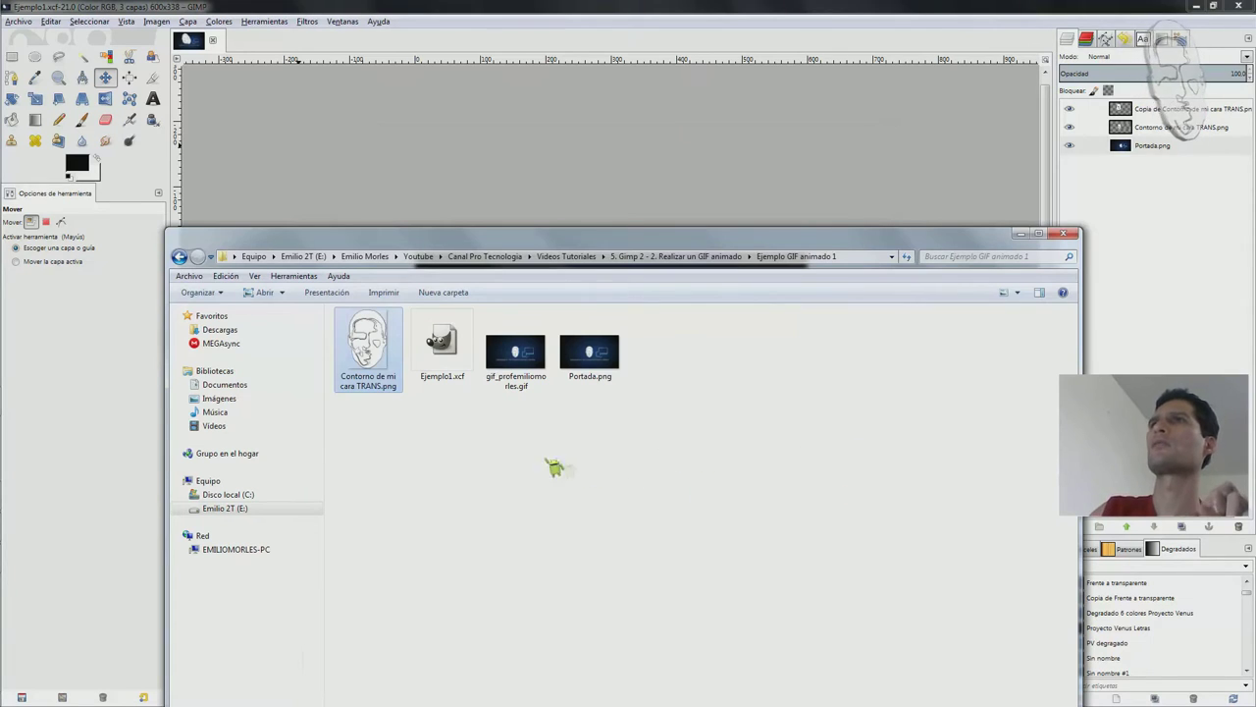
pyautogui.click(500, 451)
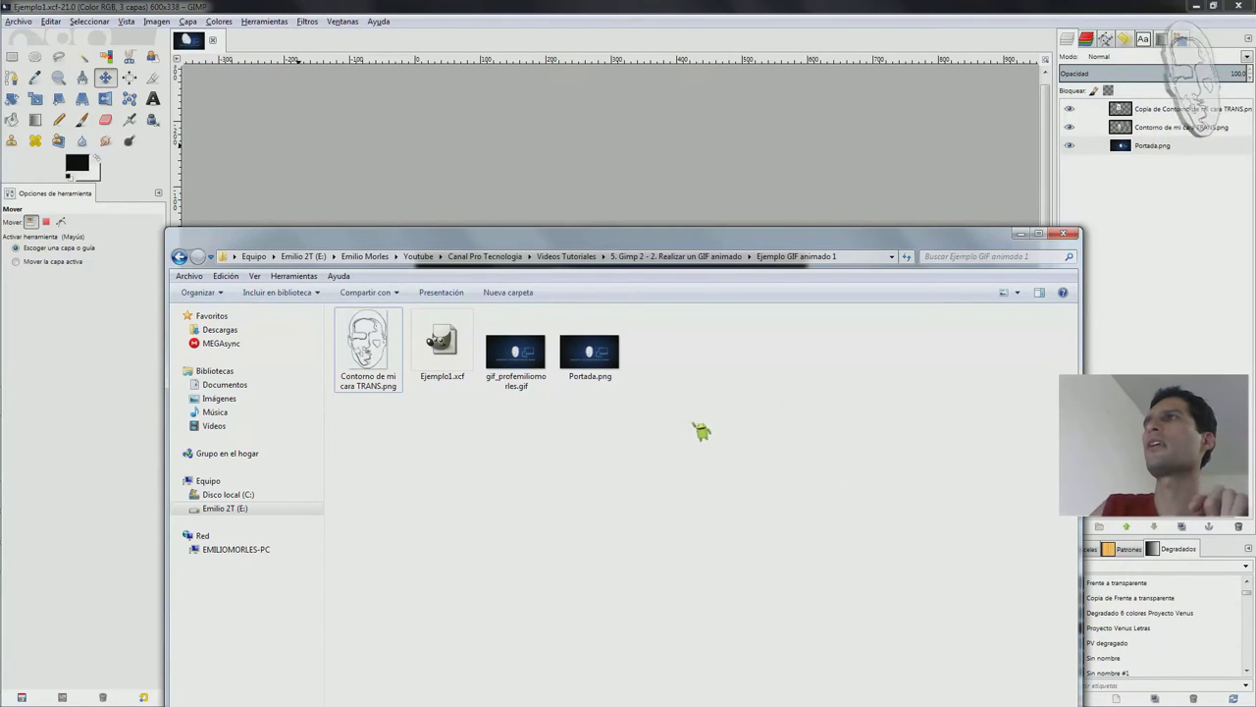
pyautogui.click(631, 20)
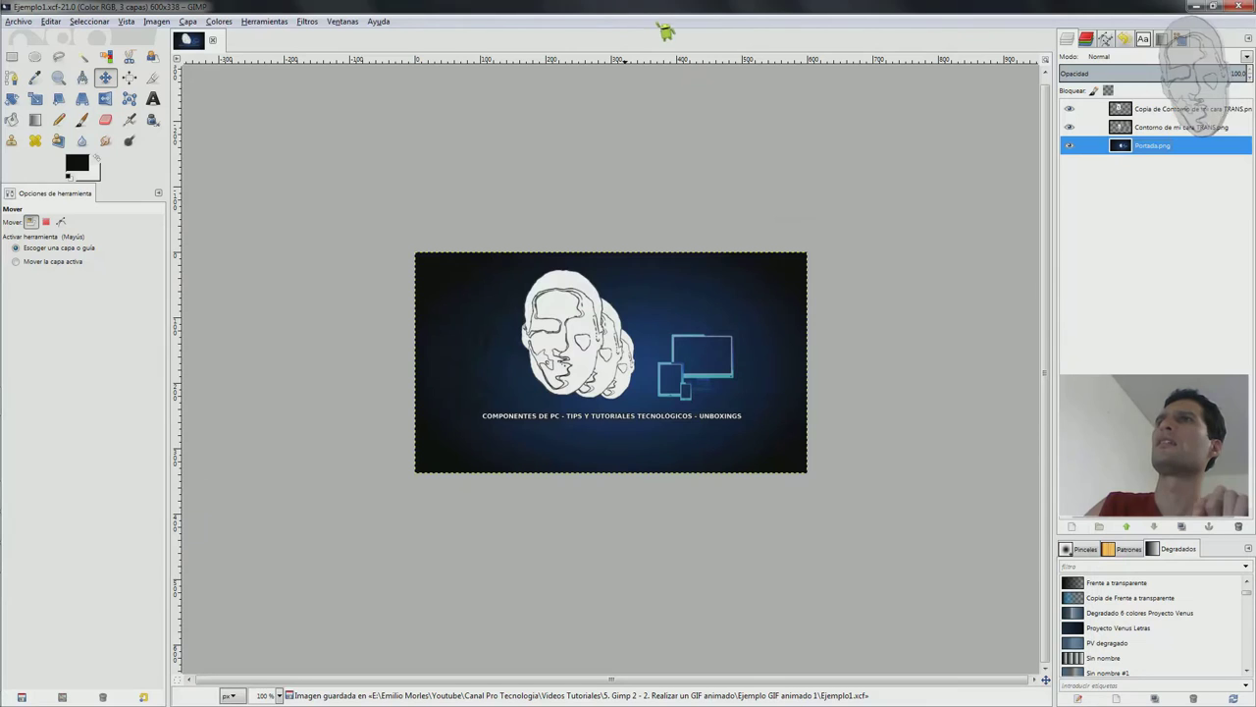
# Step: Export the image as Ejemplo1.gif with the GIF file type to reach the GIF options
pyautogui.click(20, 21)
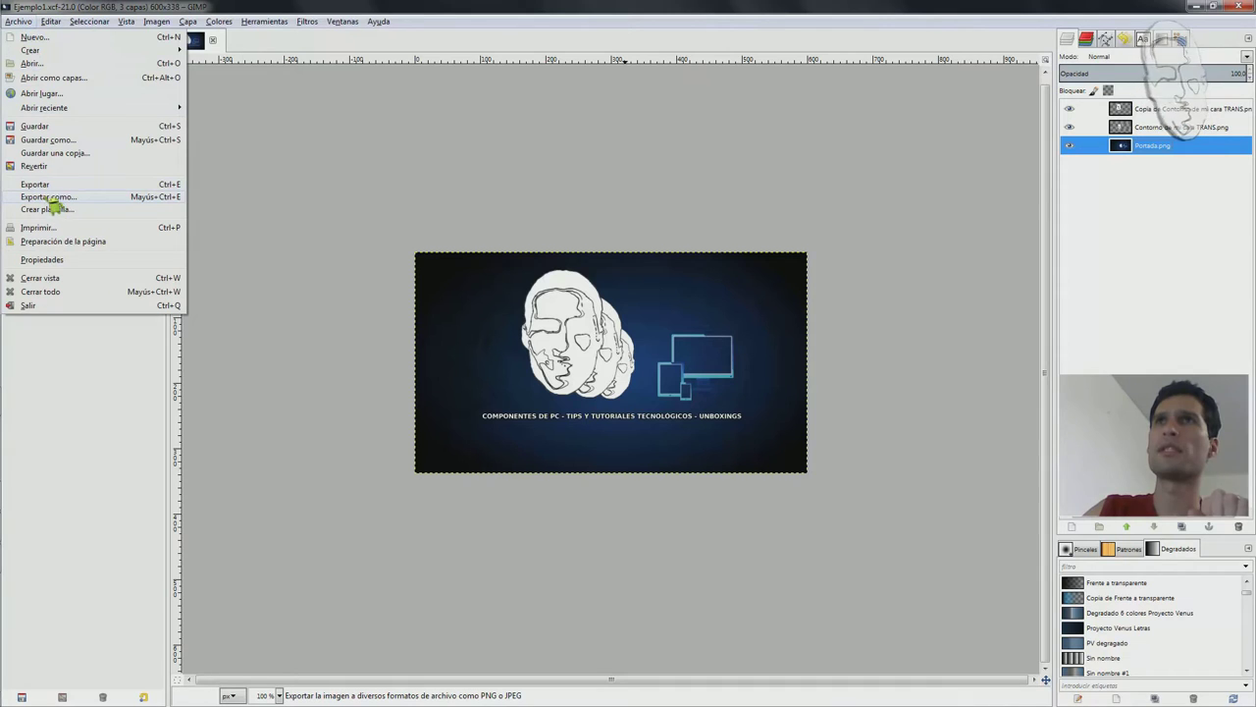
pyautogui.click(80, 198)
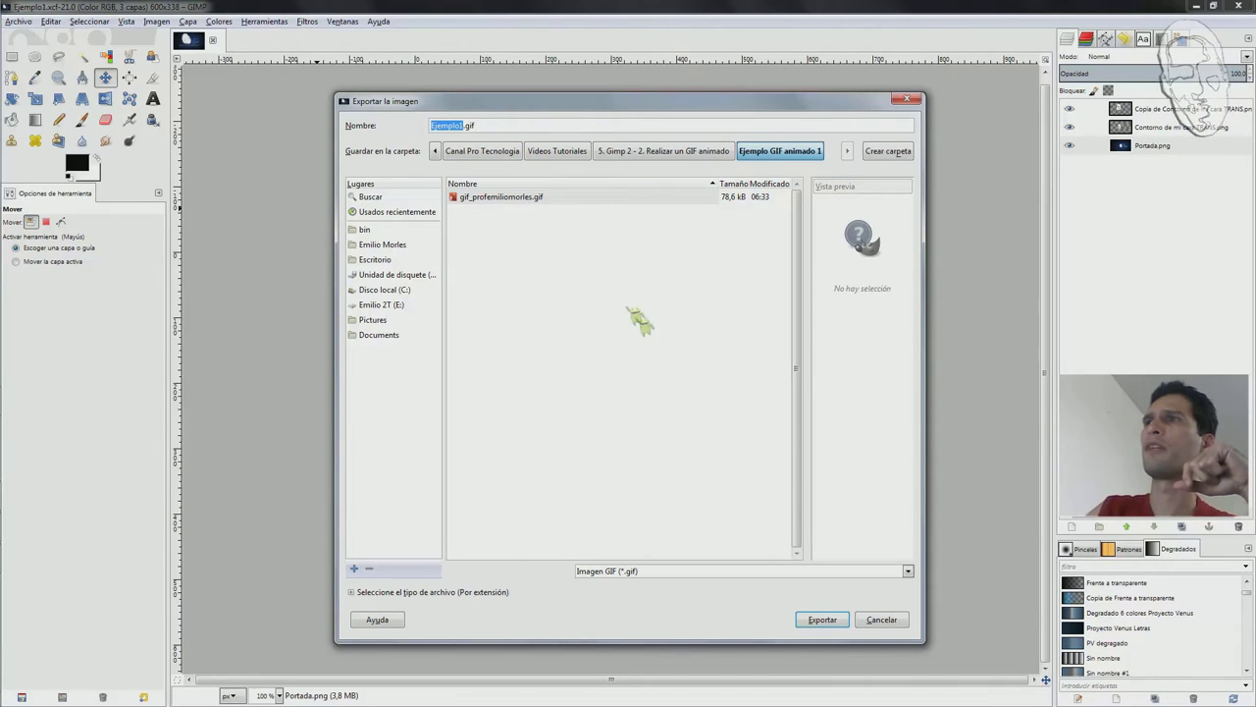
pyautogui.click(908, 570)
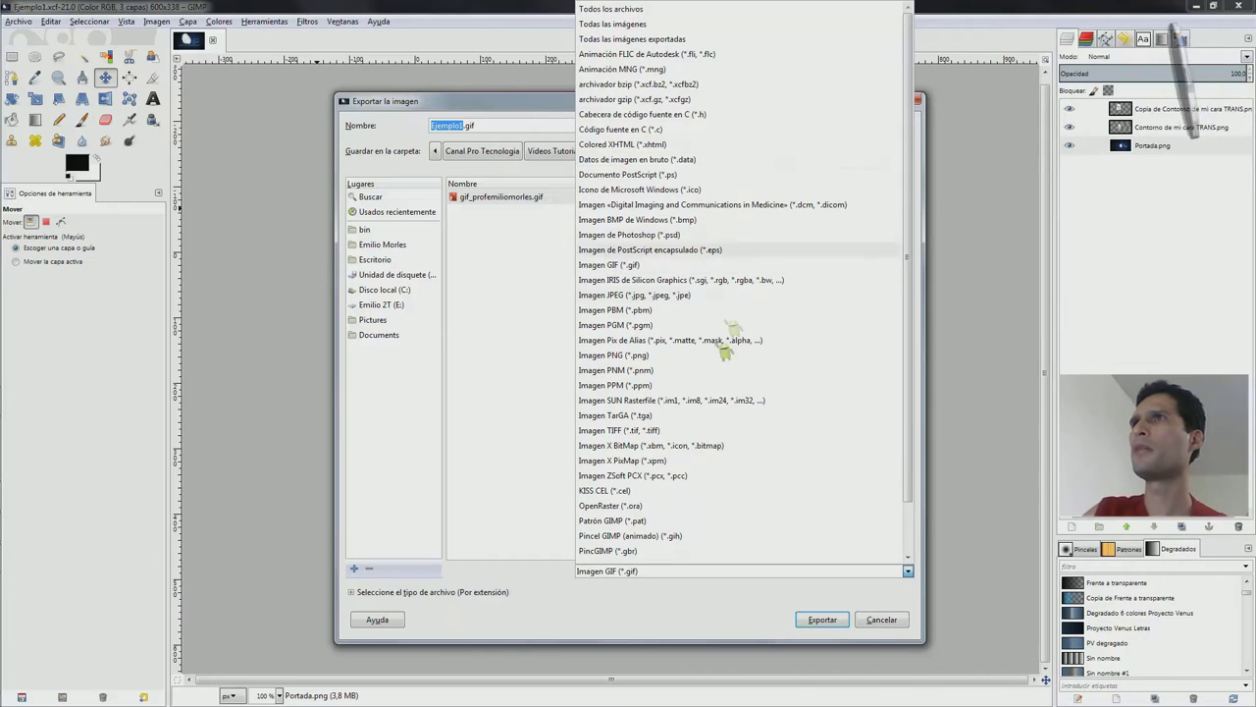
pyautogui.click(628, 267)
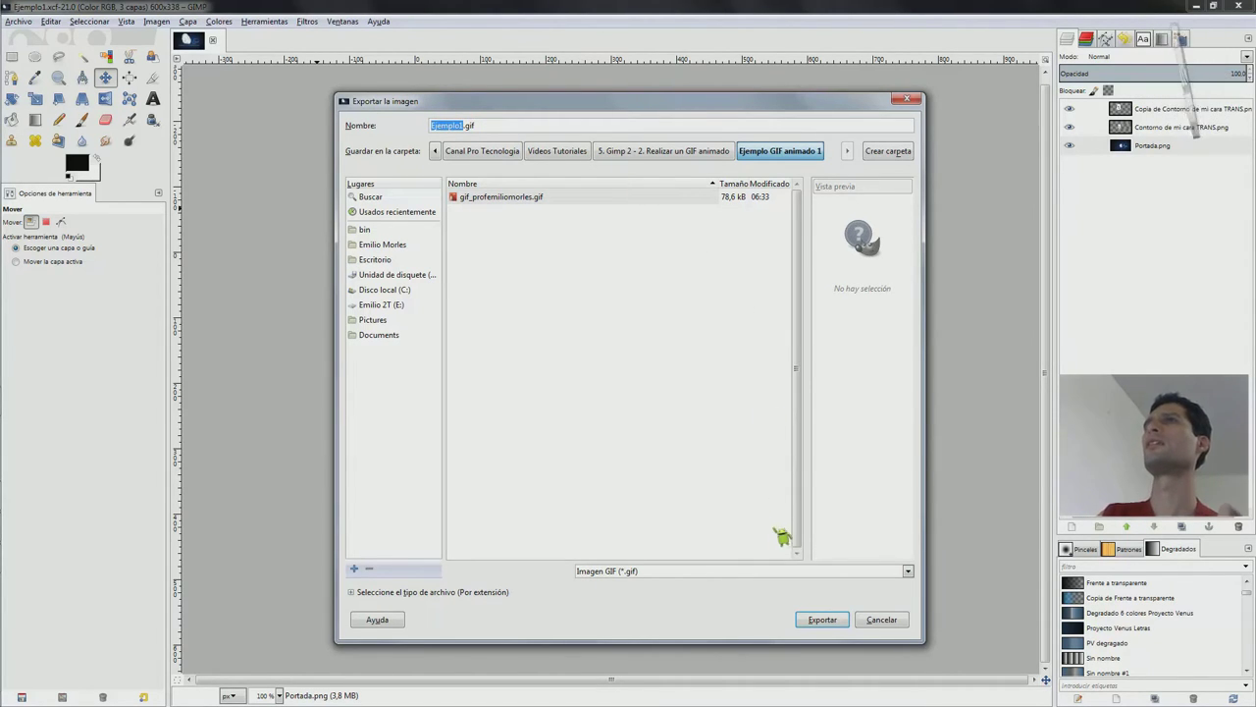
pyautogui.click(830, 623)
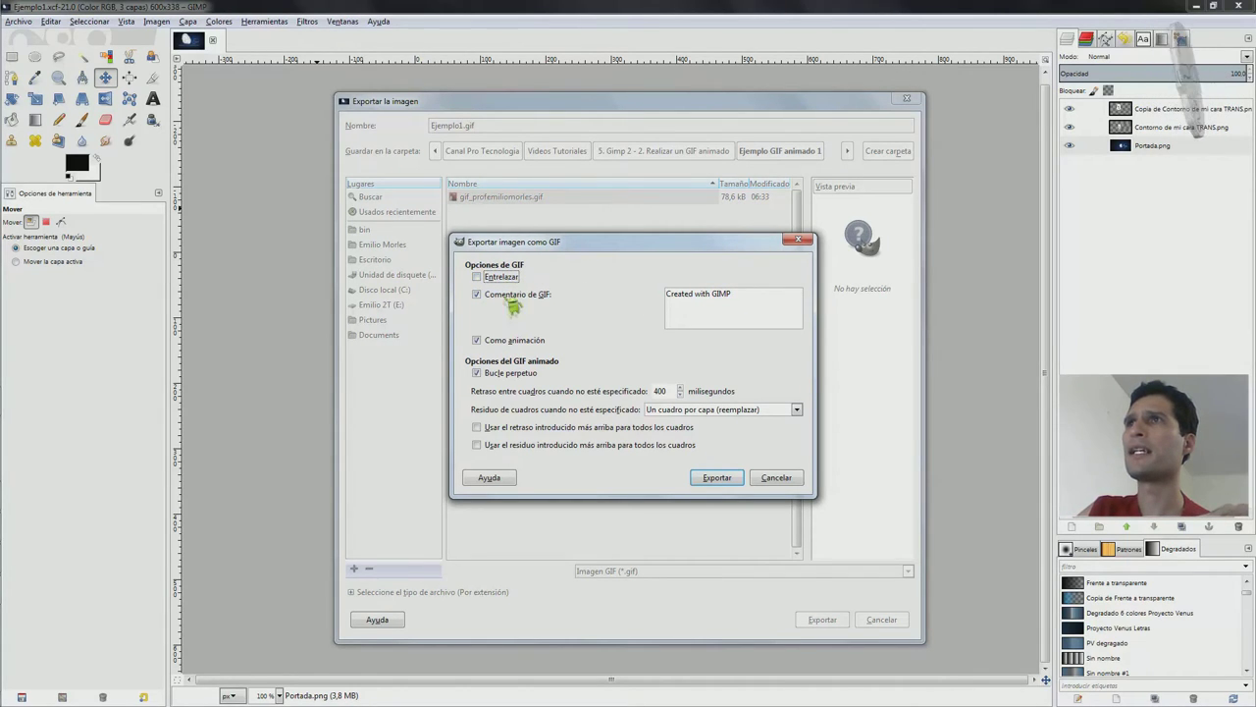
# Step: Change the GIF comment to 'Creado por' followed by the author's name
pyautogui.click(673, 301)
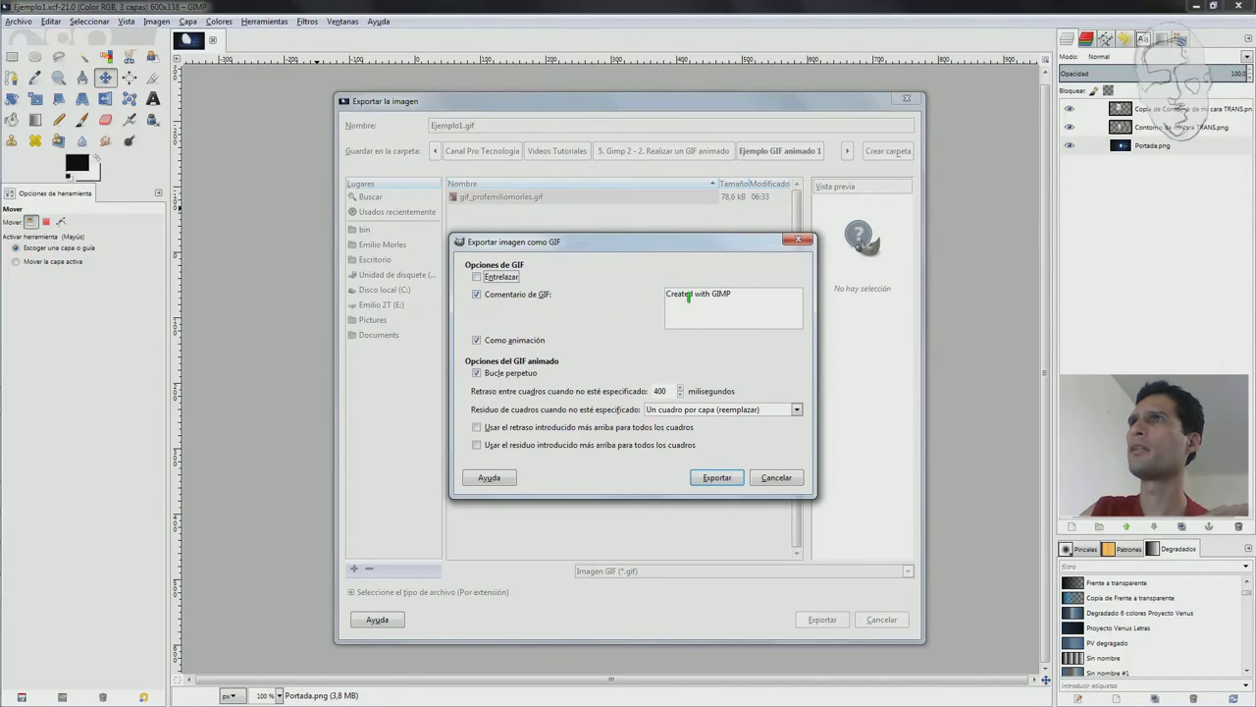
pyautogui.moveTo(711, 297); pyautogui.dragTo(667, 296)
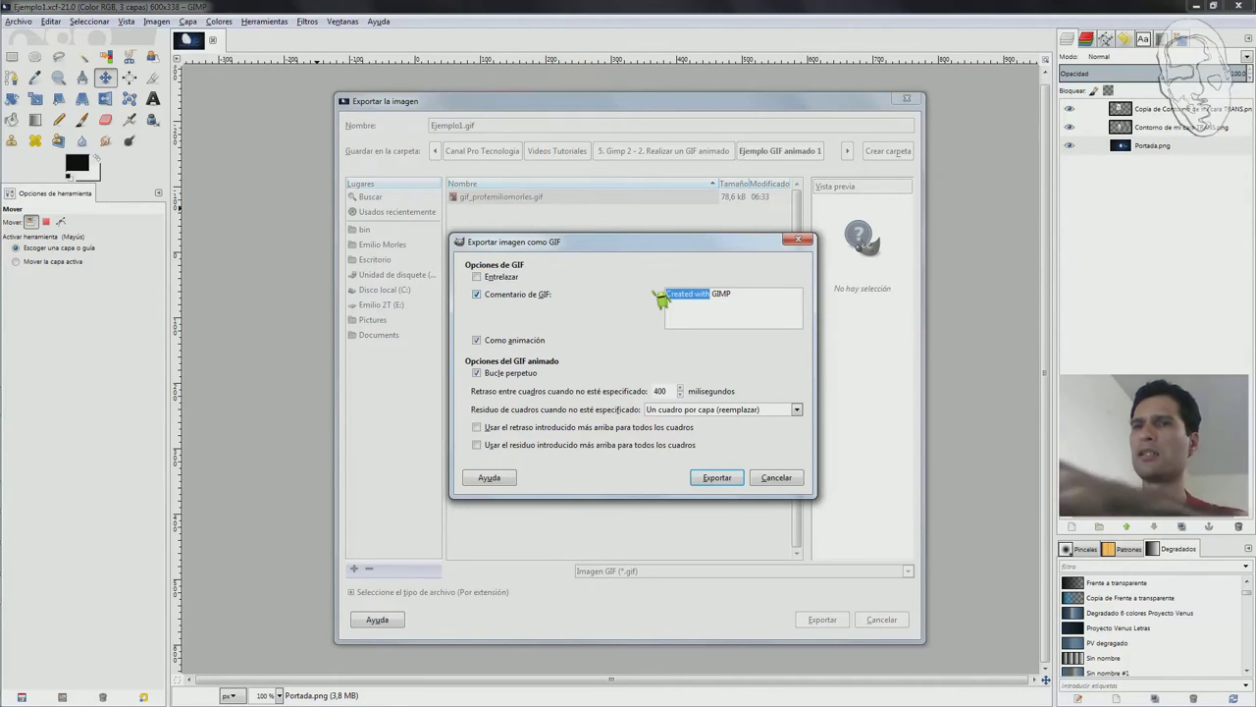
pyautogui.write('Cread')
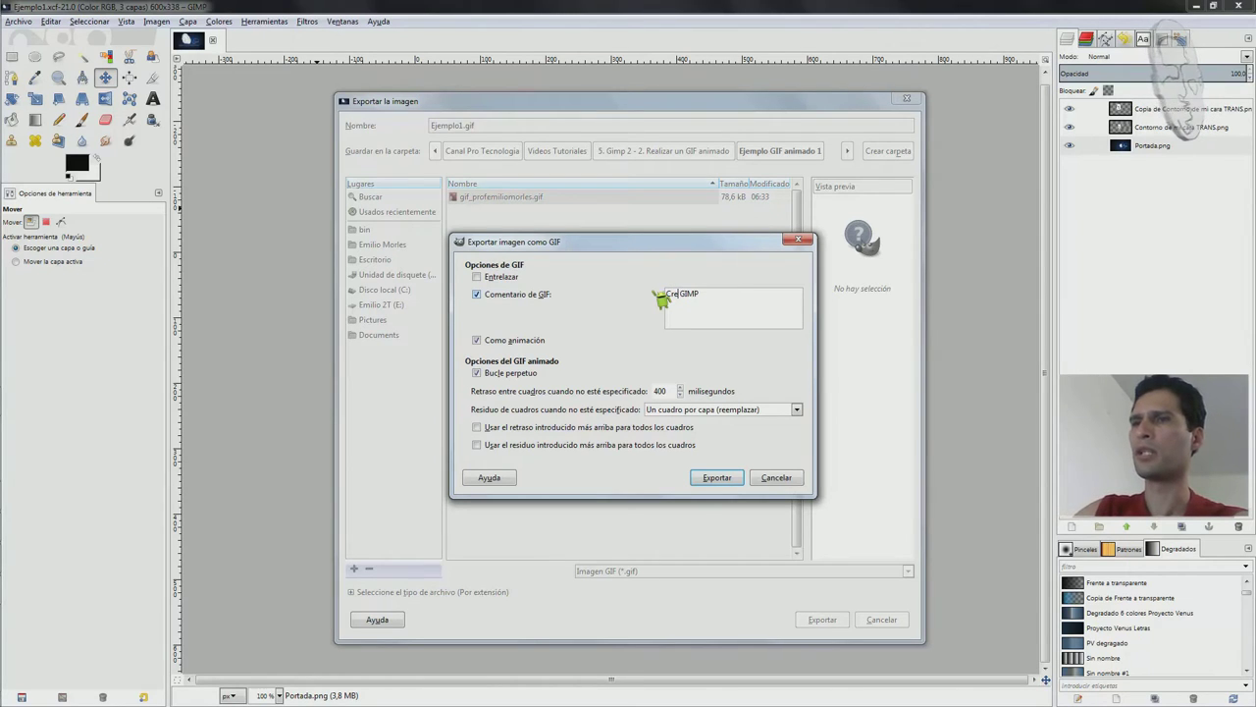
pyautogui.write('o po')
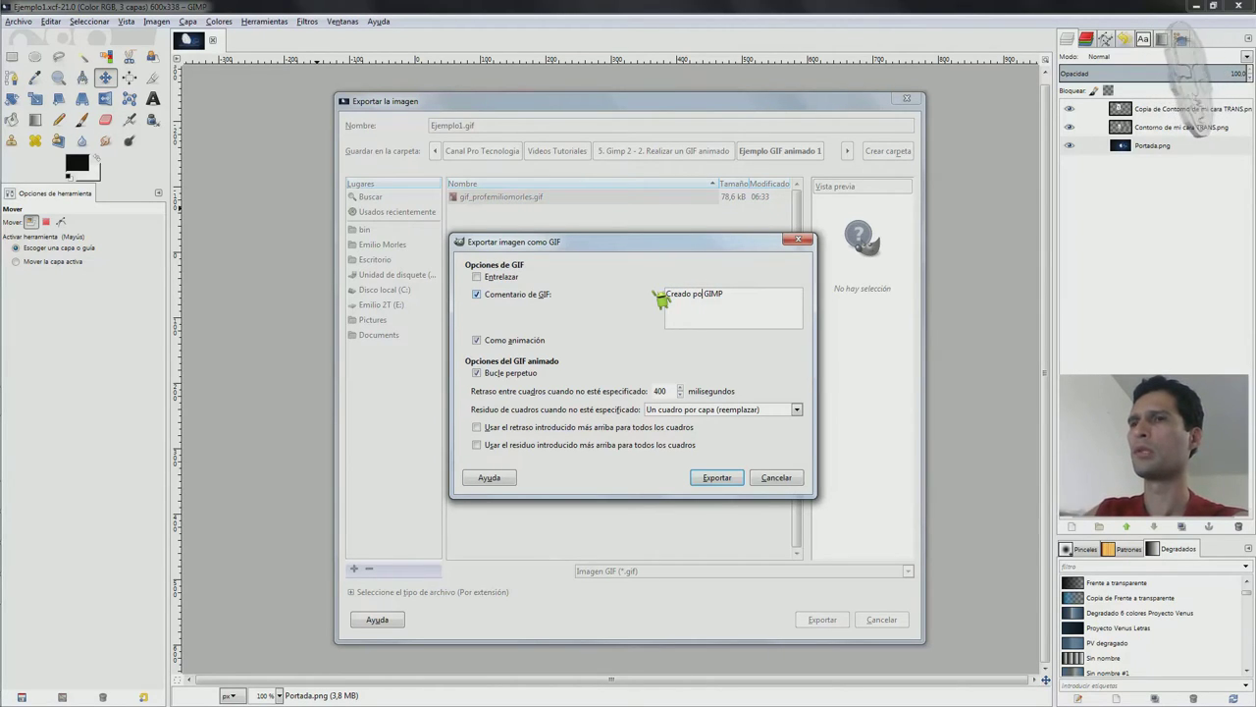
pyautogui.write('r')
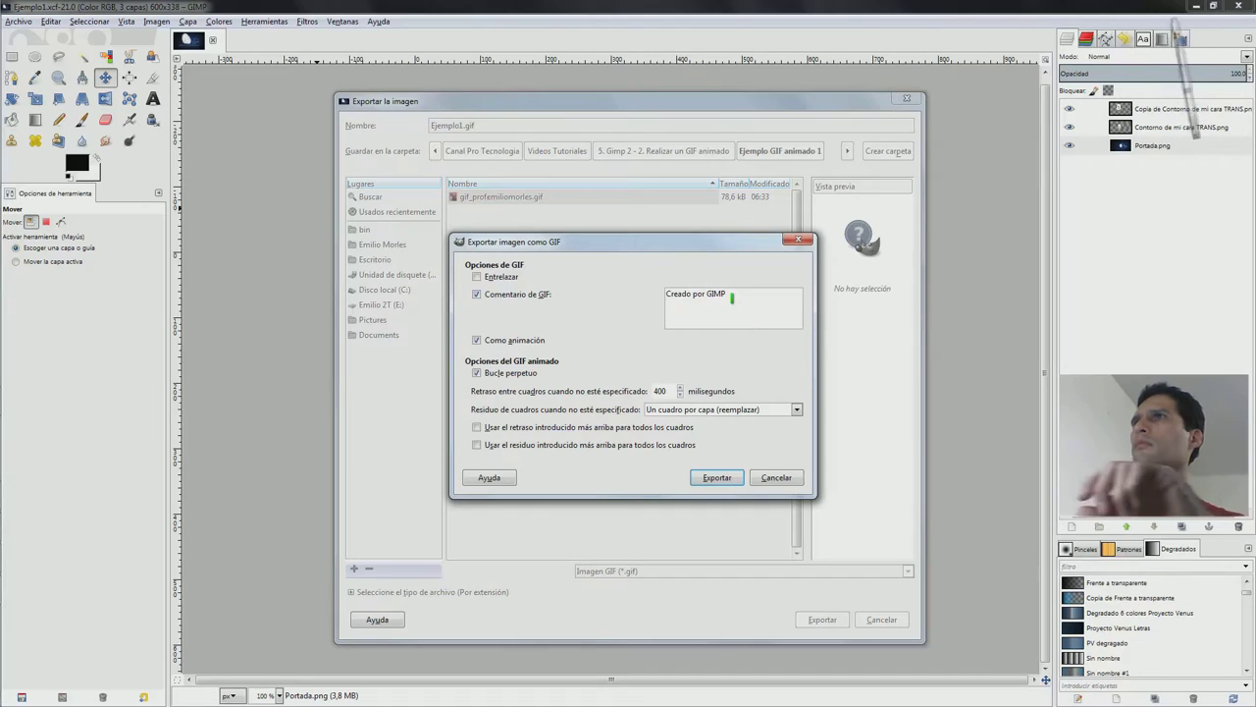
pyautogui.doubleClick(716, 293)
pyautogui.write('Emilio Morl')
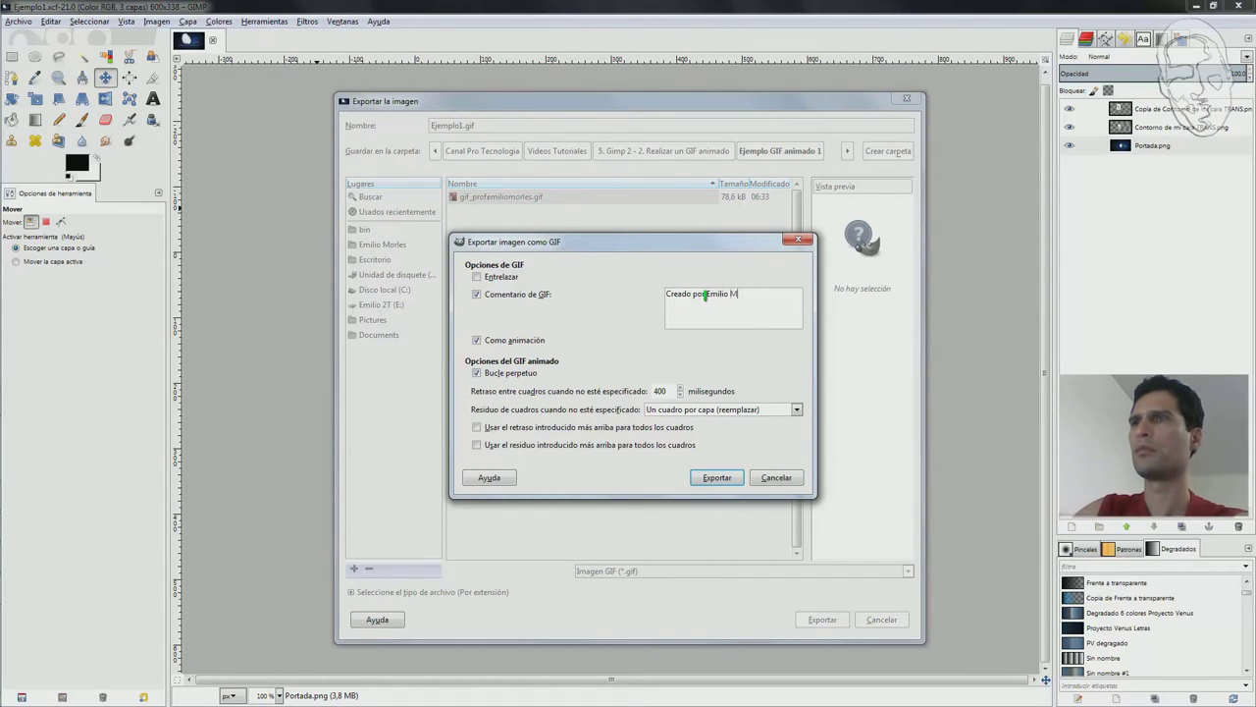
pyautogui.write('es')
pyautogui.click(704, 293)
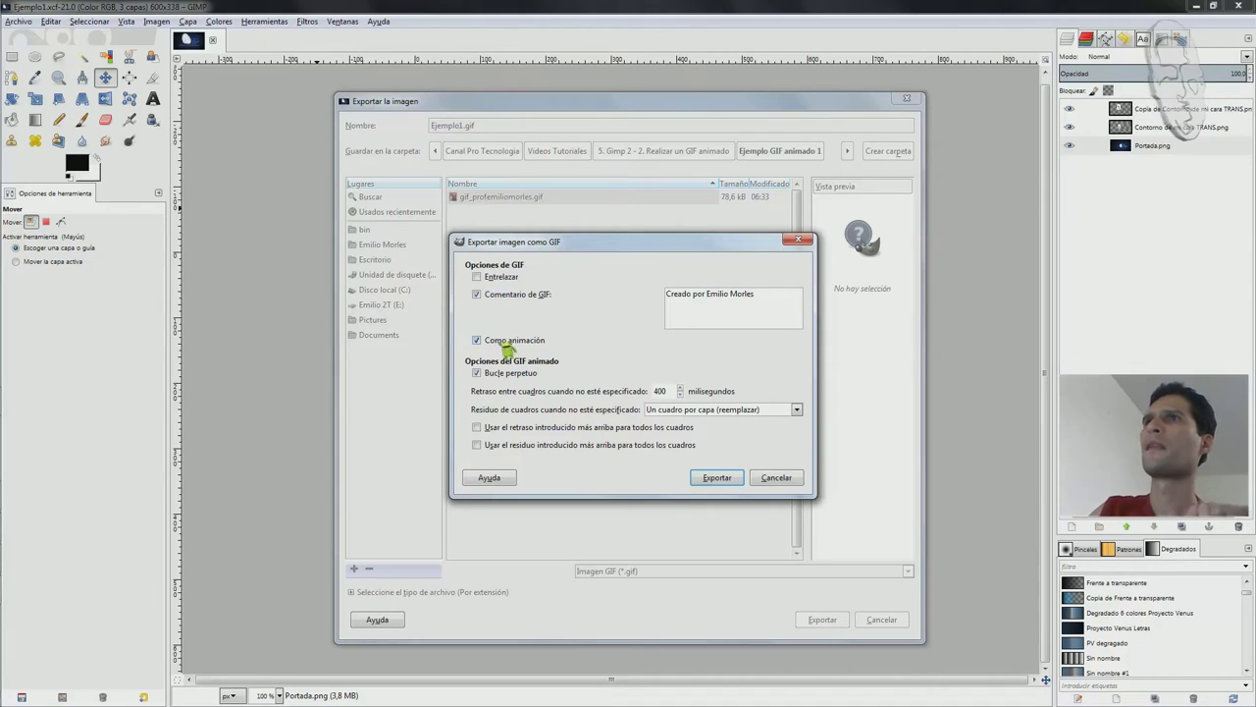
# Step: Keep 'Como animación' enabled and set the frame delay to 100 ms
pyautogui.click(478, 340)
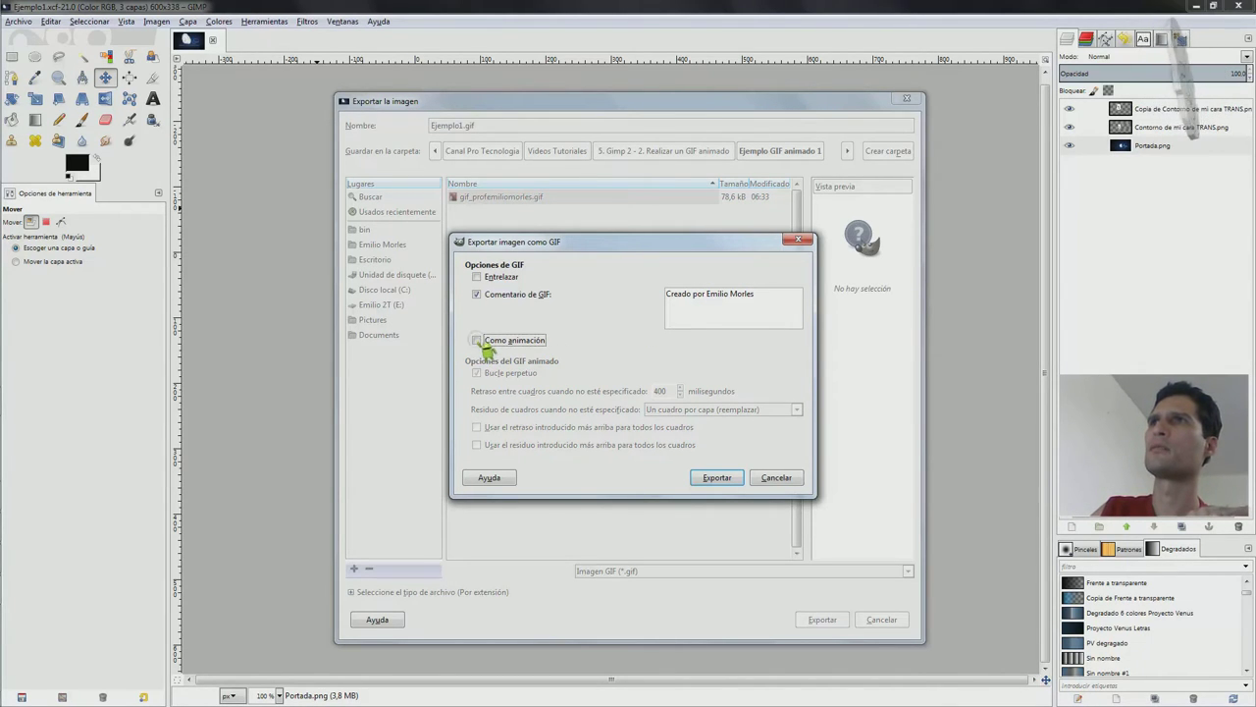
pyautogui.click(478, 340)
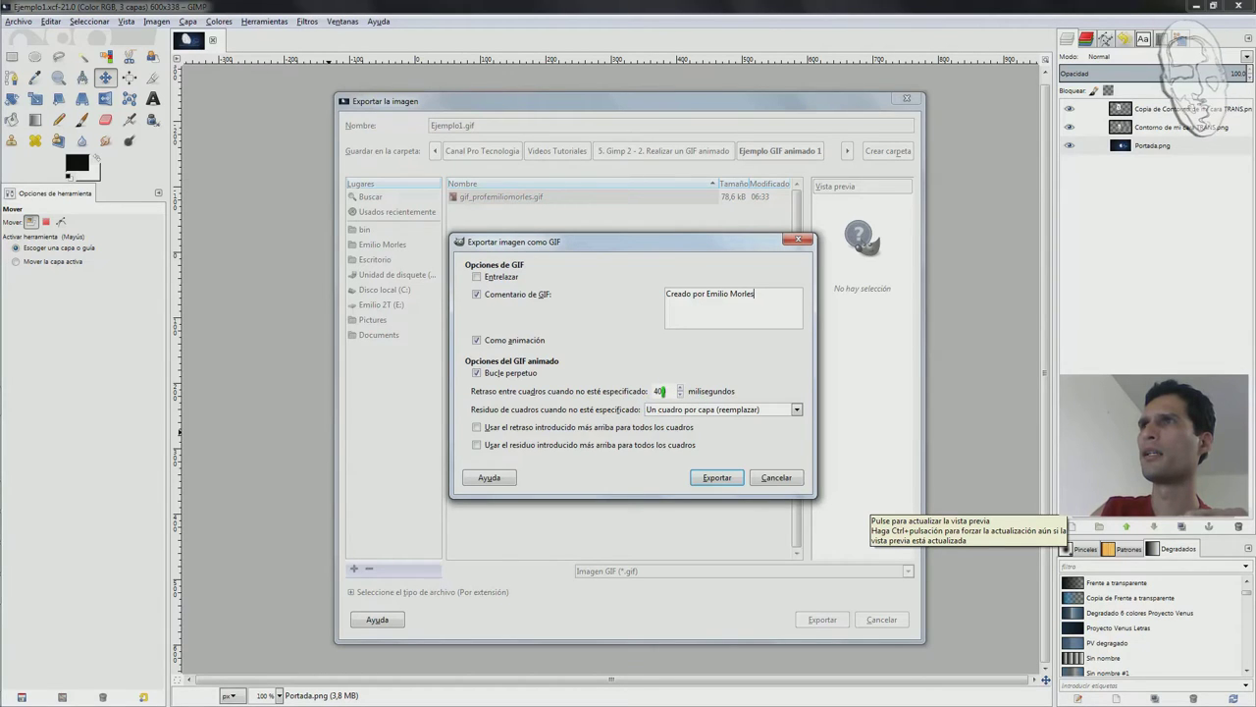
pyautogui.click(660, 391)
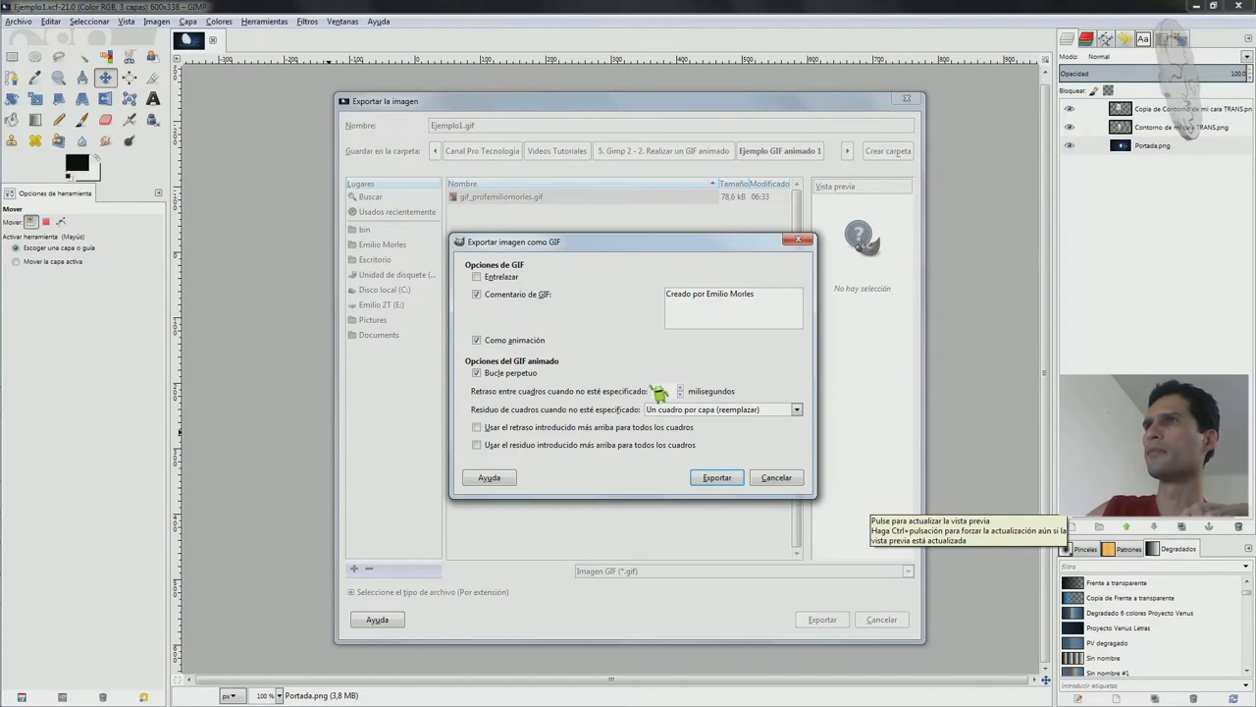
pyautogui.write('100')
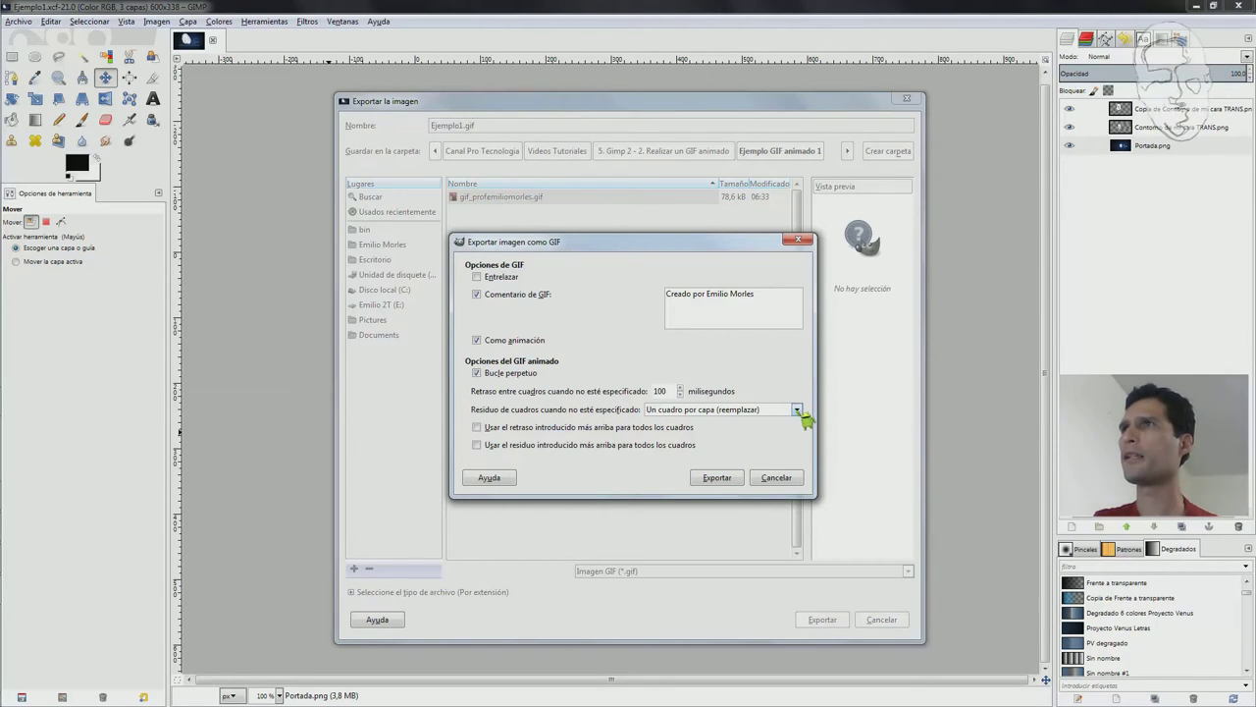
# Step: Set frame disposal to 'Un cuadro por capa (reemplazar)' and export Ejemplo1.gif
pyautogui.click(797, 409)
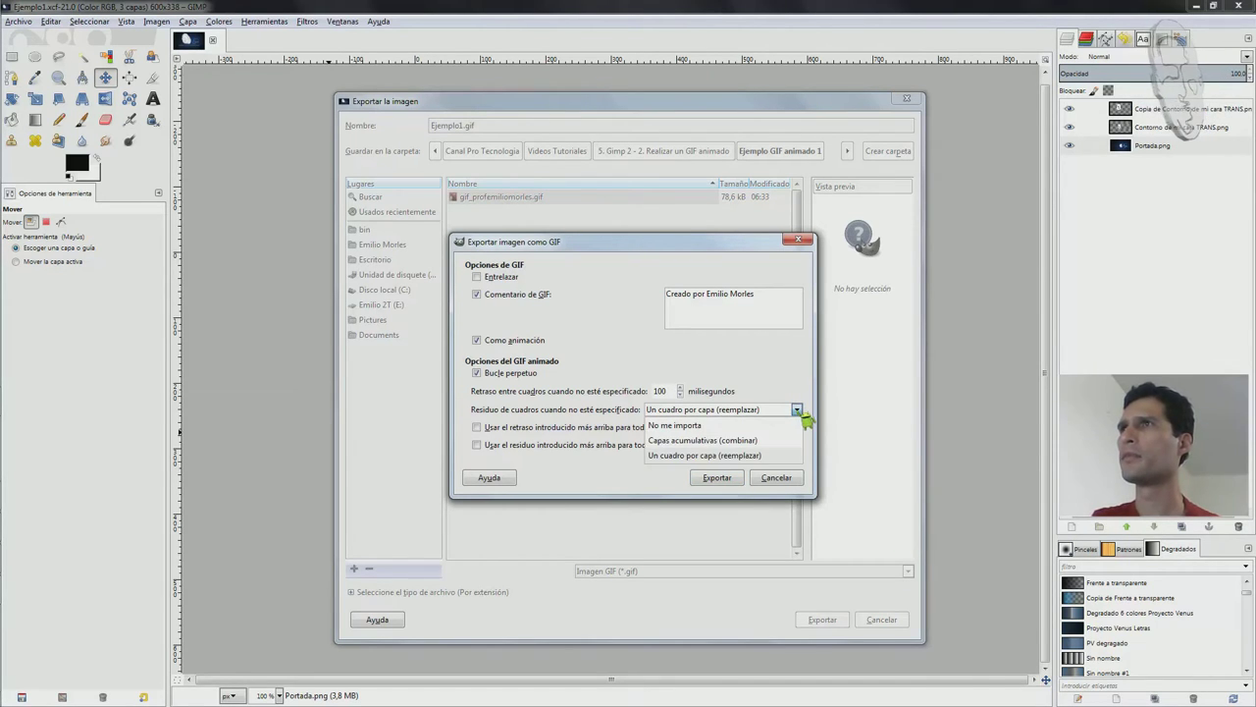
pyautogui.click(743, 425)
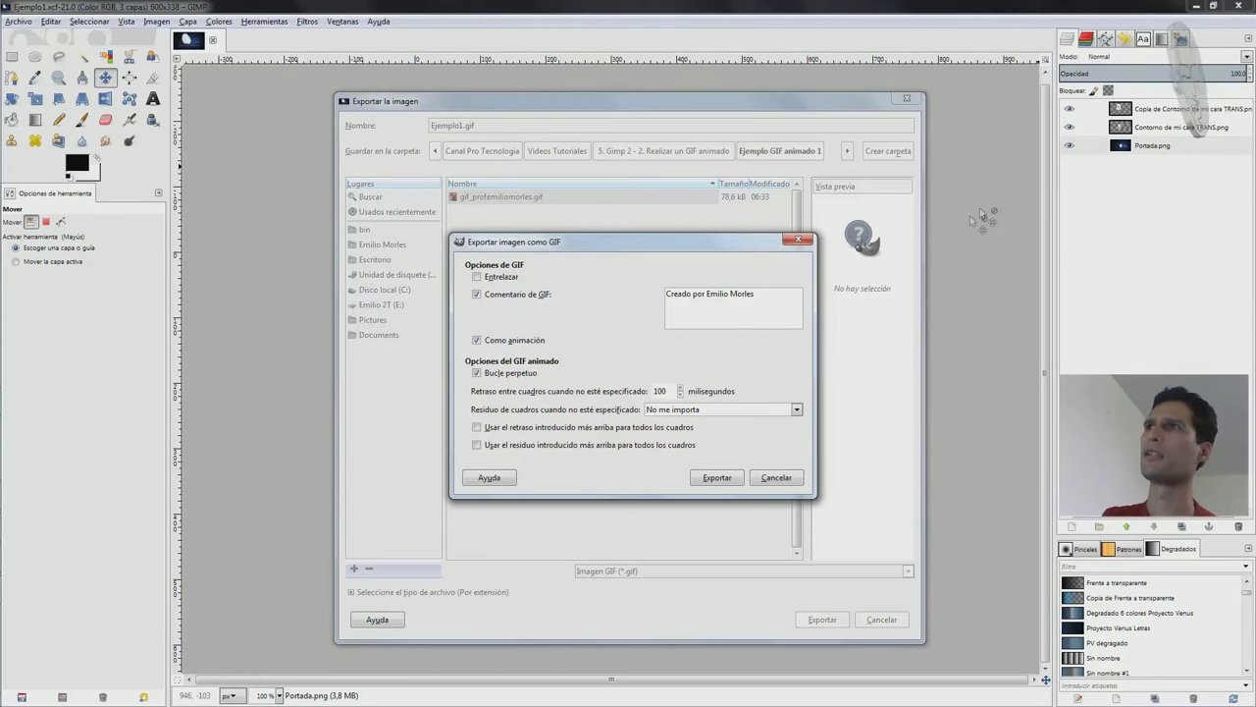
pyautogui.click(798, 409)
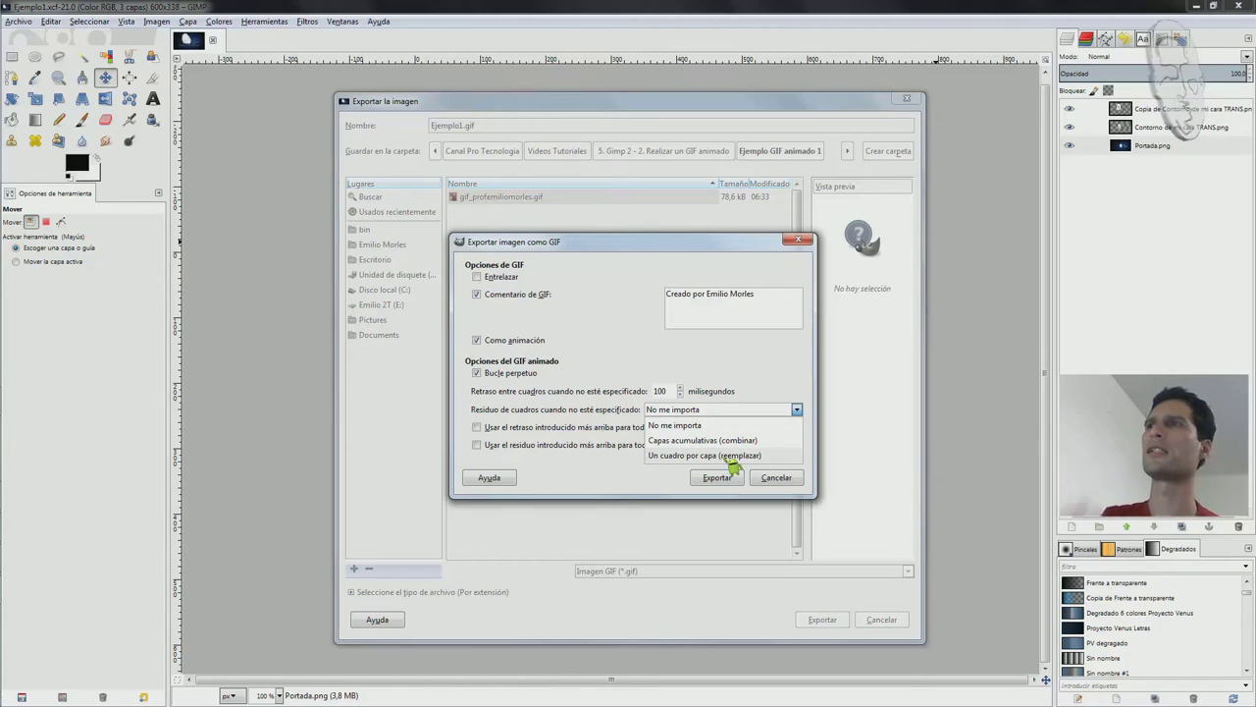
pyautogui.click(731, 457)
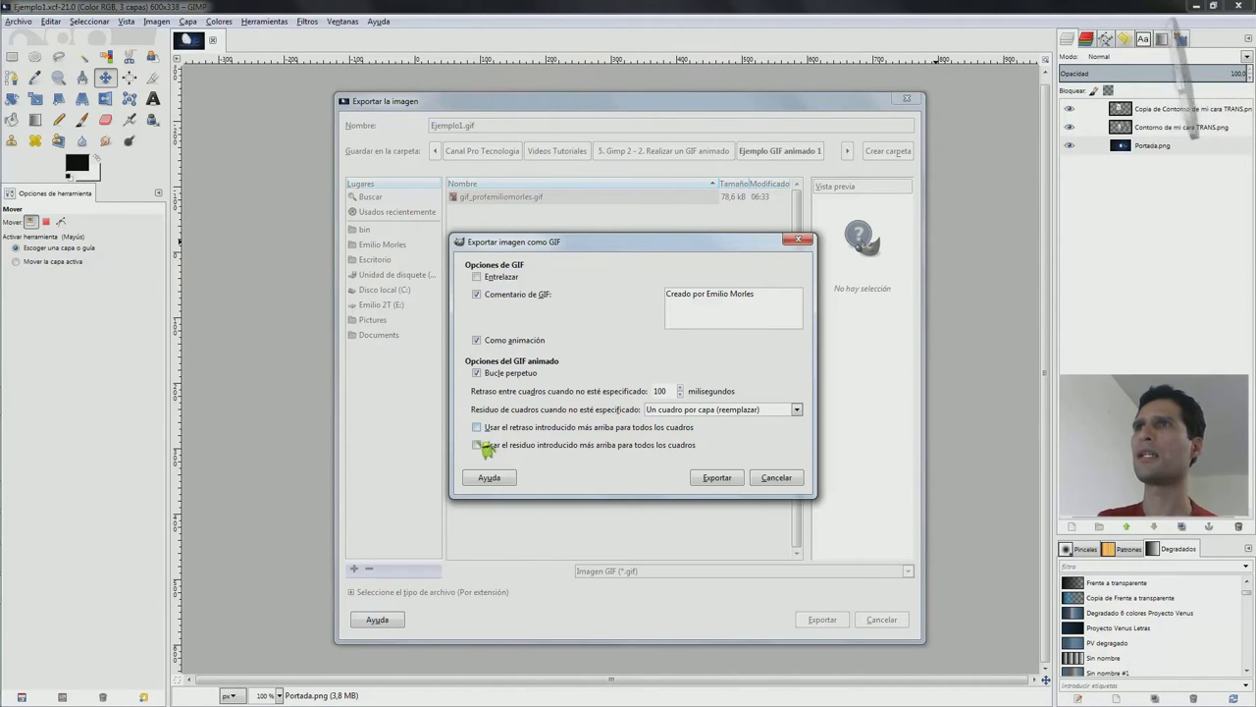
pyautogui.click(717, 478)
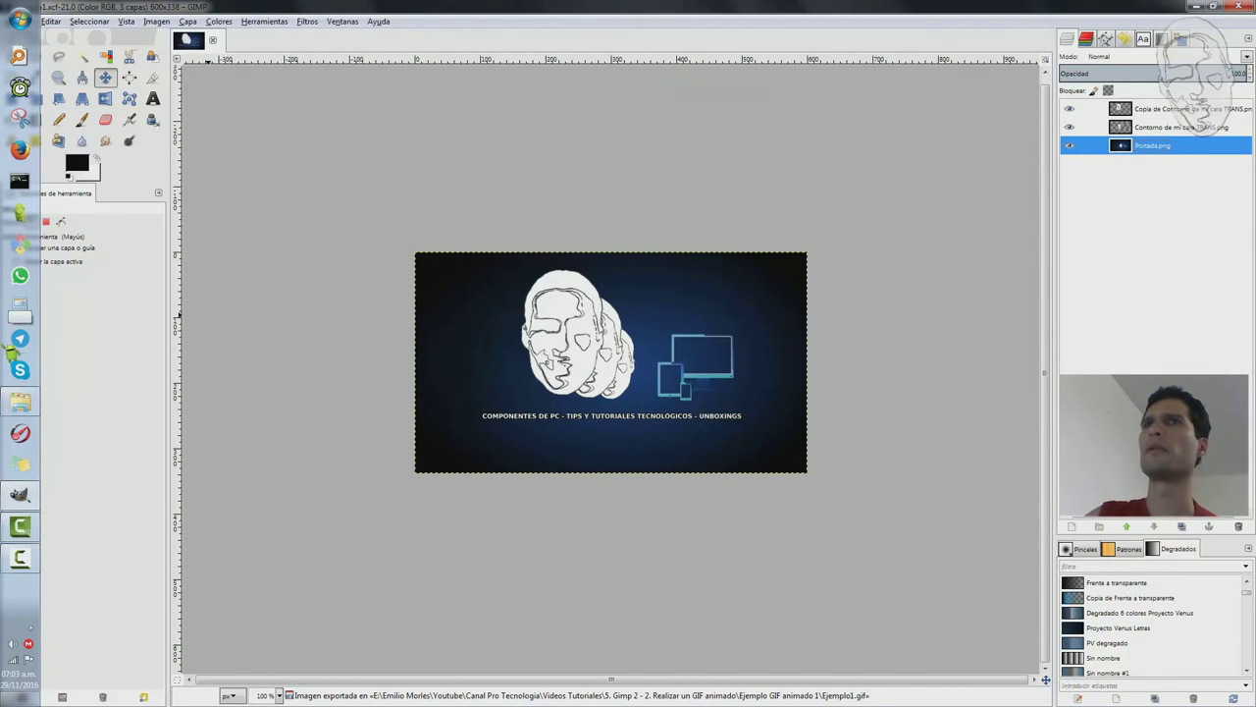
# Step: Open Ejemplo1.gif from the Ejemplo GIF animado 1 folder so it plays in Firefox
pyautogui.click(45, 410)
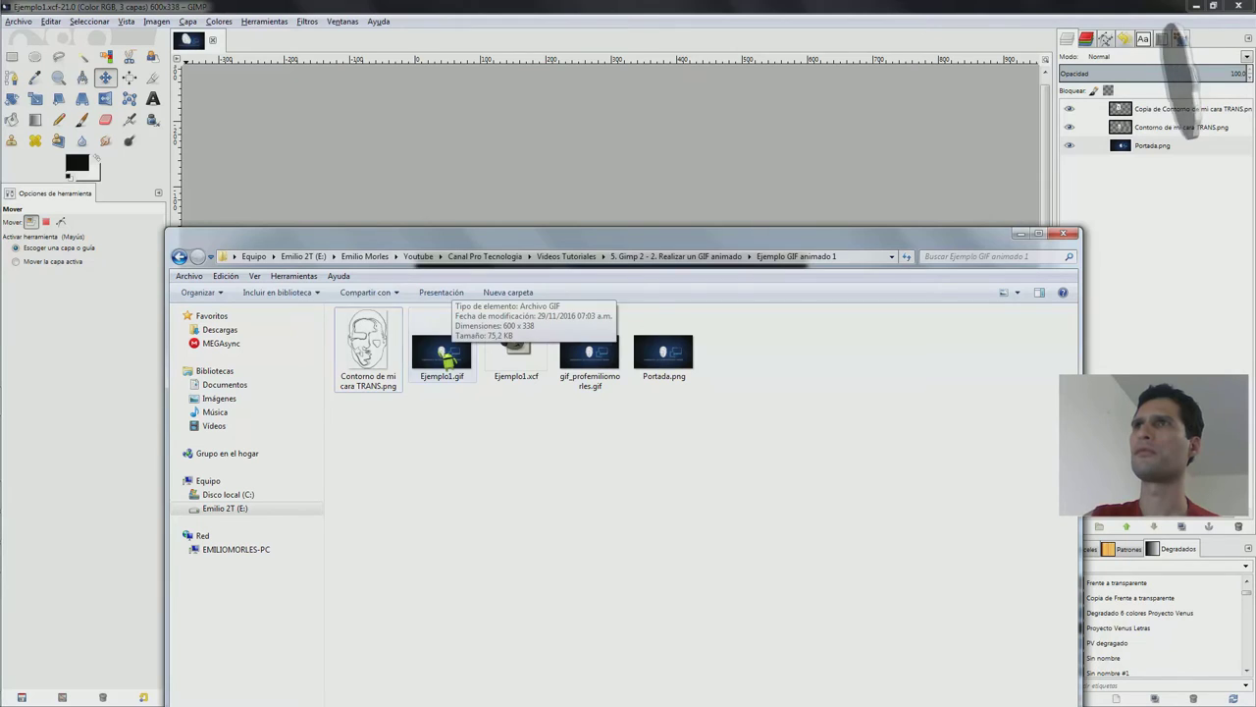
pyautogui.click(442, 355)
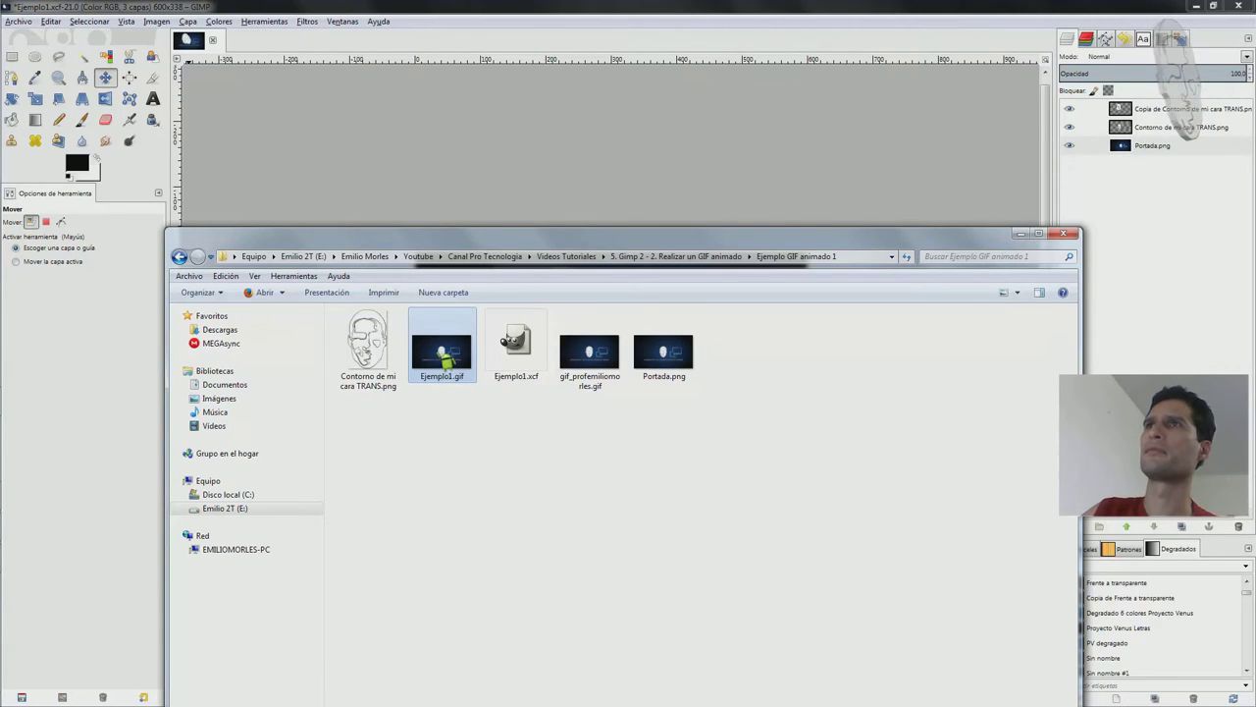
pyautogui.doubleClick(446, 365)
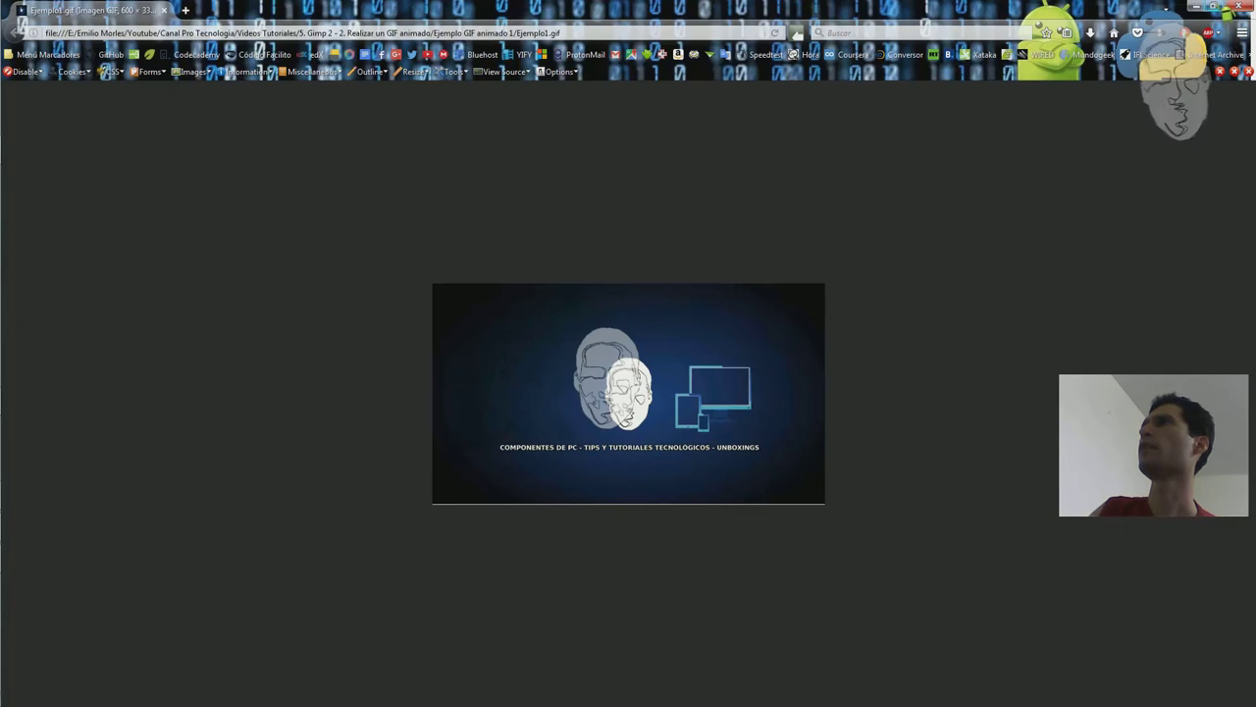
# Step: Resize the Firefox window, then close the Ejemplo1.gif preview
pyautogui.click(1214, 6)
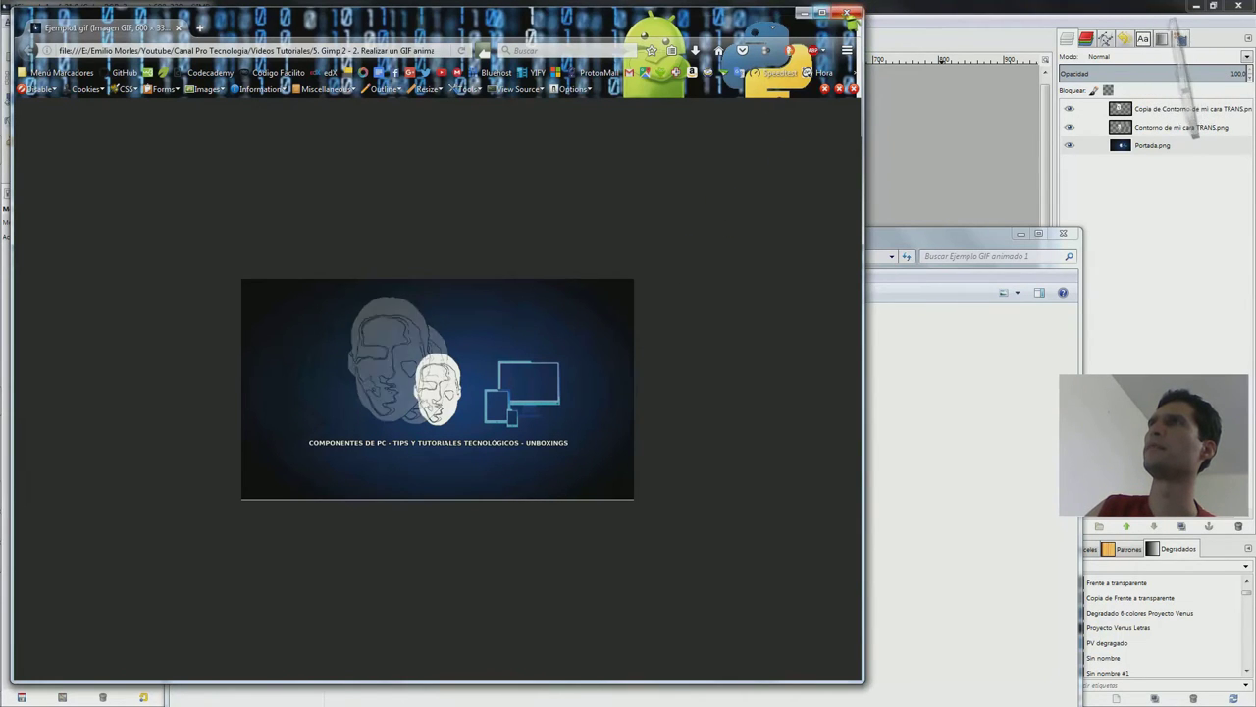
pyautogui.click(822, 11)
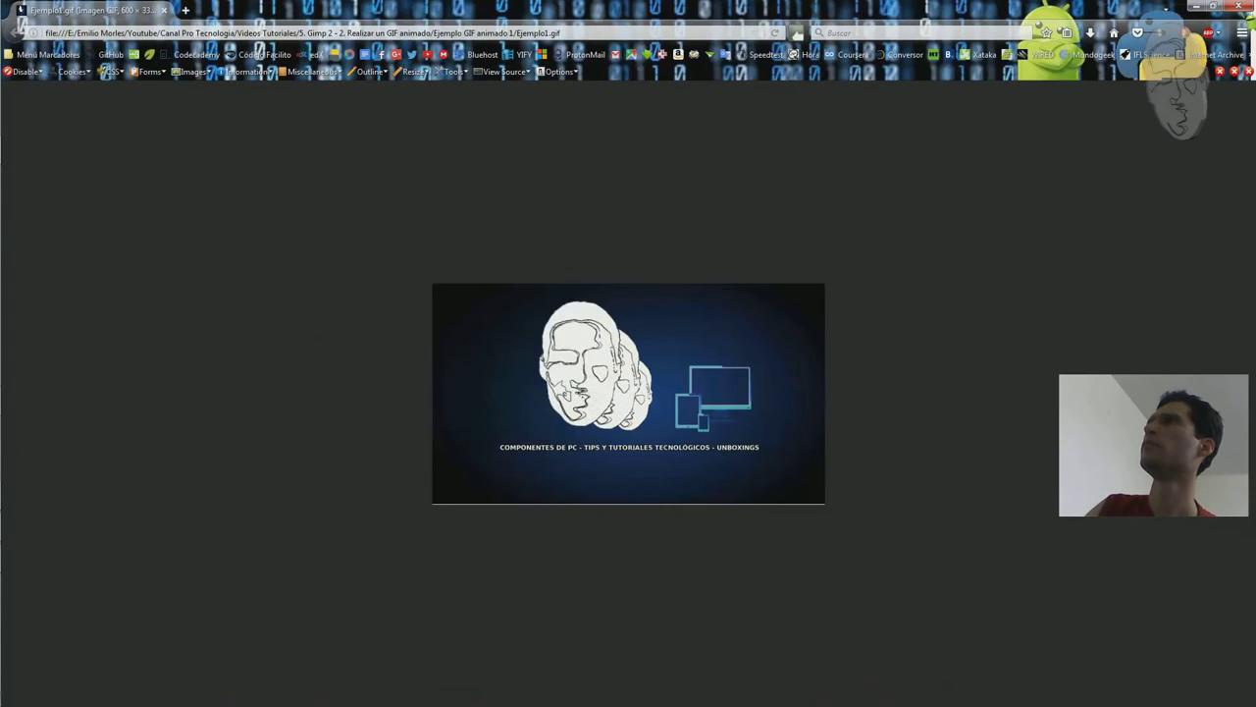
pyautogui.click(1238, 7)
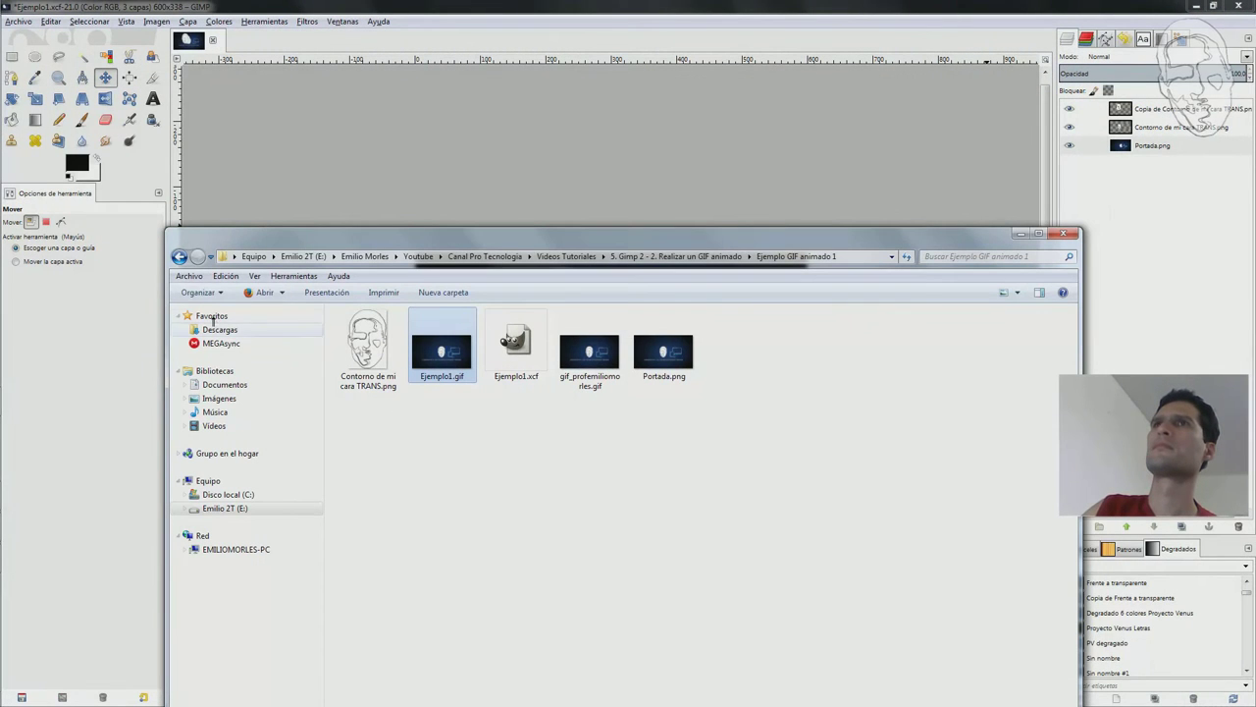
# Step: Browse Explorer to the Ejemplo GIF animado 2 folder and close Ejemplo1.xcf, discarding changes
pyautogui.click(179, 256)
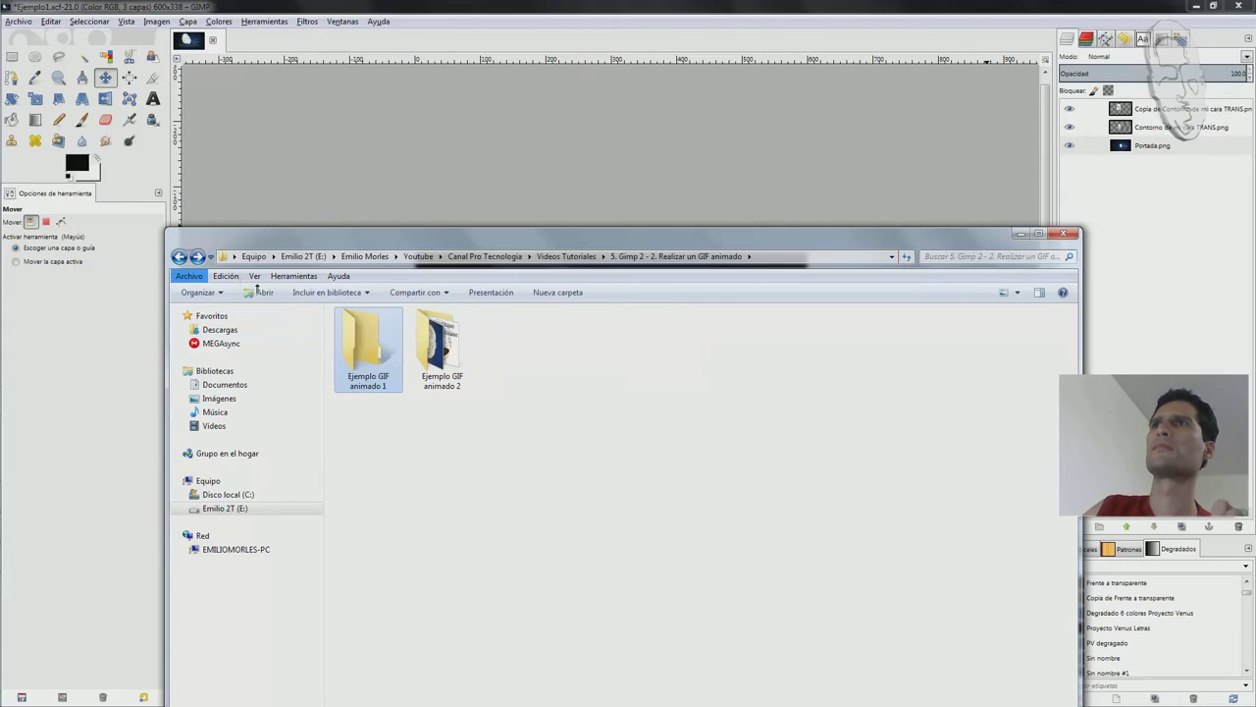
pyautogui.doubleClick(441, 348)
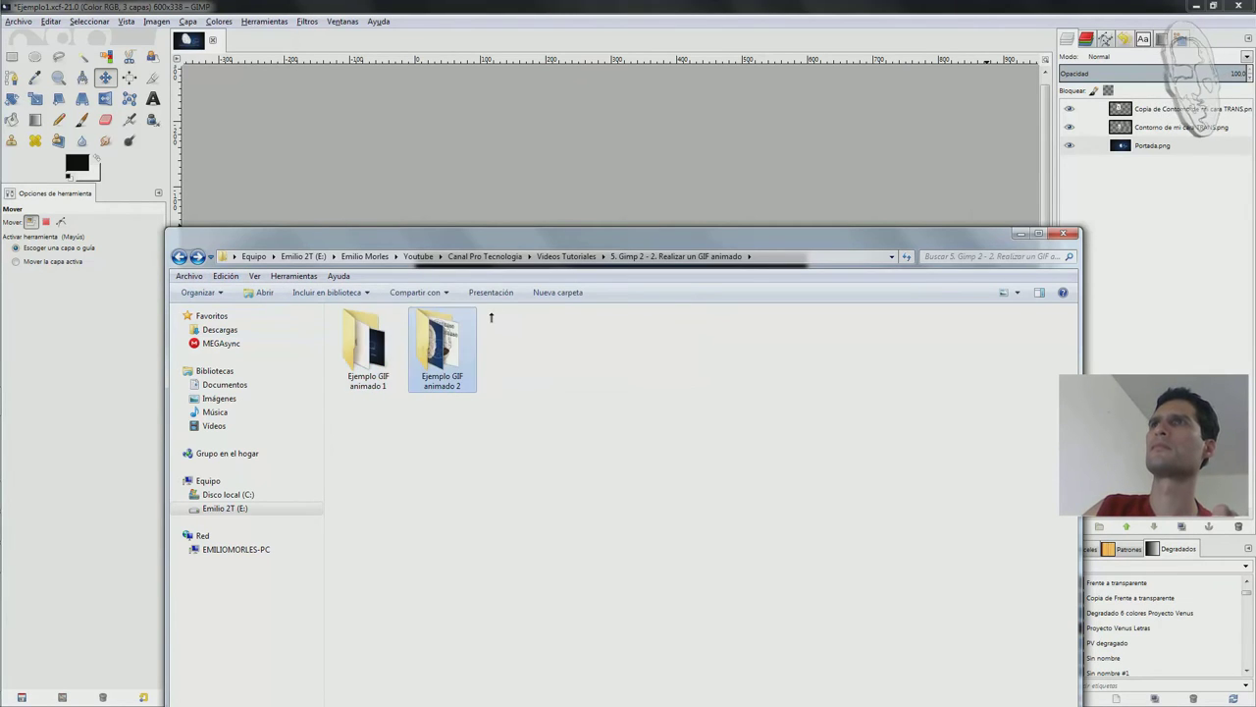
pyautogui.click(1153, 145)
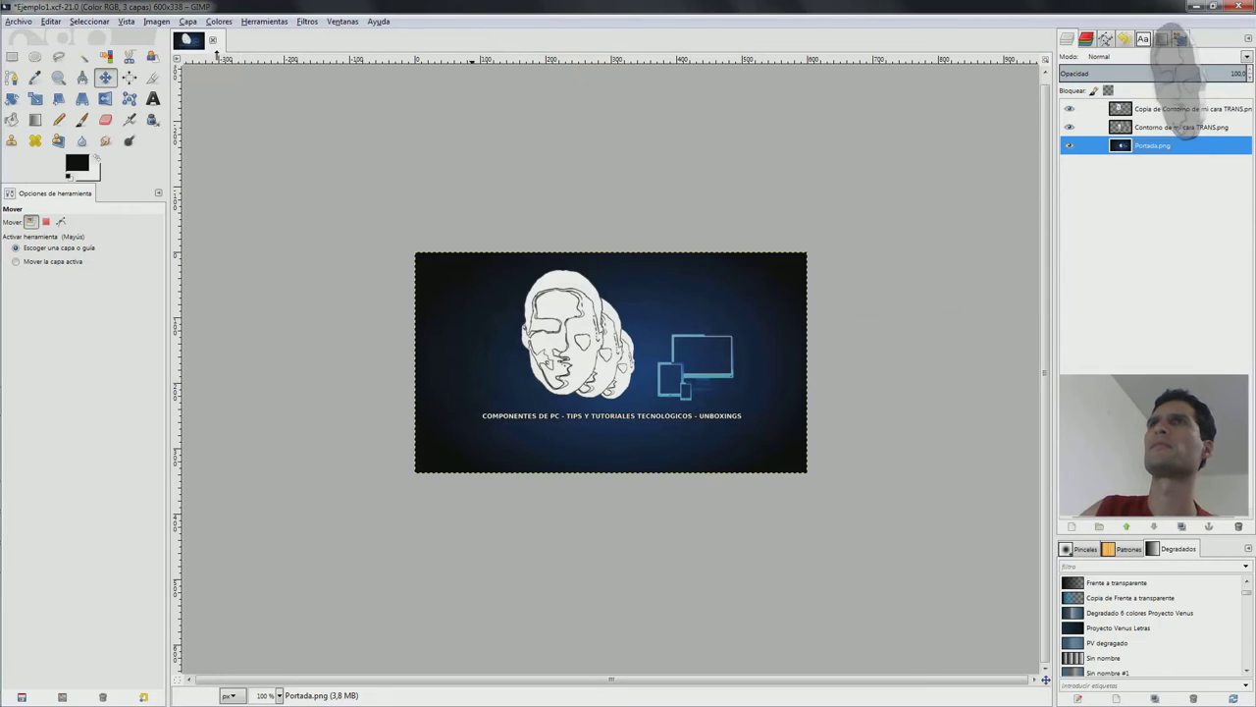
pyautogui.hotkey('ctrl', 'w')
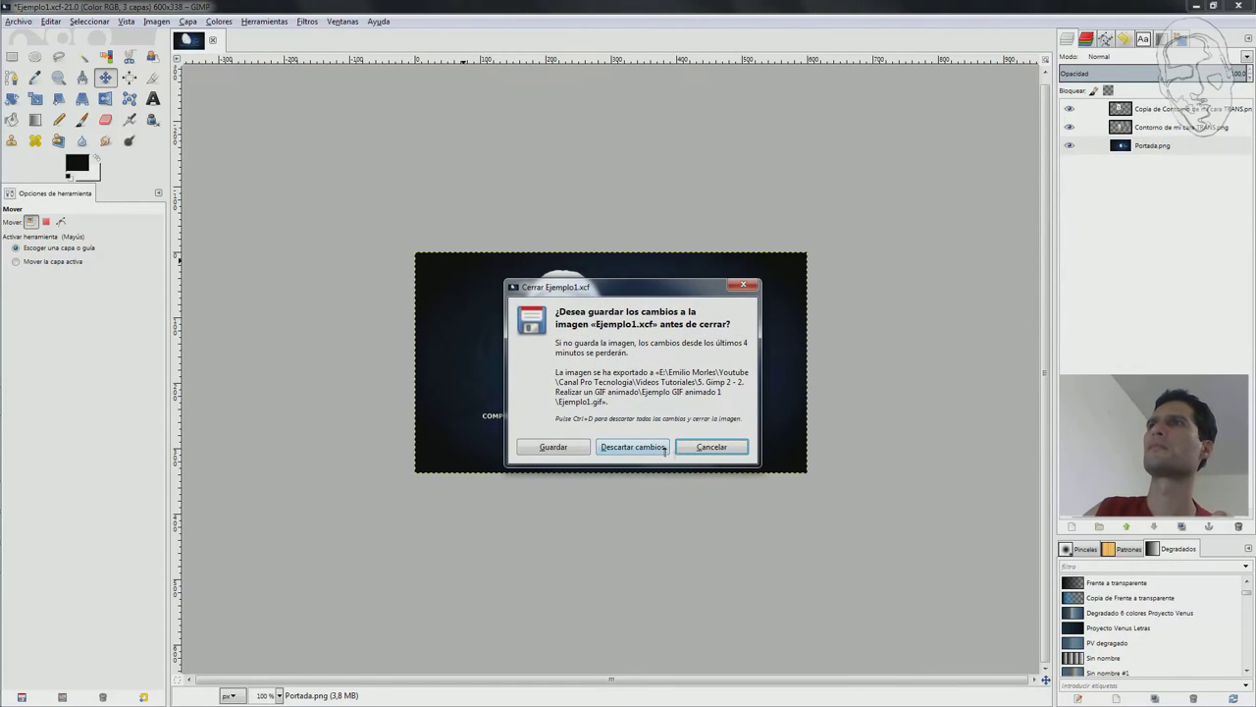
pyautogui.click(633, 444)
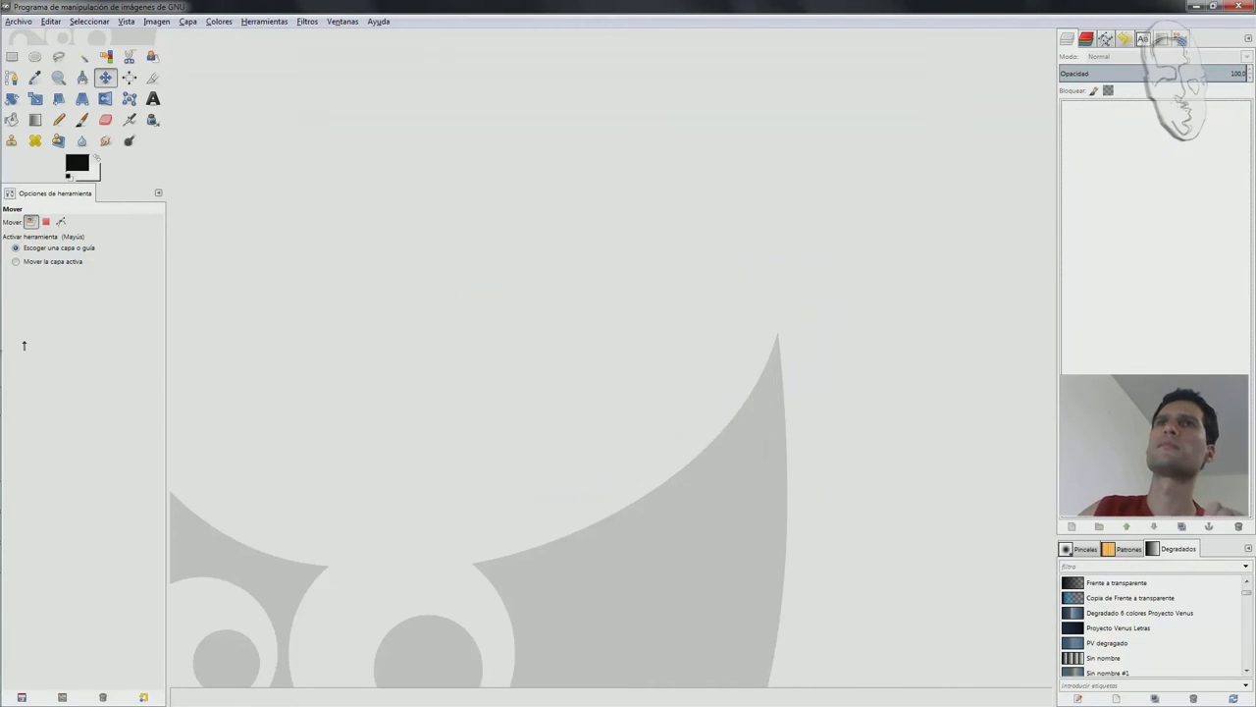
pyautogui.click(19, 403)
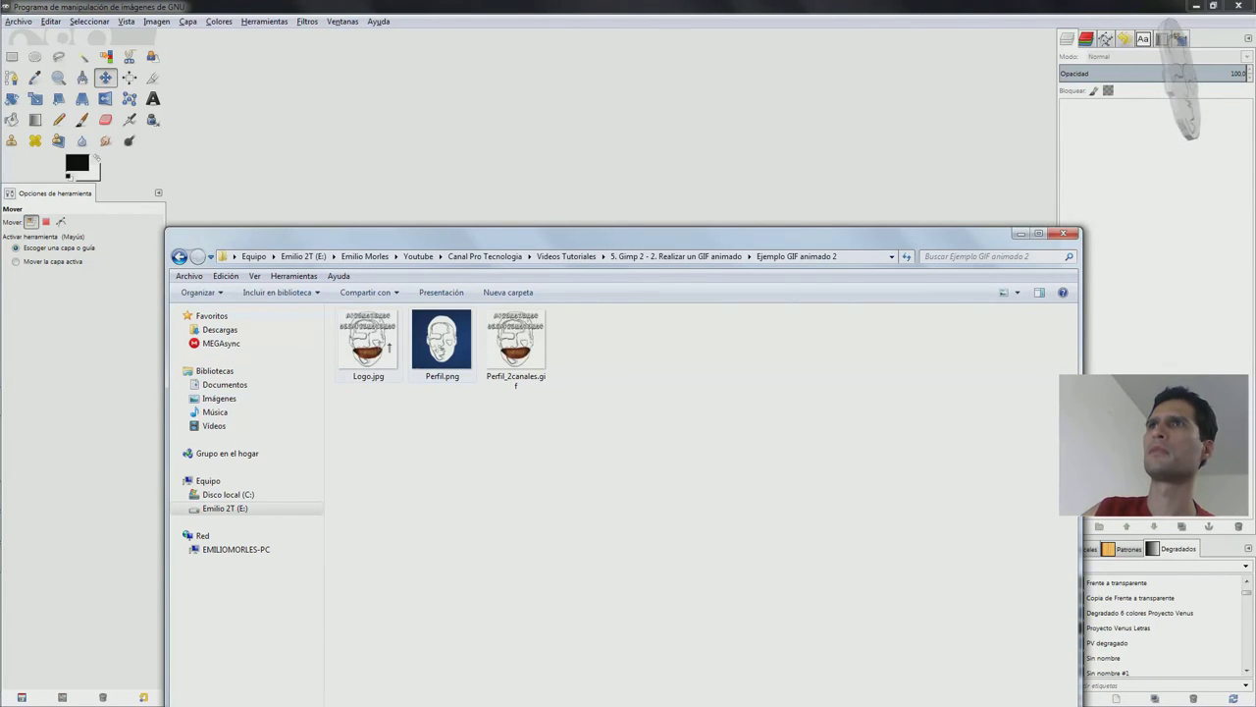
# Step: Drag Logo.jpg into GIMP as a new image, then drop Perfil.png onto it as a layer
pyautogui.moveTo(368, 342); pyautogui.dragTo(599, 198)
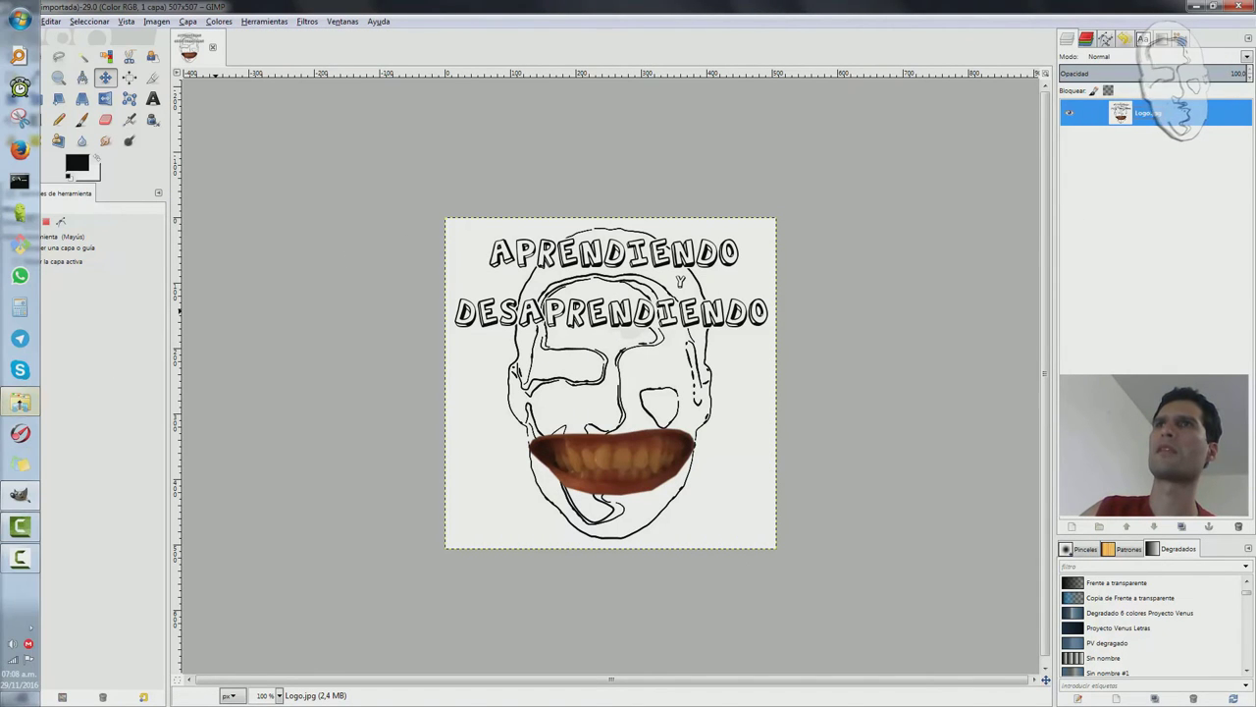
pyautogui.click(19, 401)
pyautogui.moveTo(442, 338); pyautogui.dragTo(581, 218)
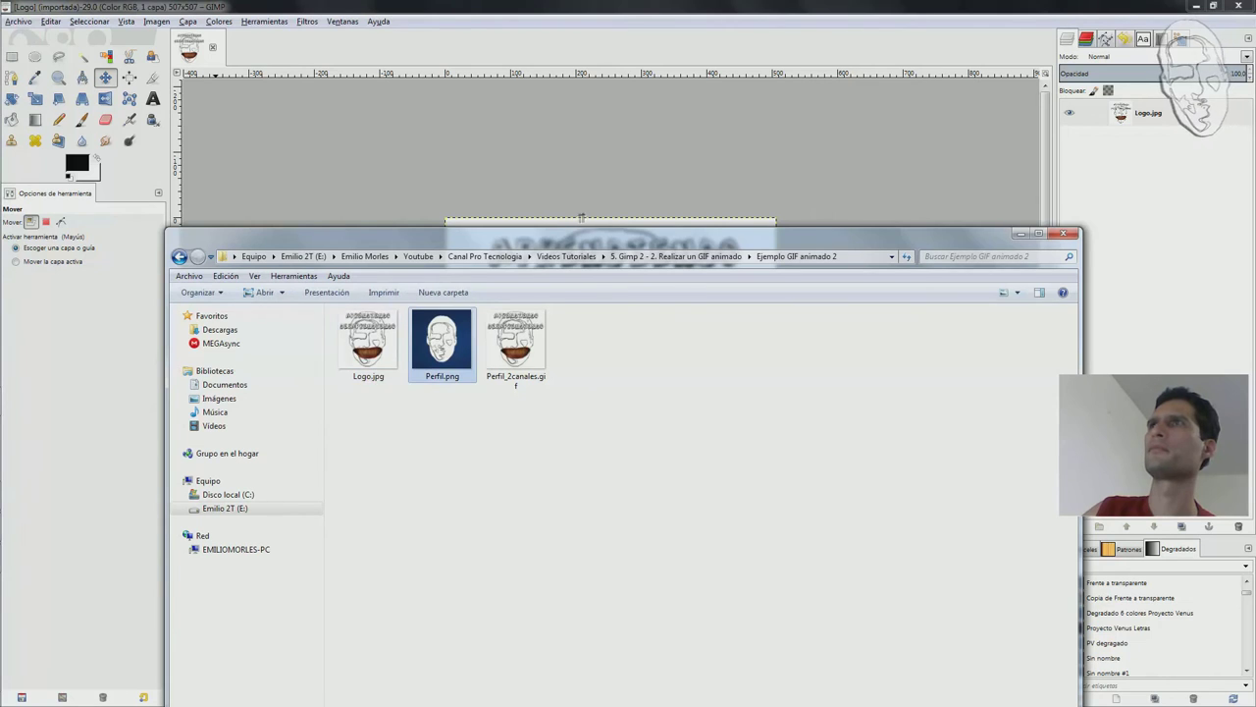
pyautogui.moveTo(1114, 208); pyautogui.dragTo(1114, 208)
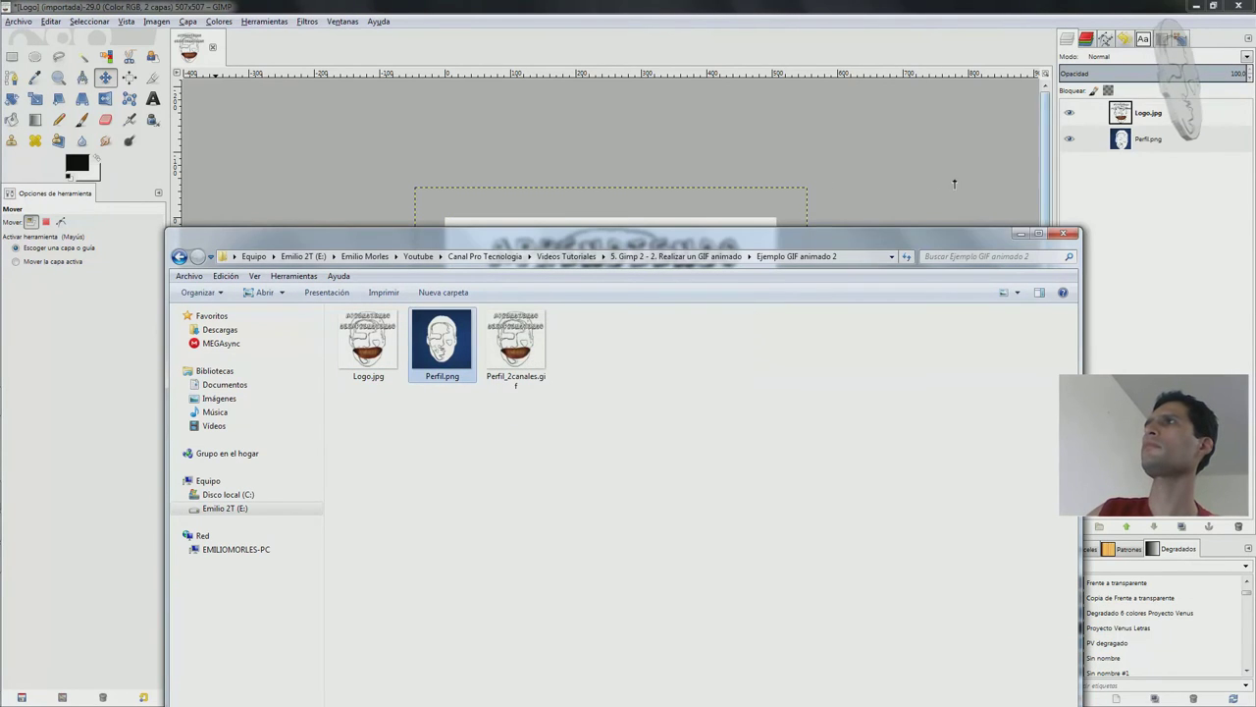
pyautogui.click(833, 22)
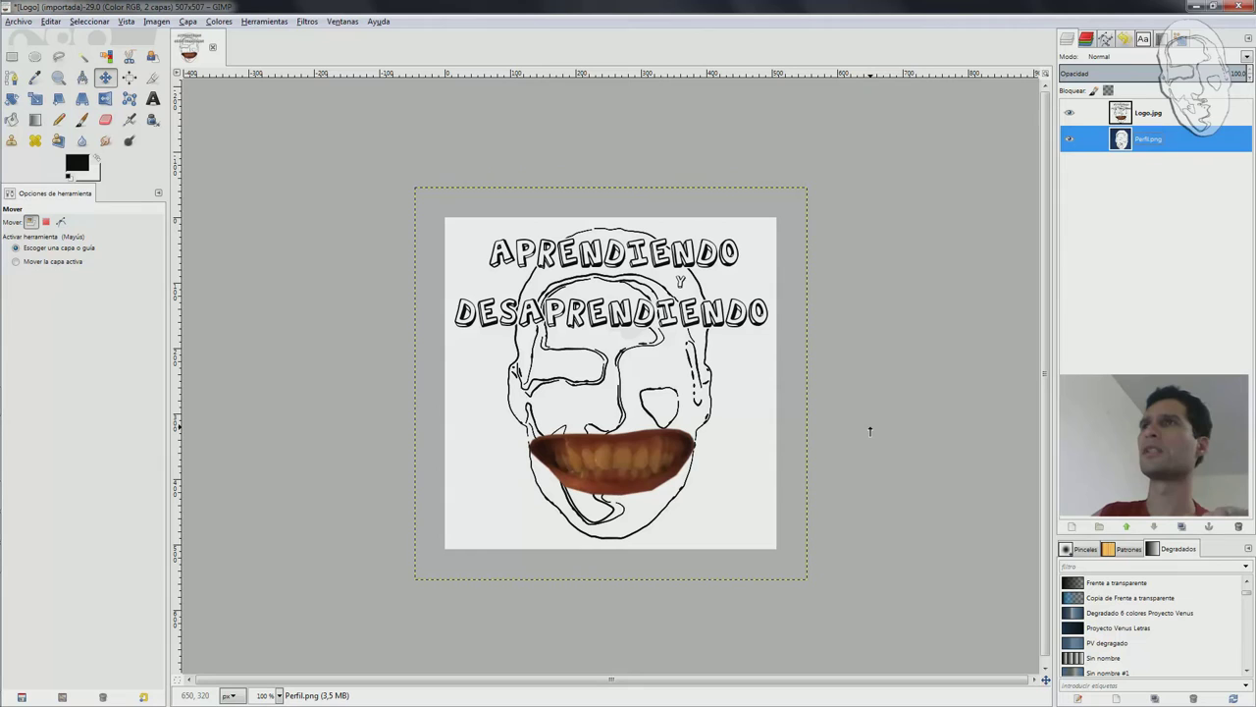
# Step: Hide the Logo.jpg layer and make Perfil.png the active layer
pyautogui.click(1069, 113)
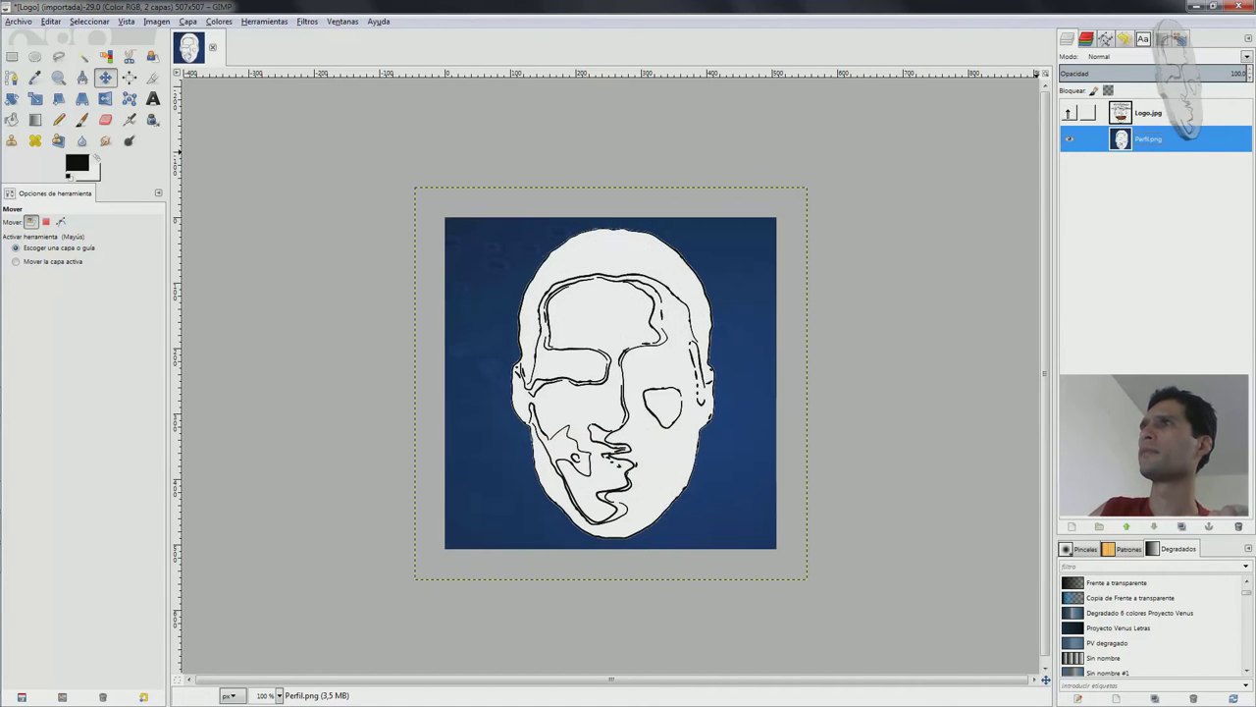
pyautogui.click(1069, 113)
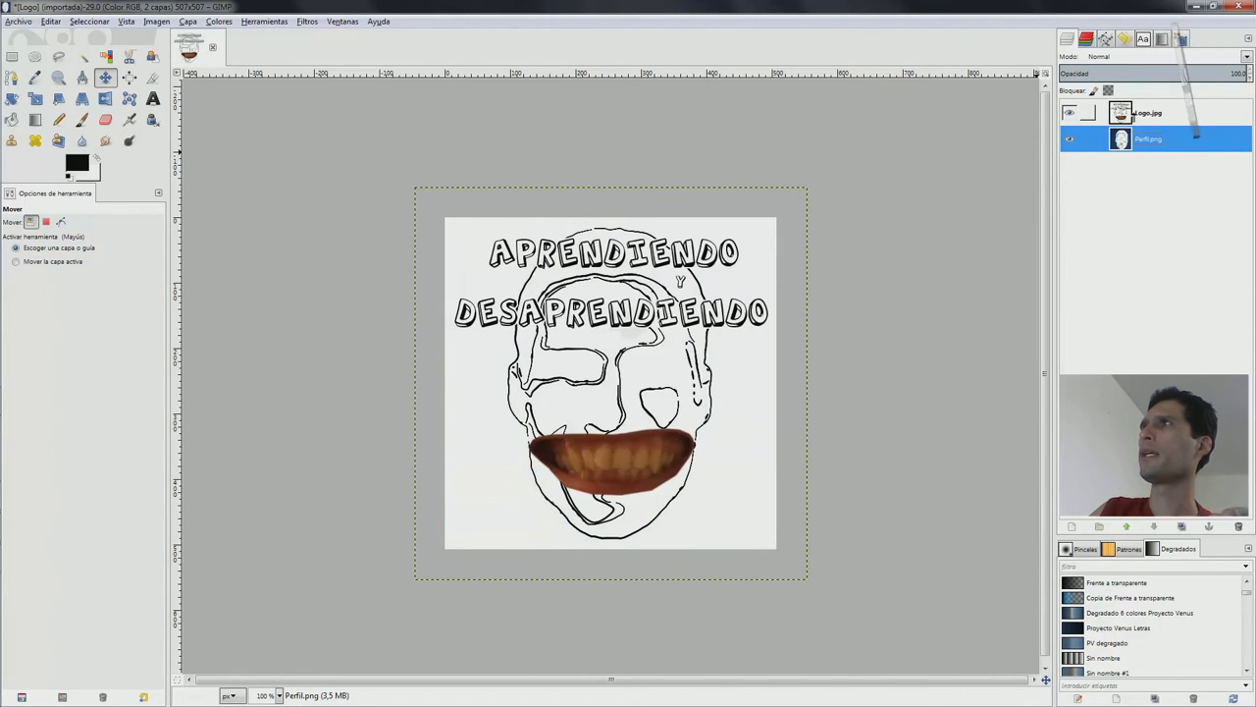
pyautogui.click(1133, 115)
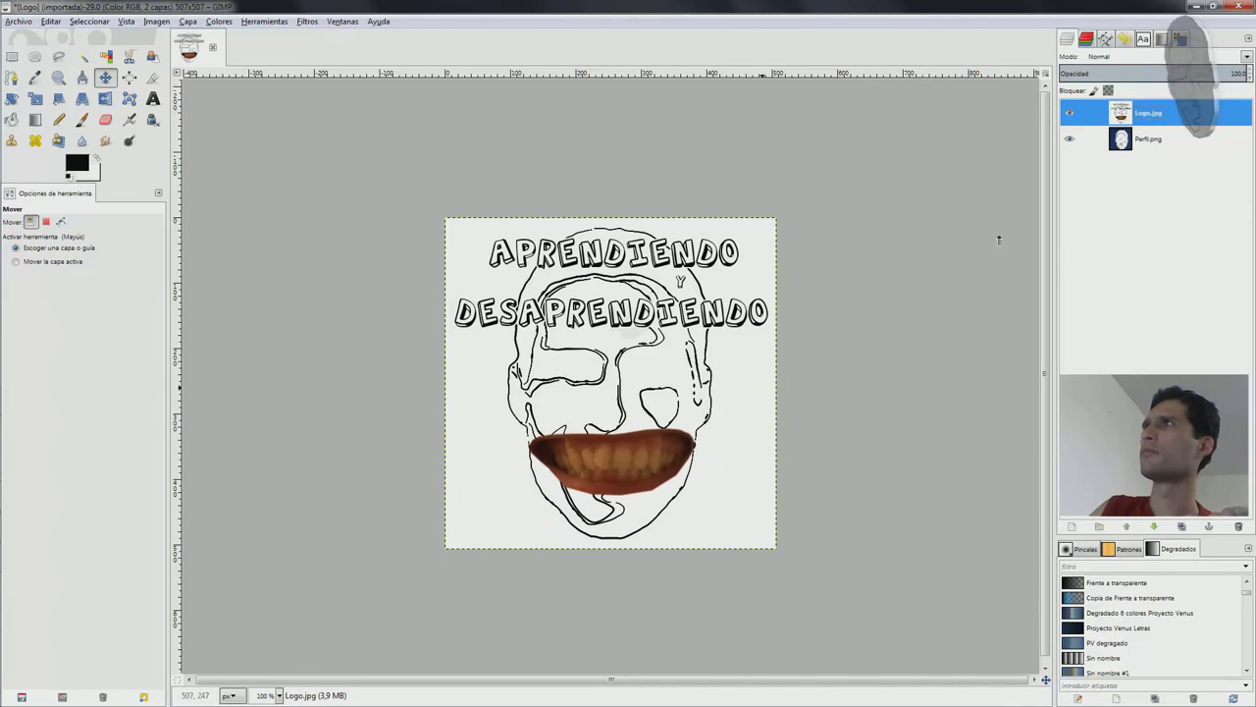
pyautogui.click(1084, 142)
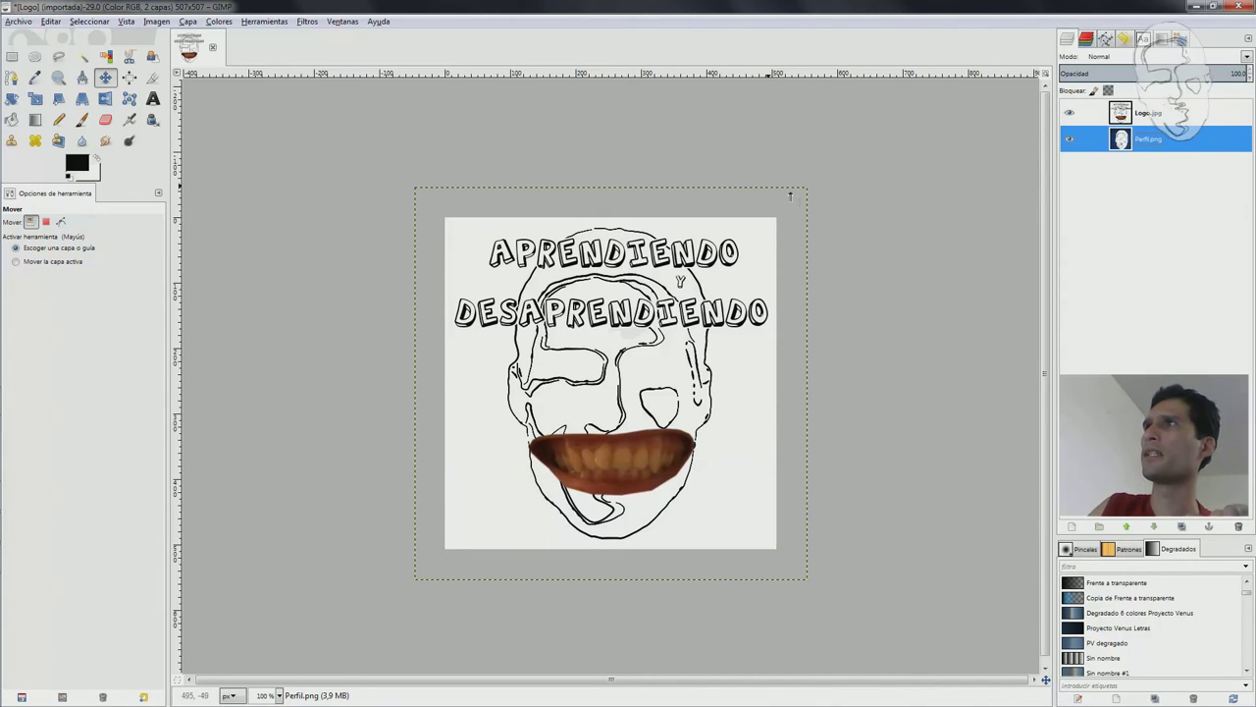
pyautogui.click(1069, 112)
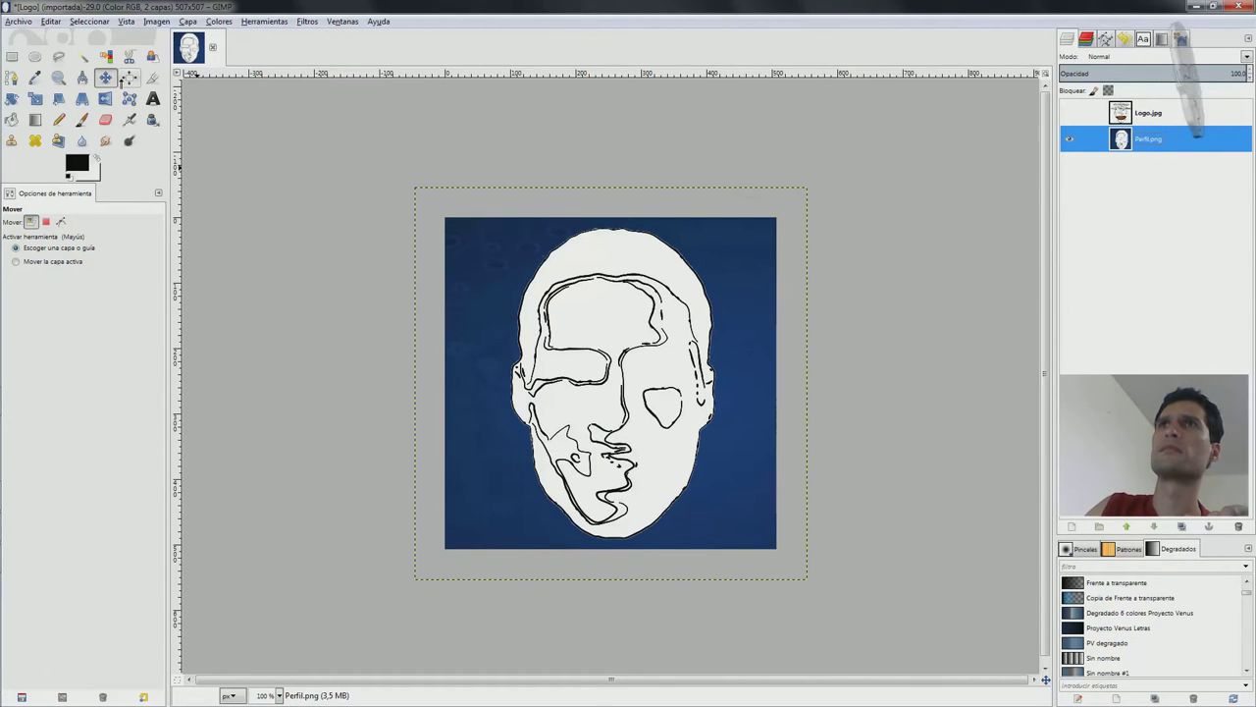
# Step: Try moving the Perfil face with the Move tool, then undo the move
pyautogui.click(566, 331)
pyautogui.moveTo(610, 383)
pyautogui.mouseDown()
pyautogui.moveTo(664, 434)
pyautogui.moveTo(581, 342)
pyautogui.mouseUp()
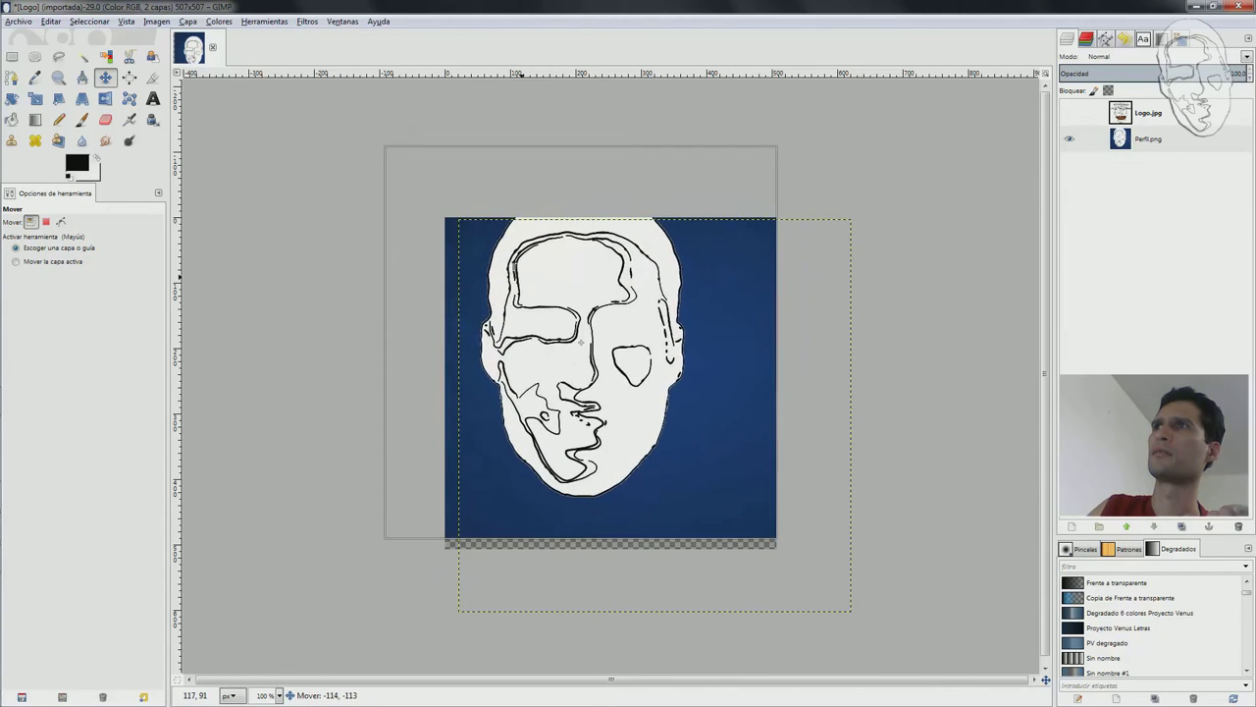
pyautogui.moveTo(581, 341); pyautogui.dragTo(635, 390)
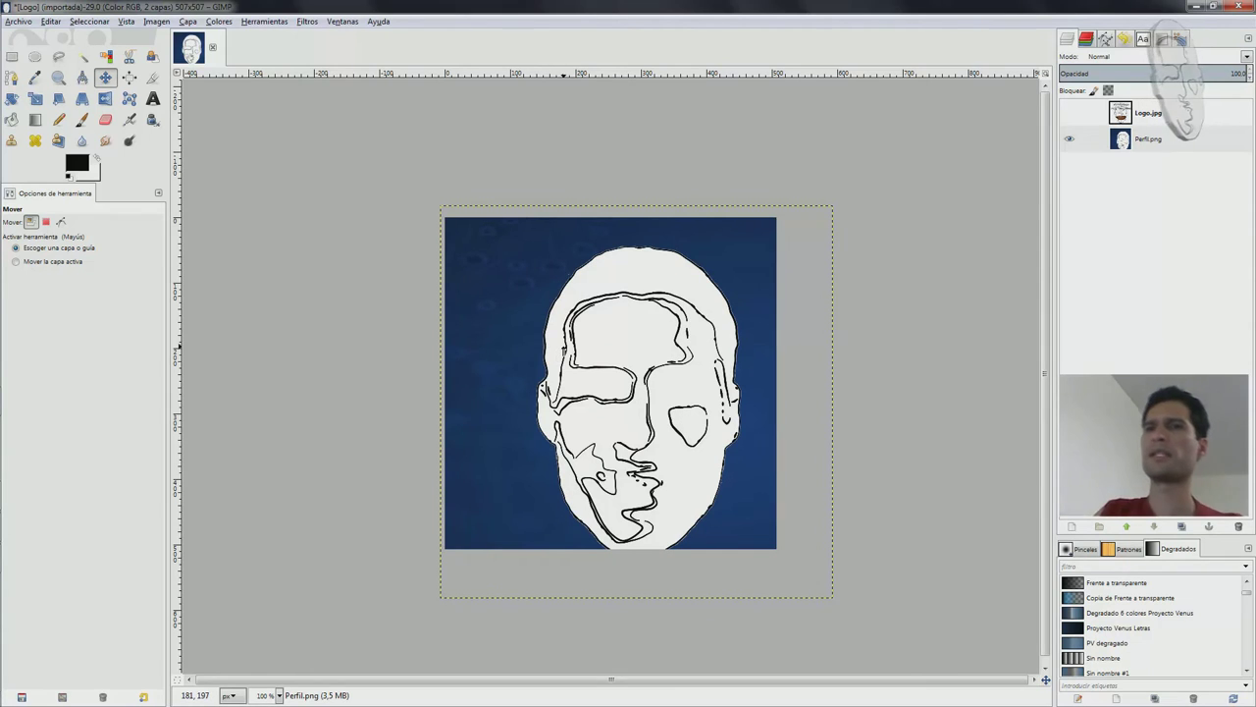
pyautogui.hotkey('ctrl', 'z')
pyautogui.hotkey('ctrl', 'z')
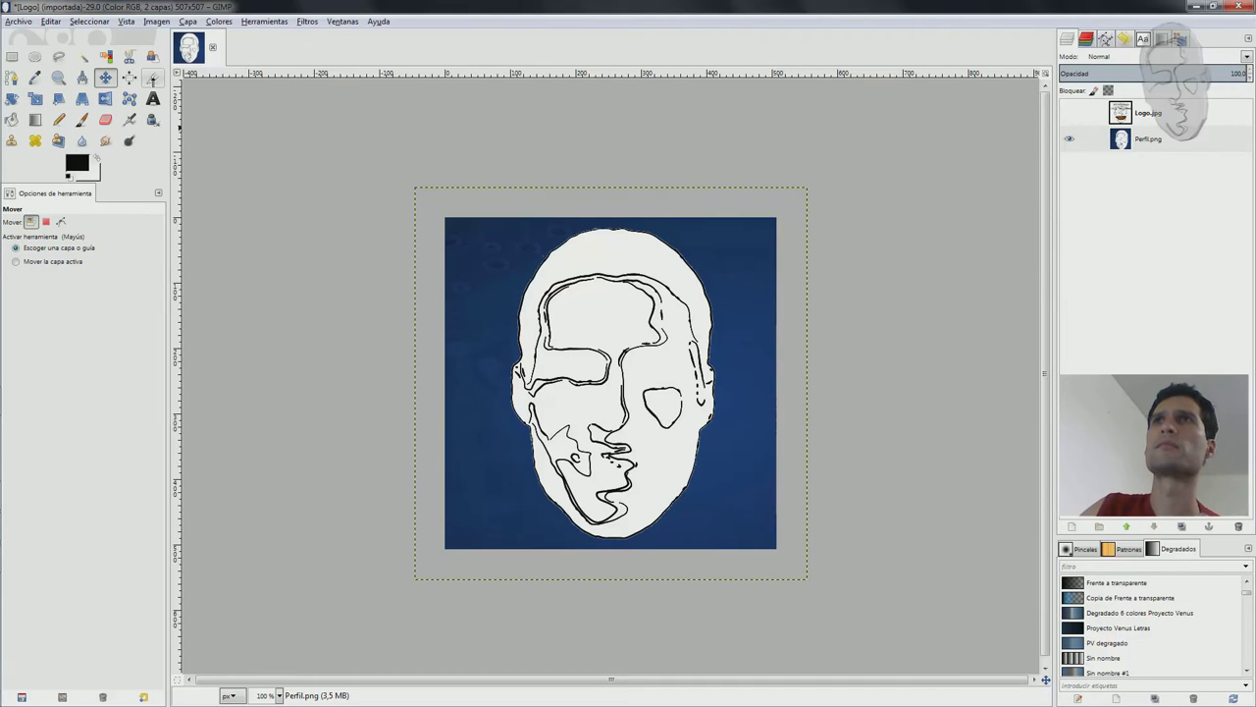
pyautogui.click(152, 78)
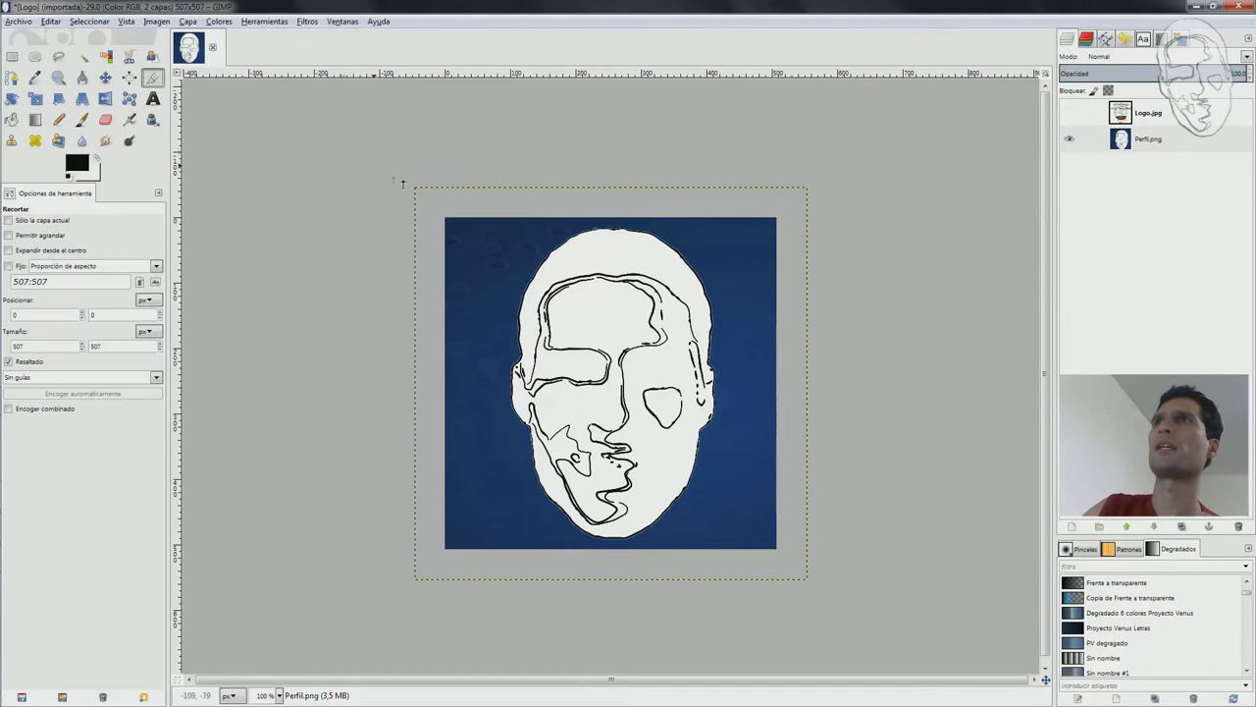
# Step: Crop the image to the 507×507 square and make Logo.jpg visible again
pyautogui.moveTo(446, 218); pyautogui.dragTo(775, 548)
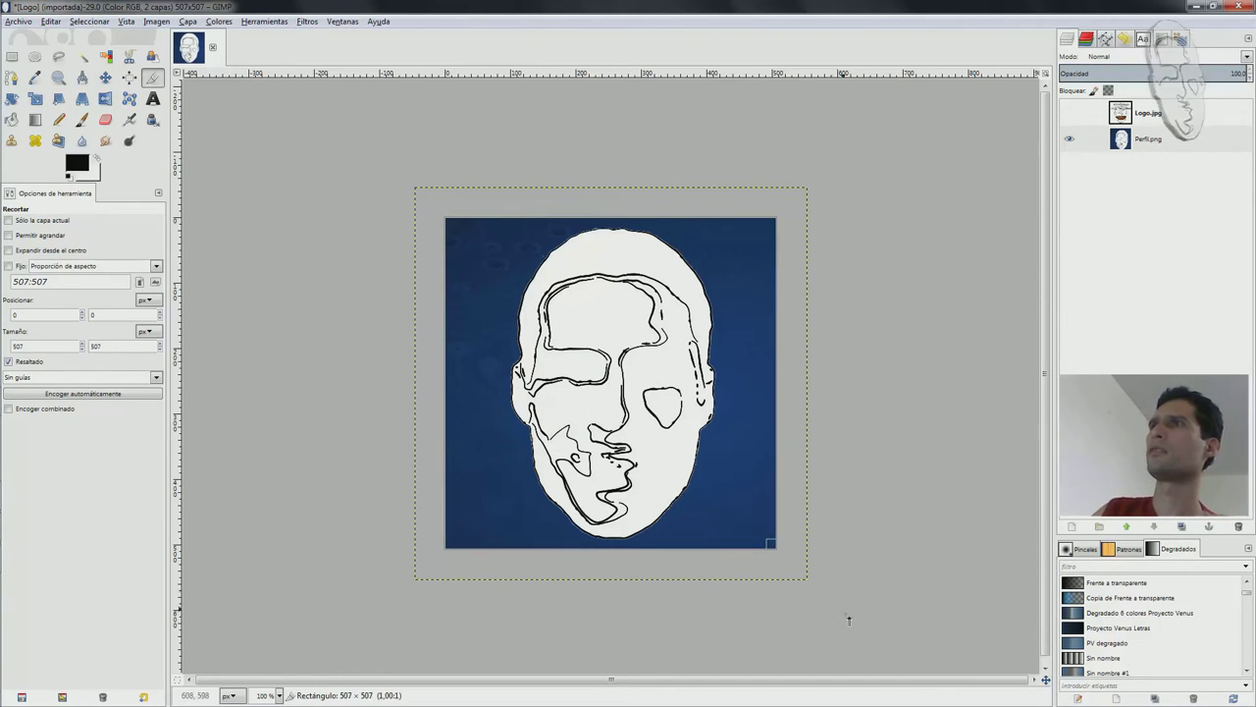
pyautogui.press('Return')
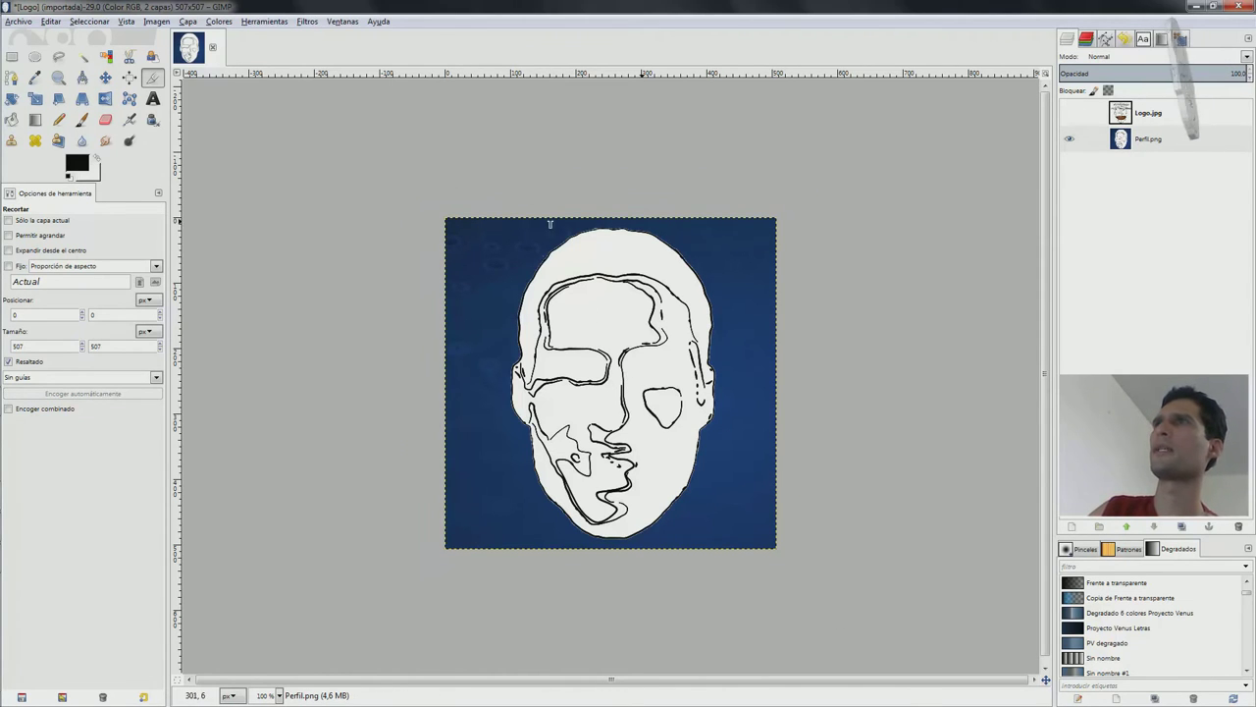
pyautogui.click(1095, 116)
# Step: Move the Perfil.png layer above Logo.jpg in the layer stack
pyautogui.click(1070, 113)
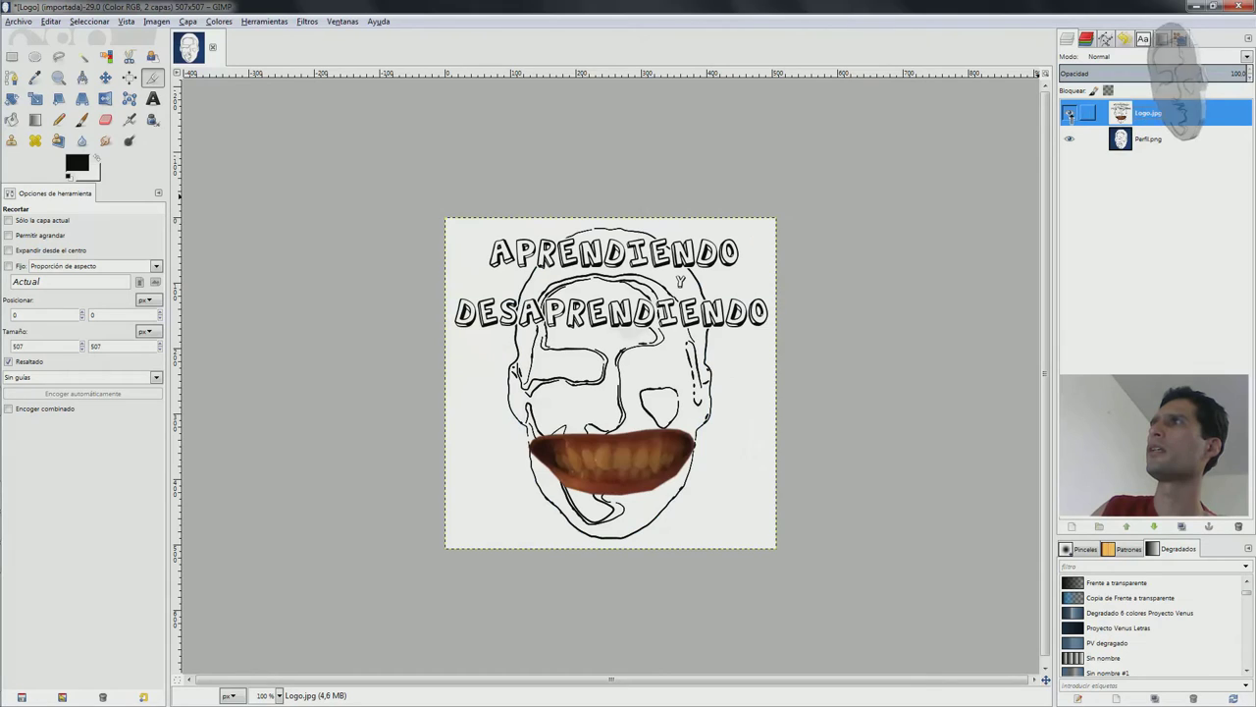
pyautogui.click(1139, 140)
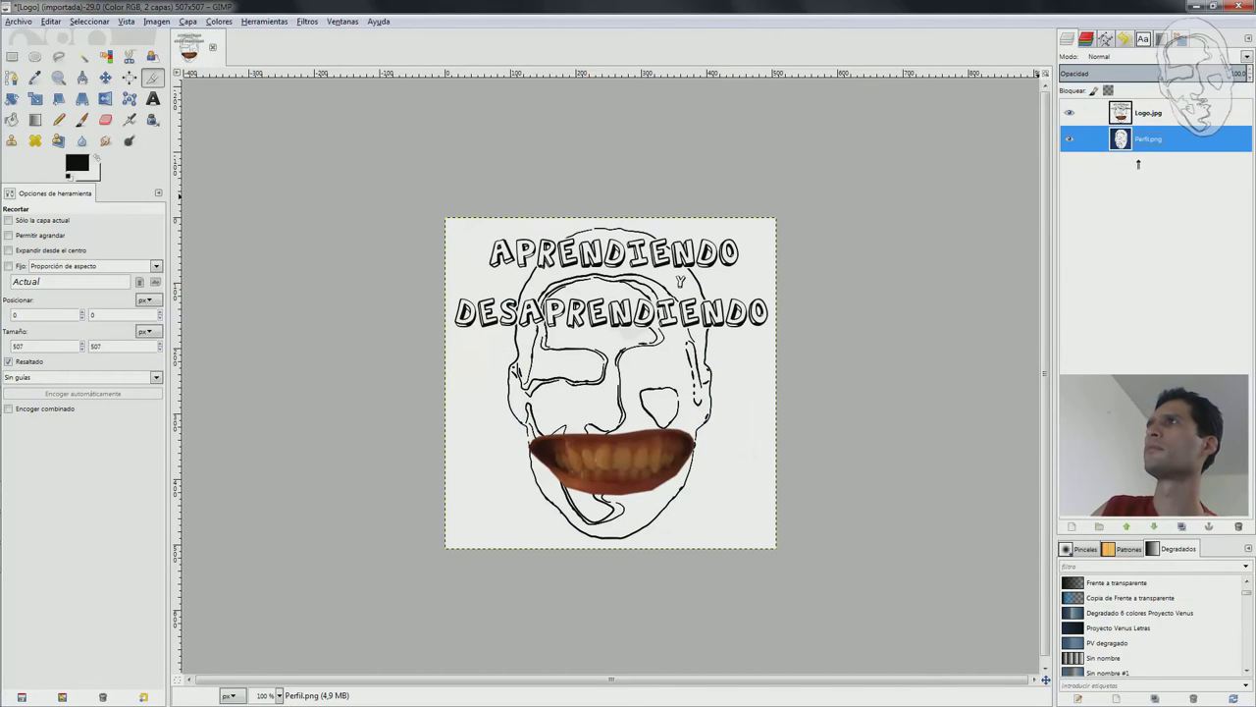
pyautogui.moveTo(1154, 115); pyautogui.dragTo(1153, 111)
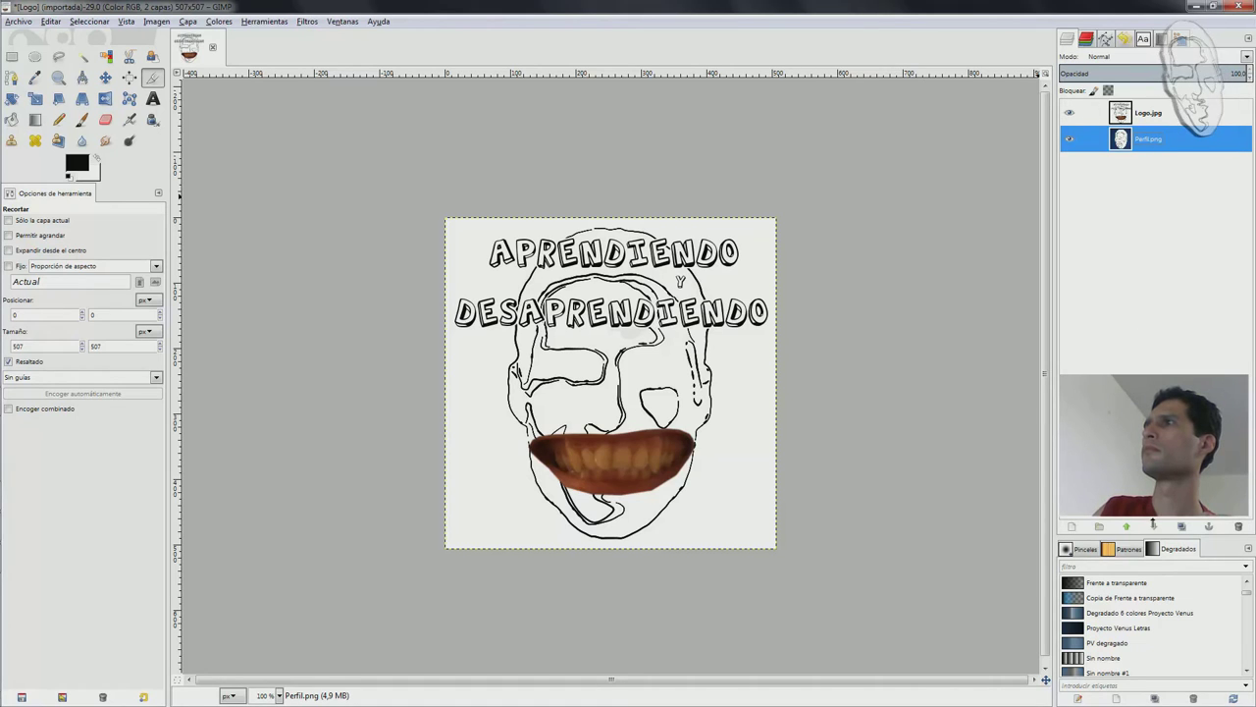
pyautogui.click(1128, 527)
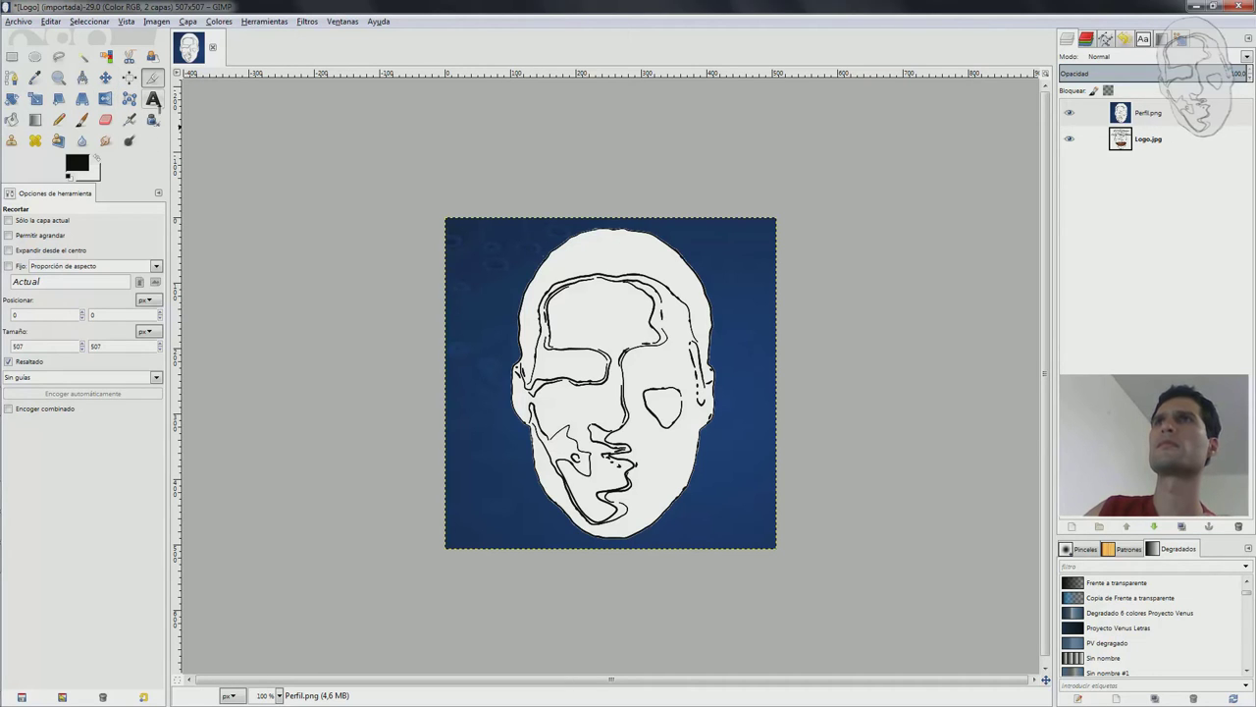
# Step: Switch between the two layers to leave Logo.jpg active, and open the Archivo menu
pyautogui.click(1141, 142)
pyautogui.press('Up')
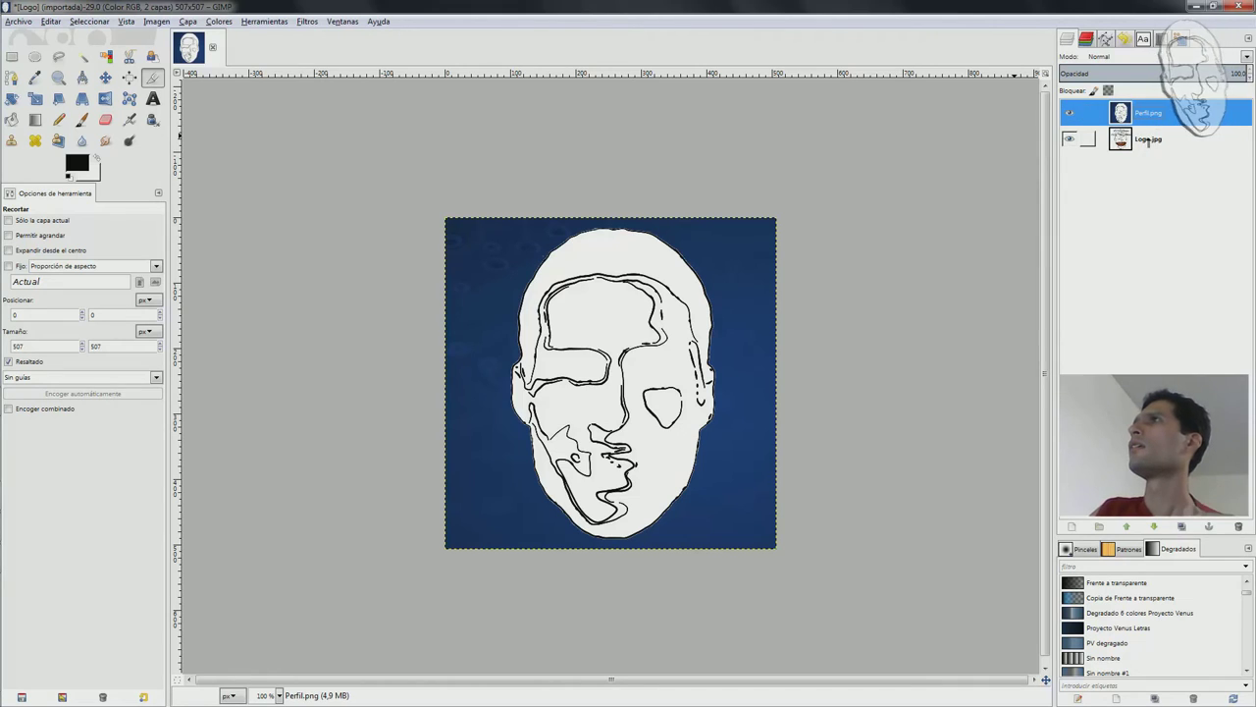
pyautogui.click(1148, 141)
pyautogui.press('Up')
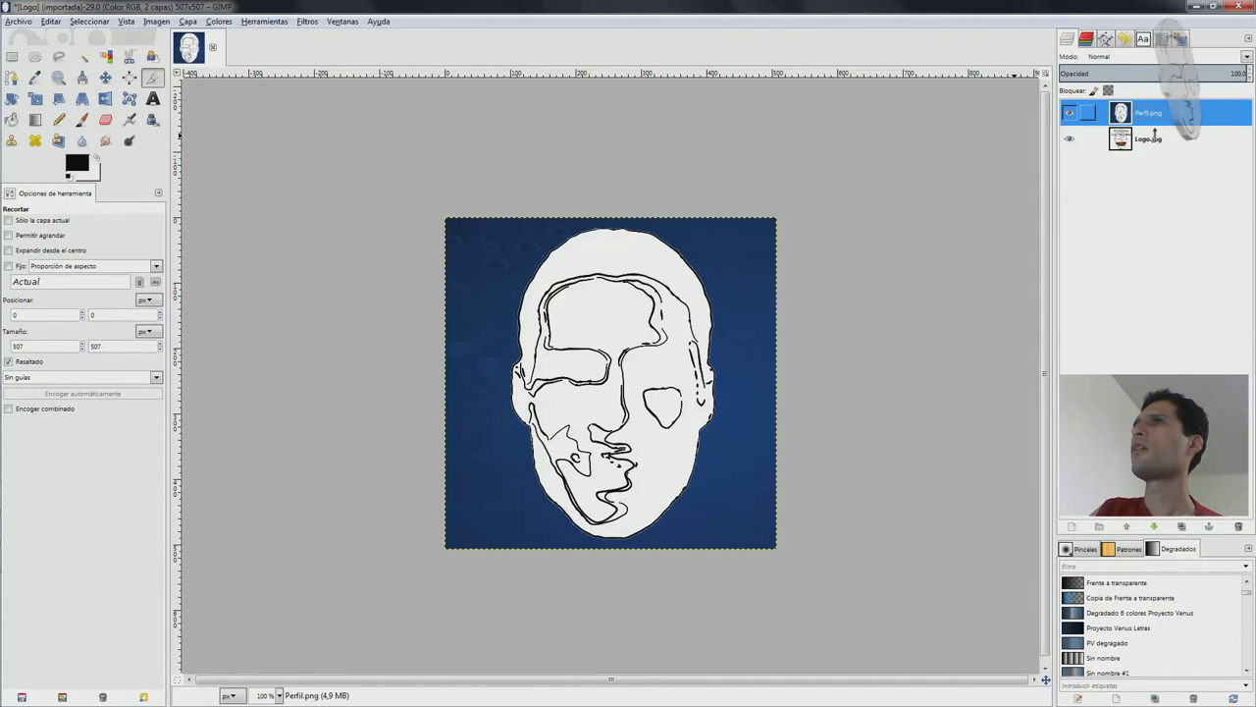
pyautogui.press('Down')
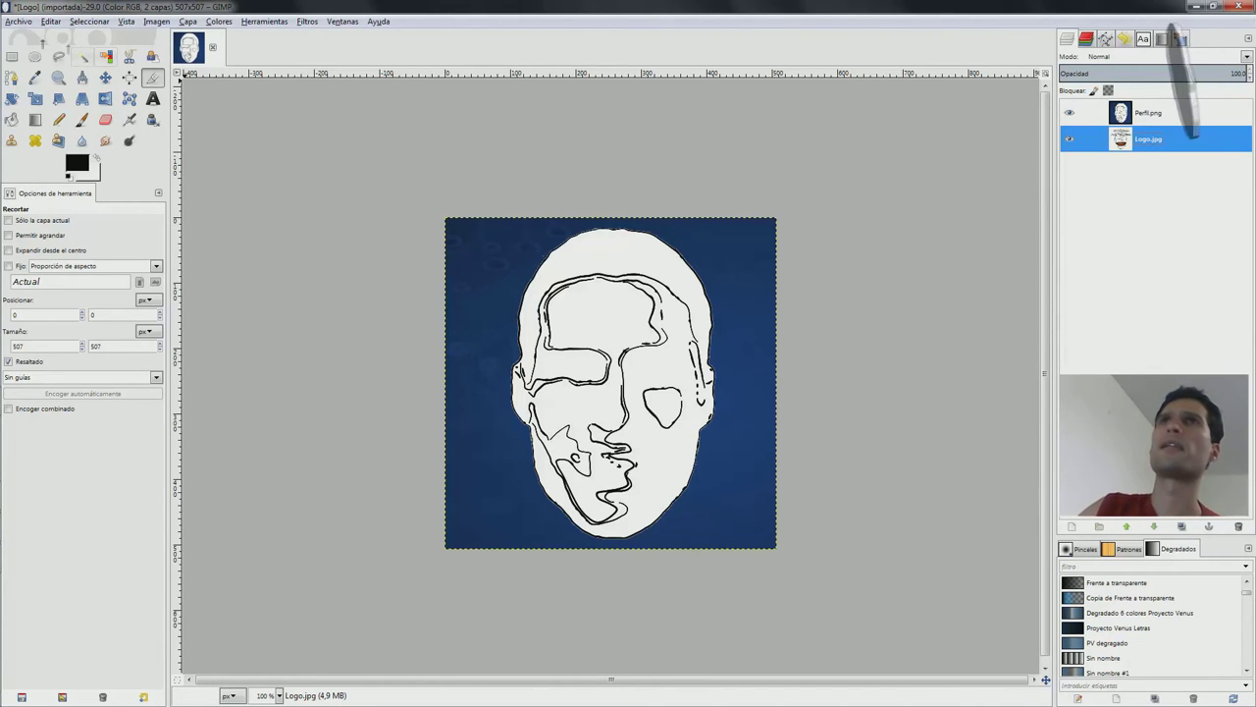
pyautogui.click(17, 20)
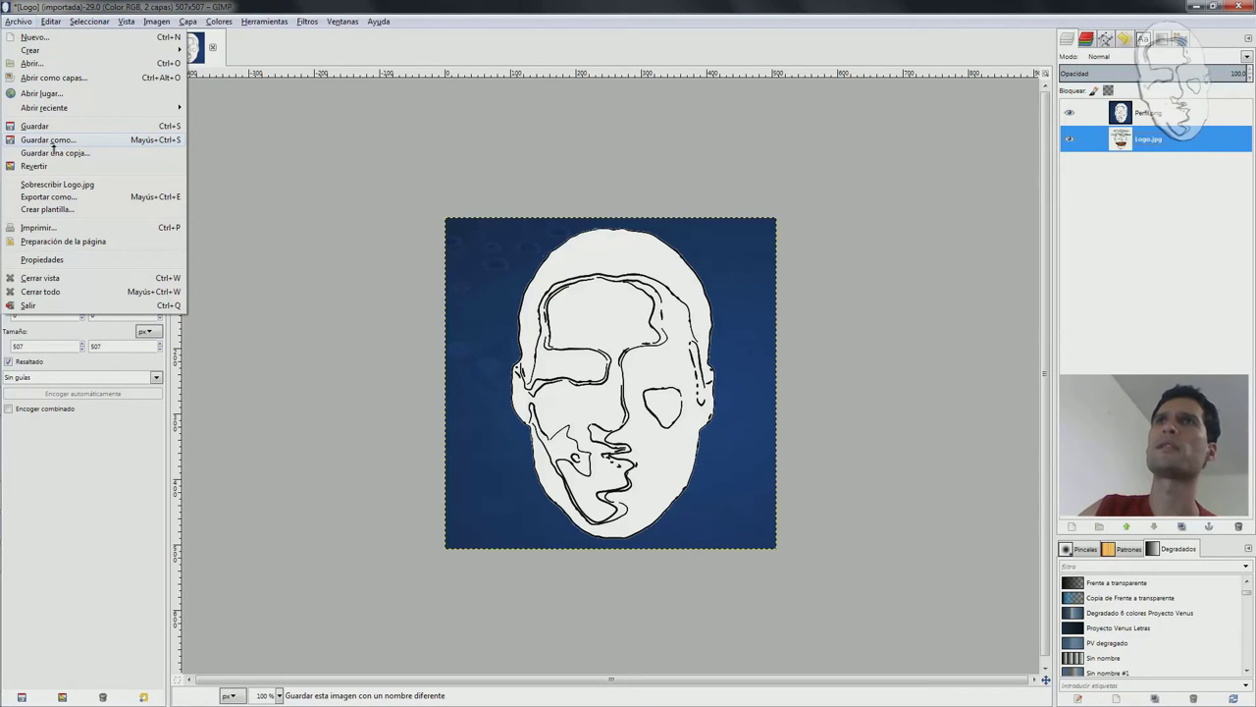
# Step: Open Exportar como, cancel it, and reopen it from the Archivo menu
pyautogui.click(64, 200)
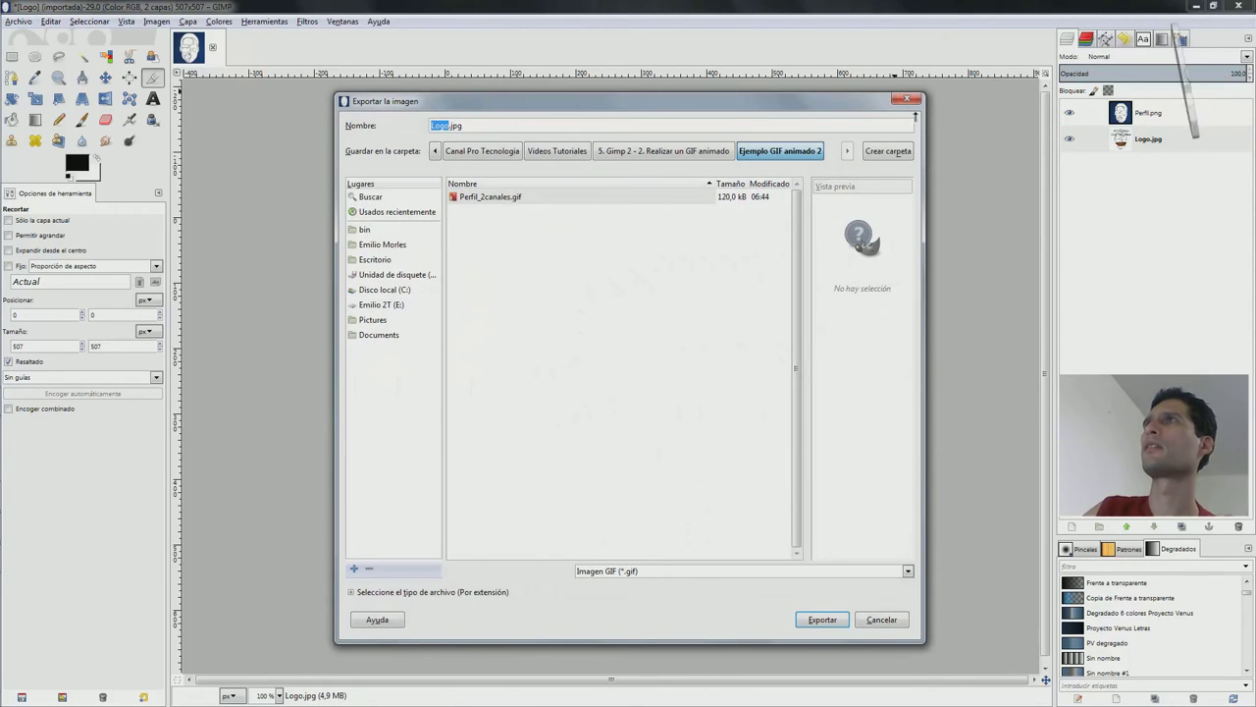
pyautogui.click(908, 99)
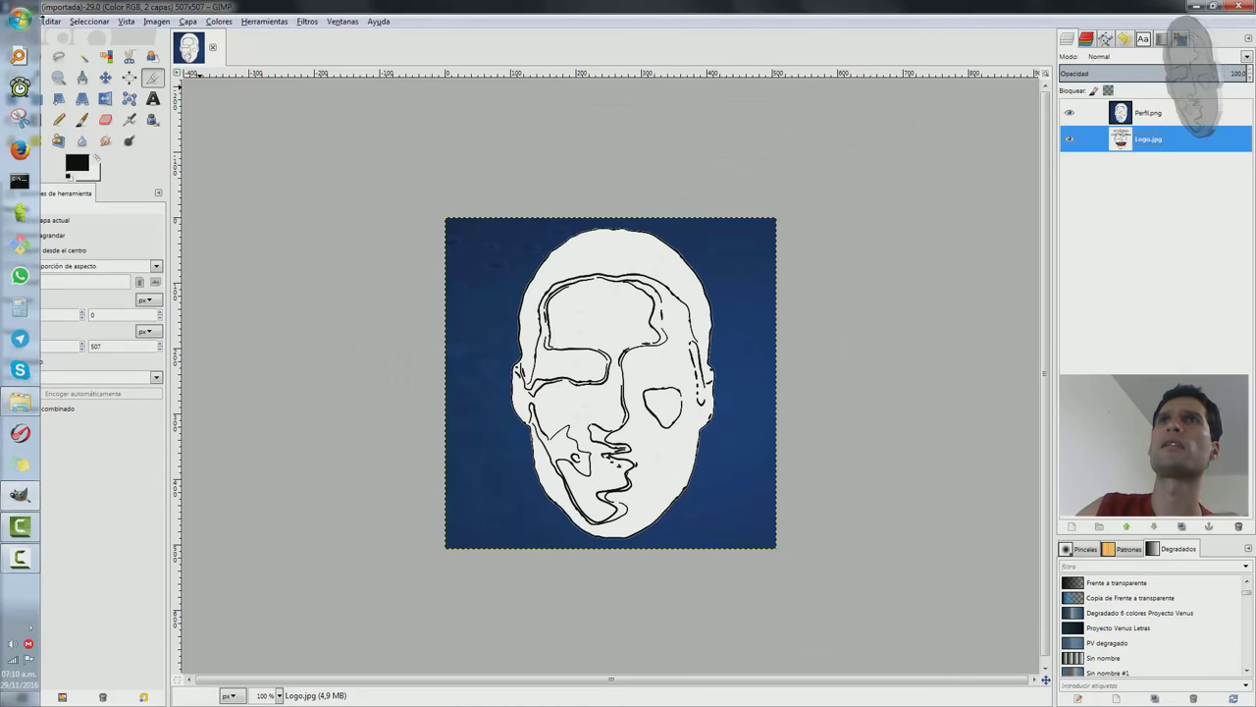
pyautogui.click(18, 20)
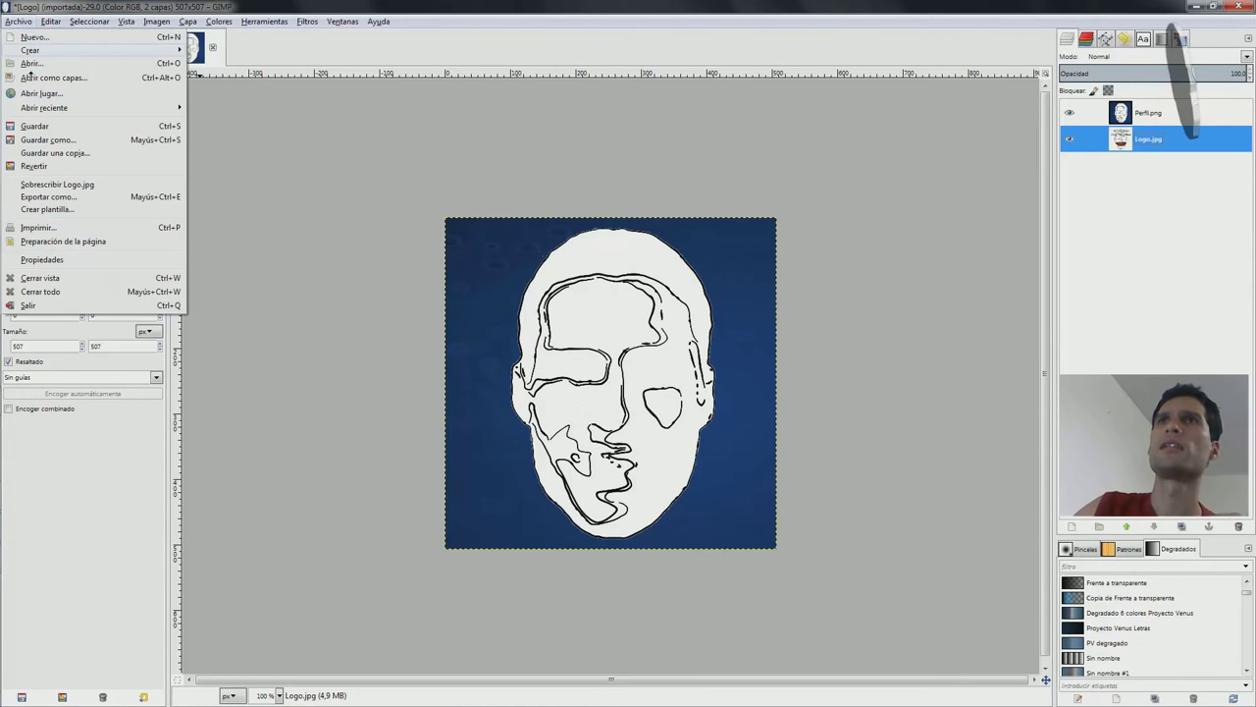
pyautogui.click(65, 197)
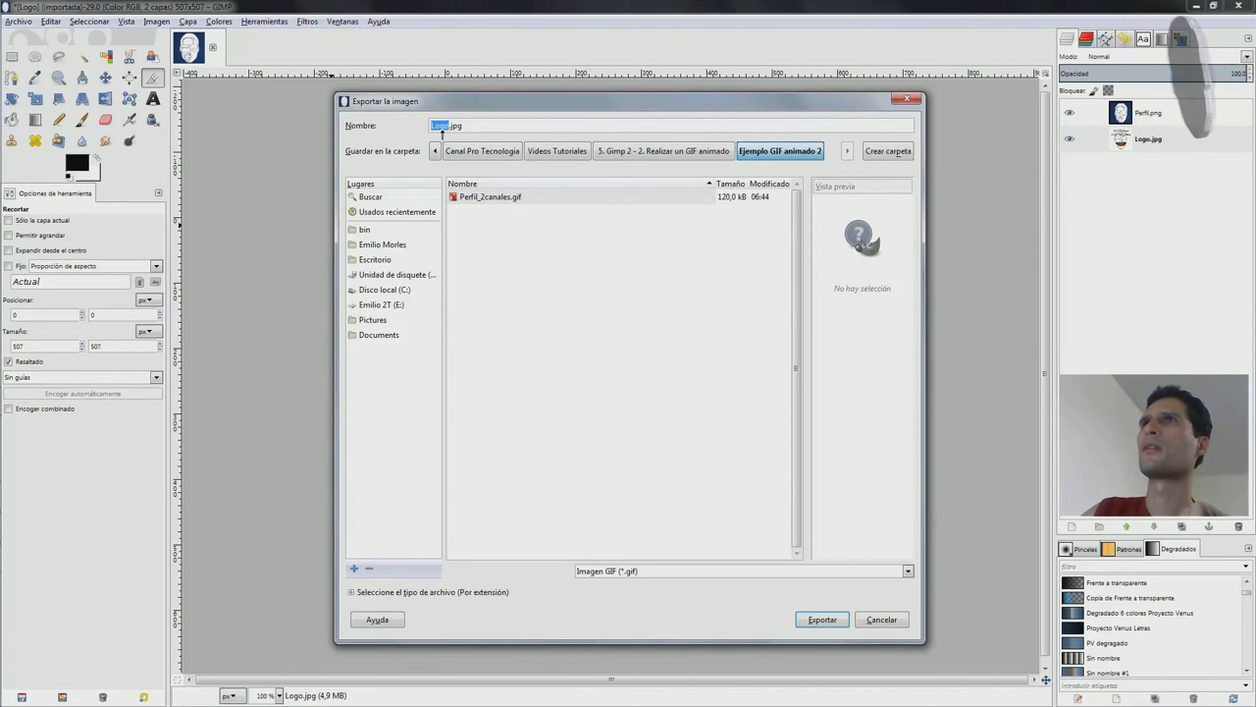
# Step: Export over the existing Perfil_2canales.gif as a GIF image, confirming the replacement
pyautogui.click(480, 199)
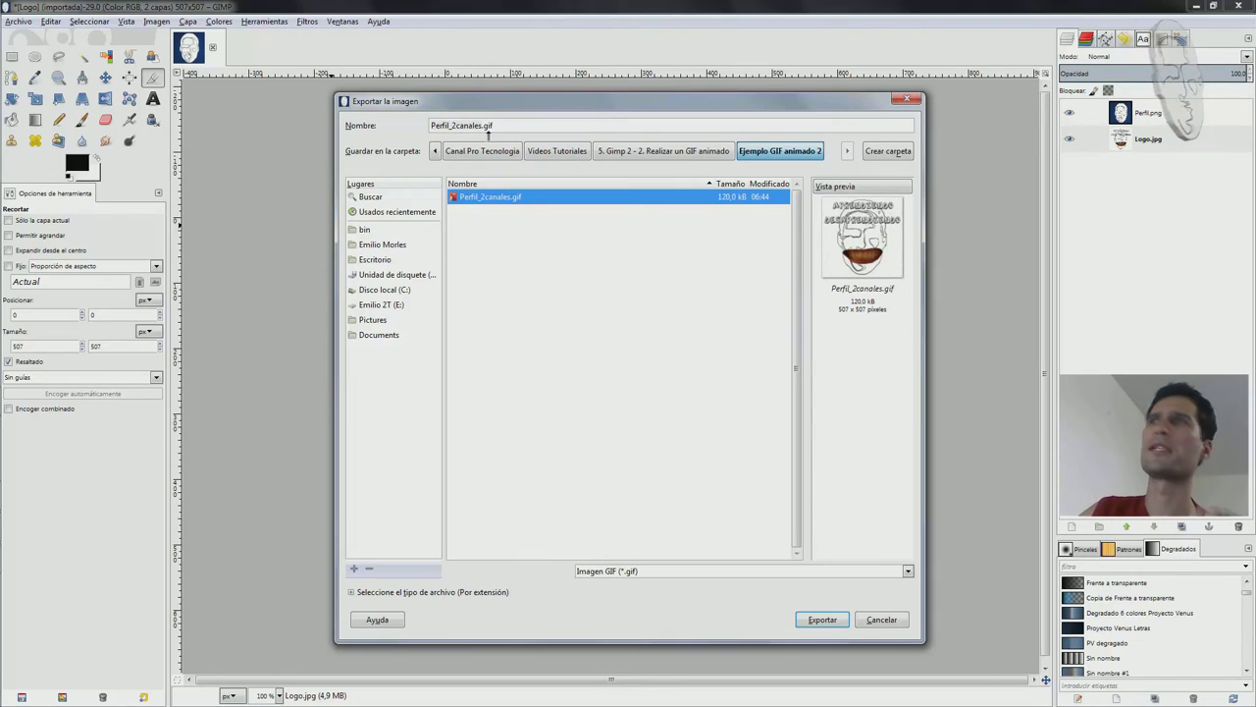
pyautogui.click(483, 128)
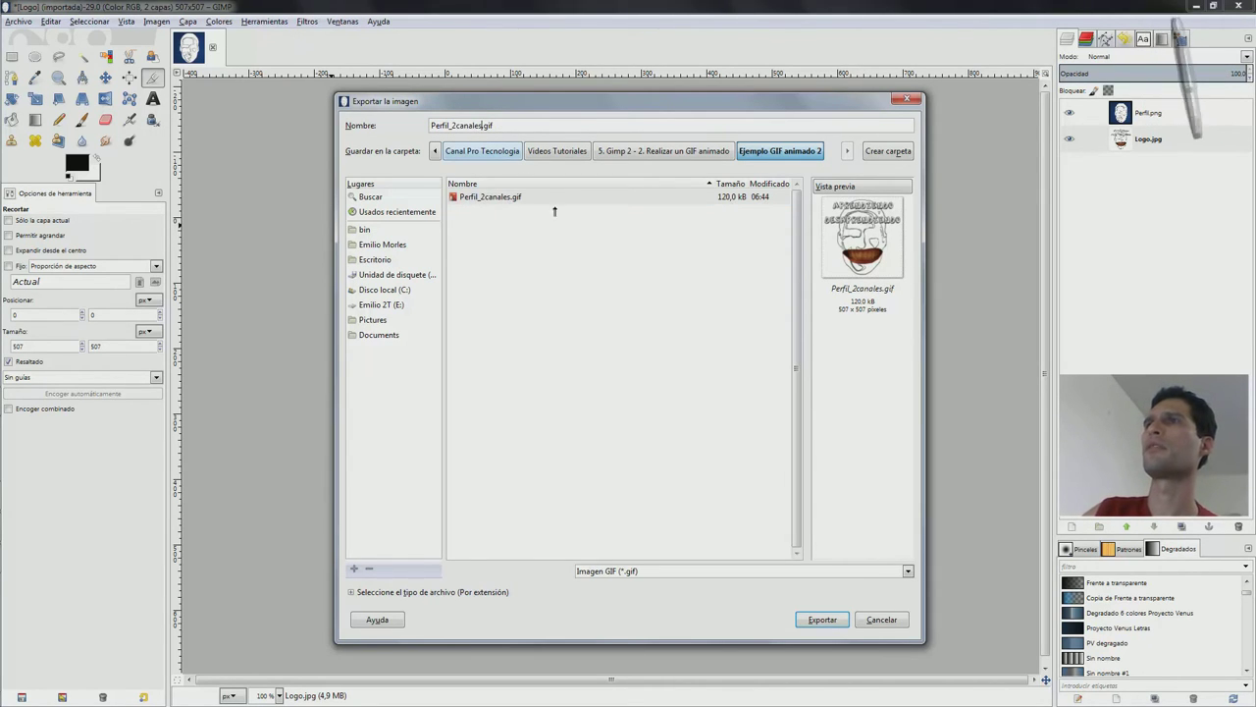
pyautogui.click(908, 571)
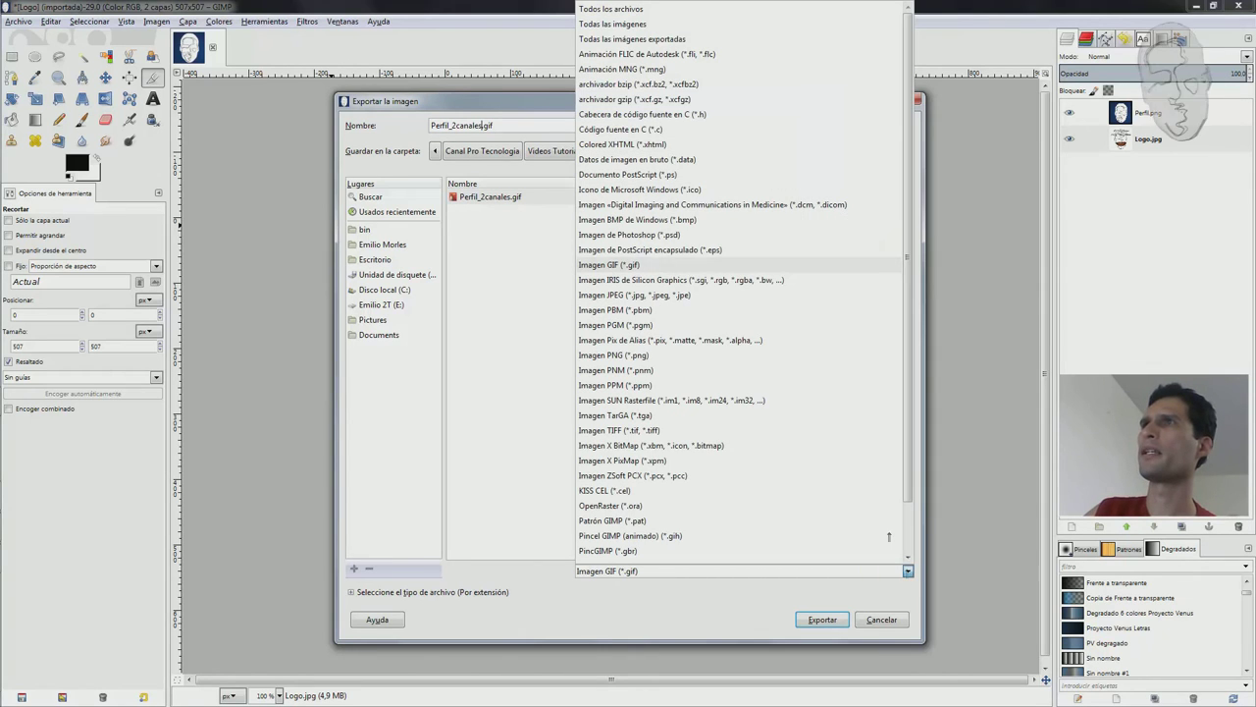
pyautogui.click(623, 265)
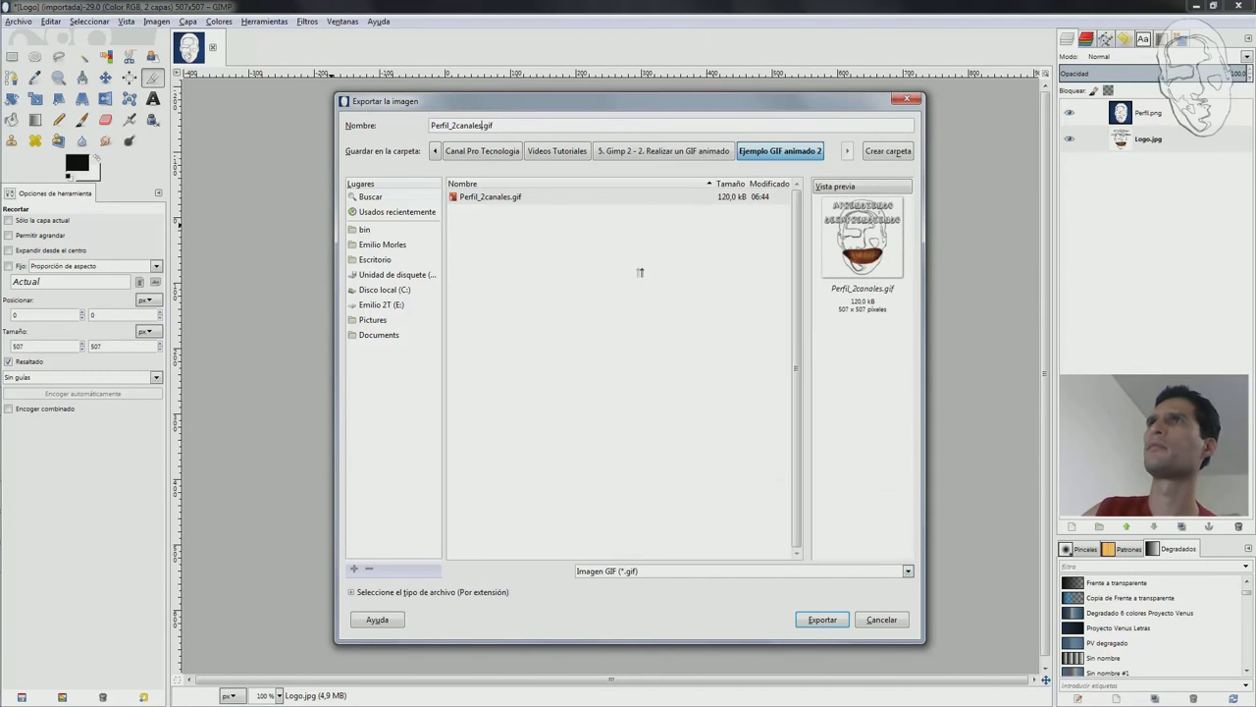
pyautogui.click(821, 620)
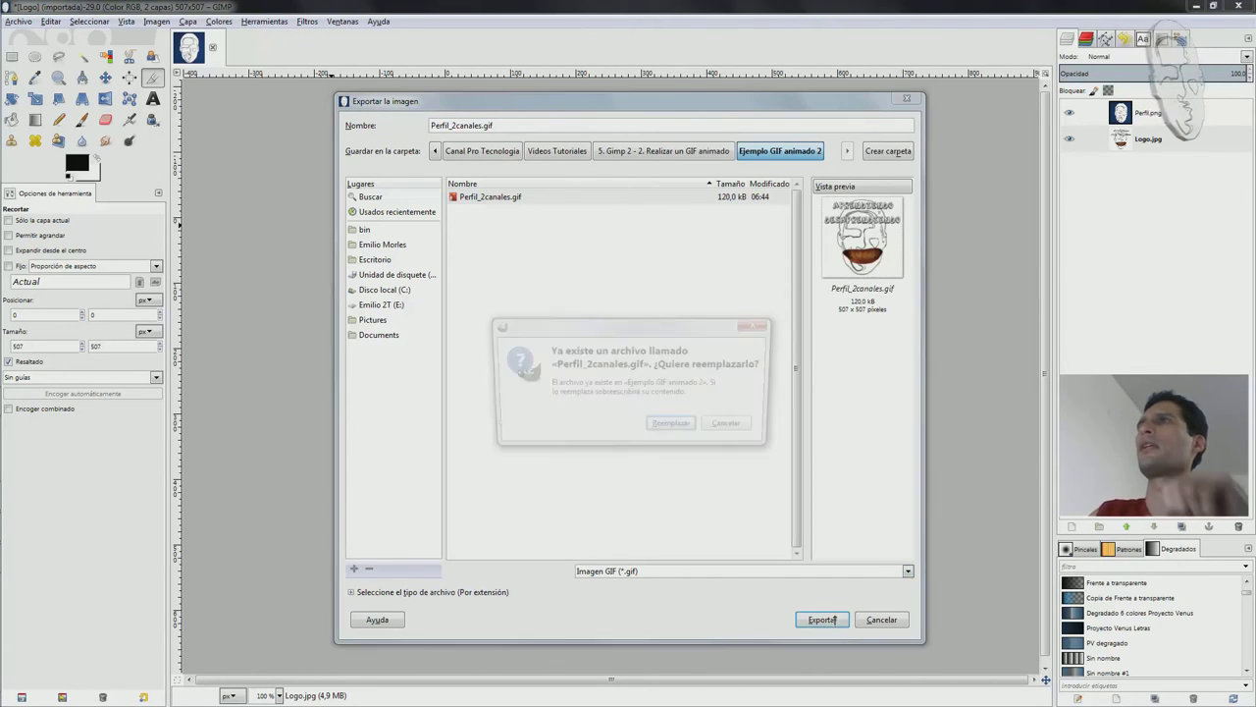
pyautogui.click(674, 427)
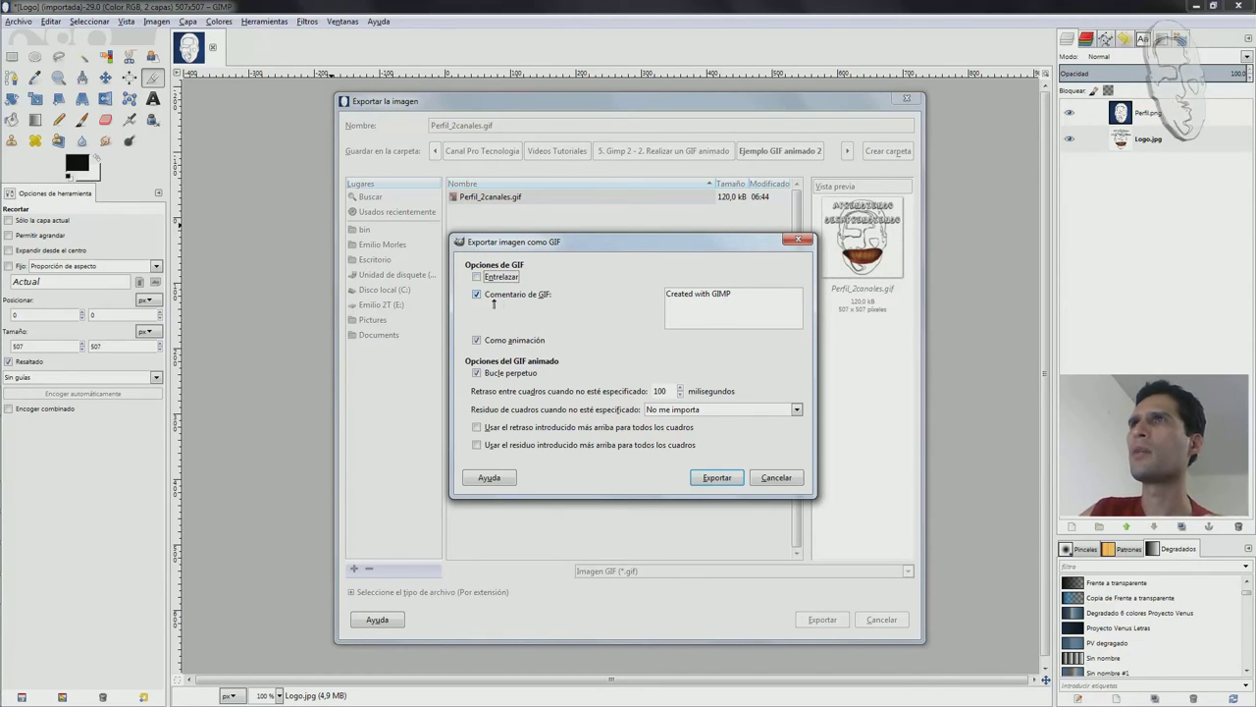
# Step: Set the GIF comment to the author credit, 400 ms delay, one frame per layer (reemplazar), and export
pyautogui.moveTo(739, 297); pyautogui.dragTo(644, 282)
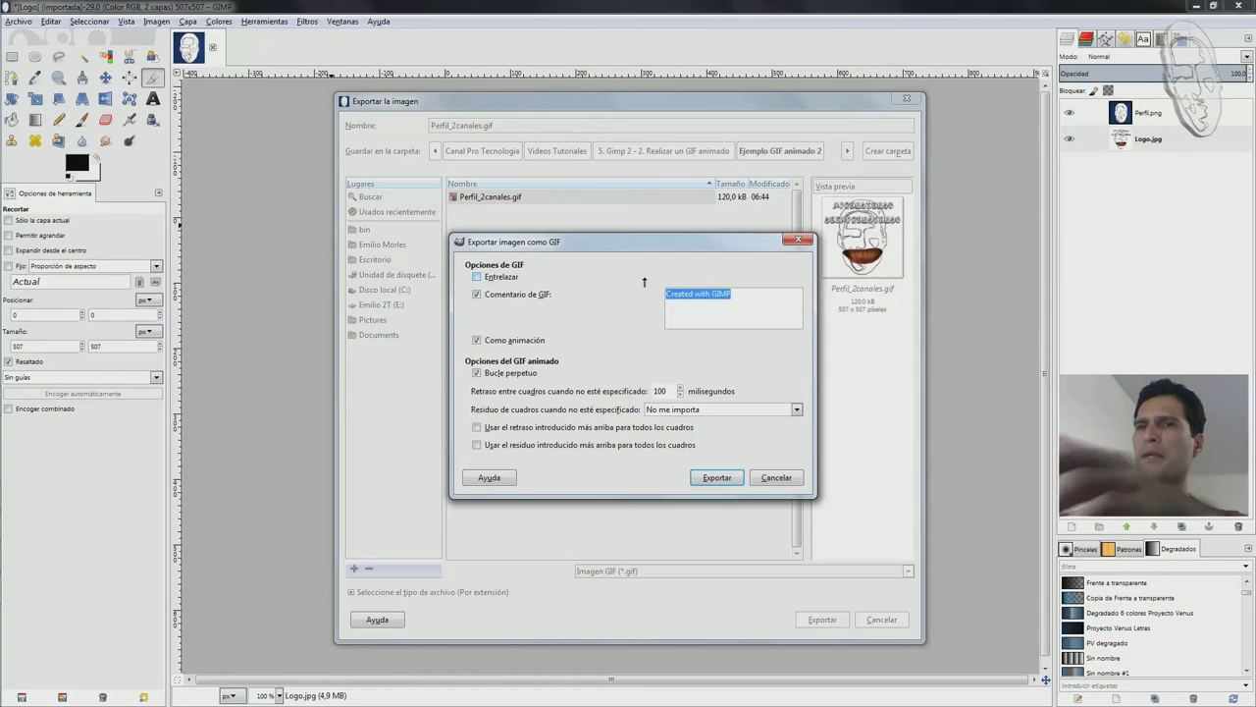
pyautogui.write('Creado ')
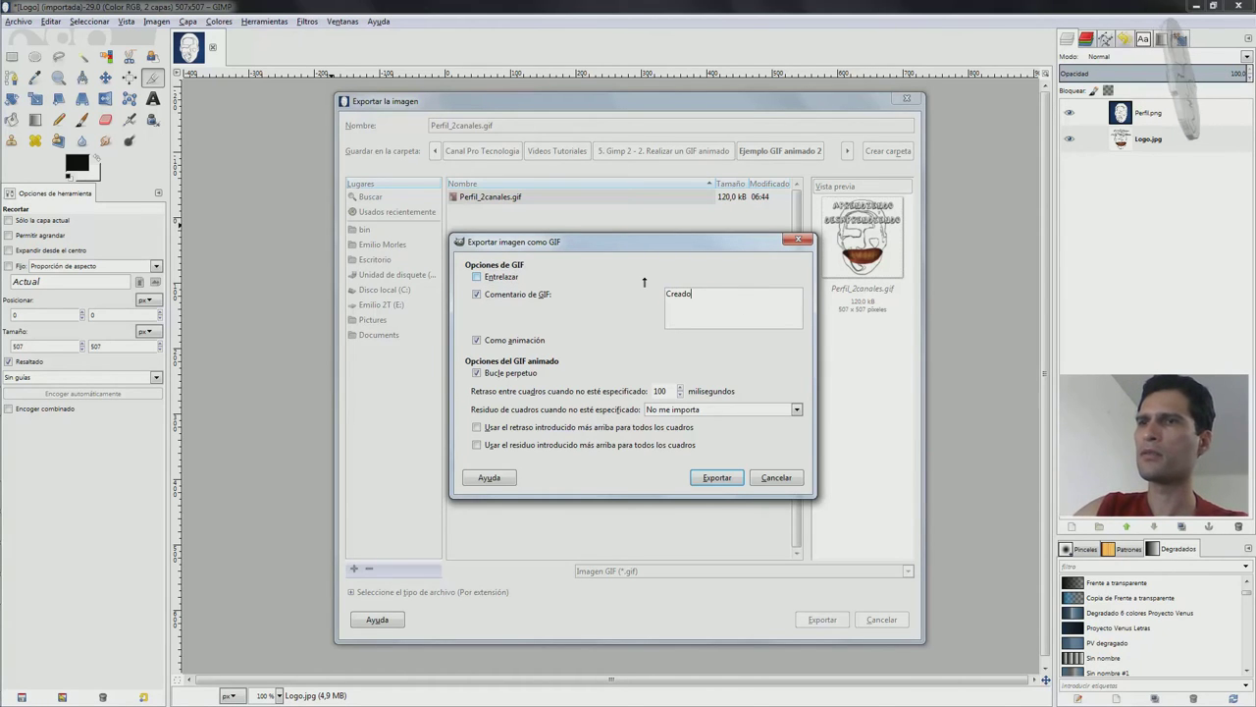
pyautogui.write('por Emilio Morles')
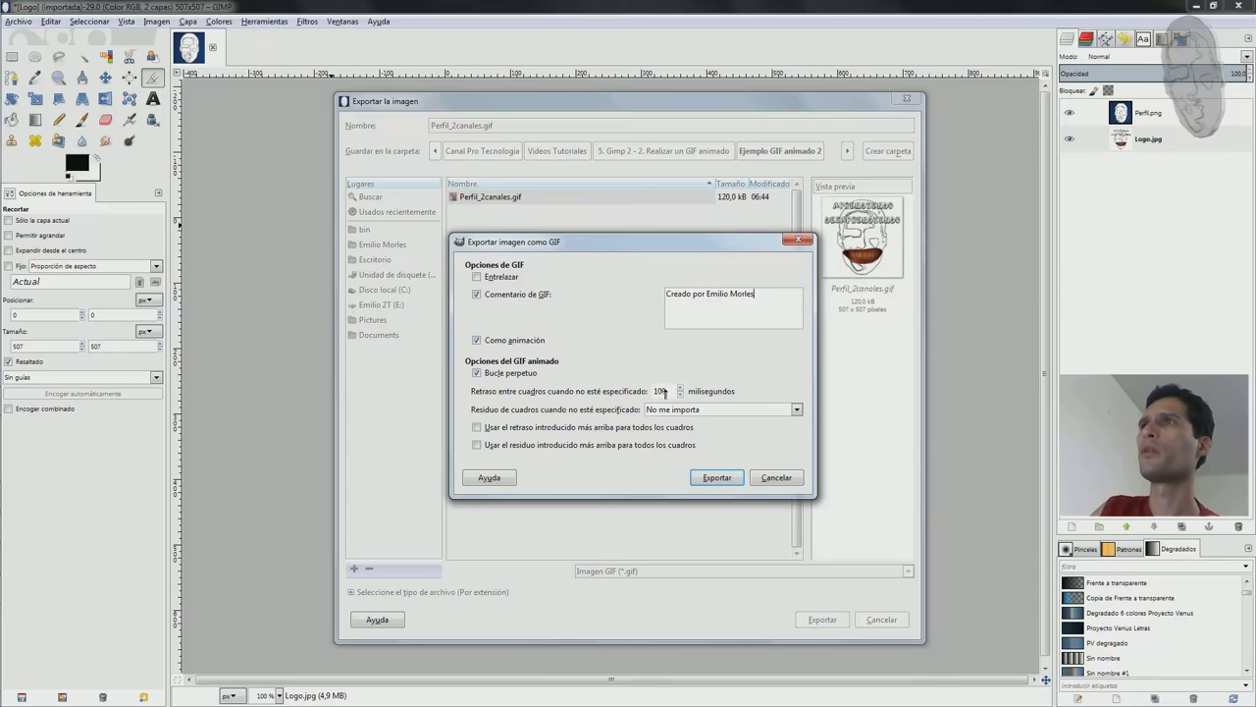
pyautogui.write('4')
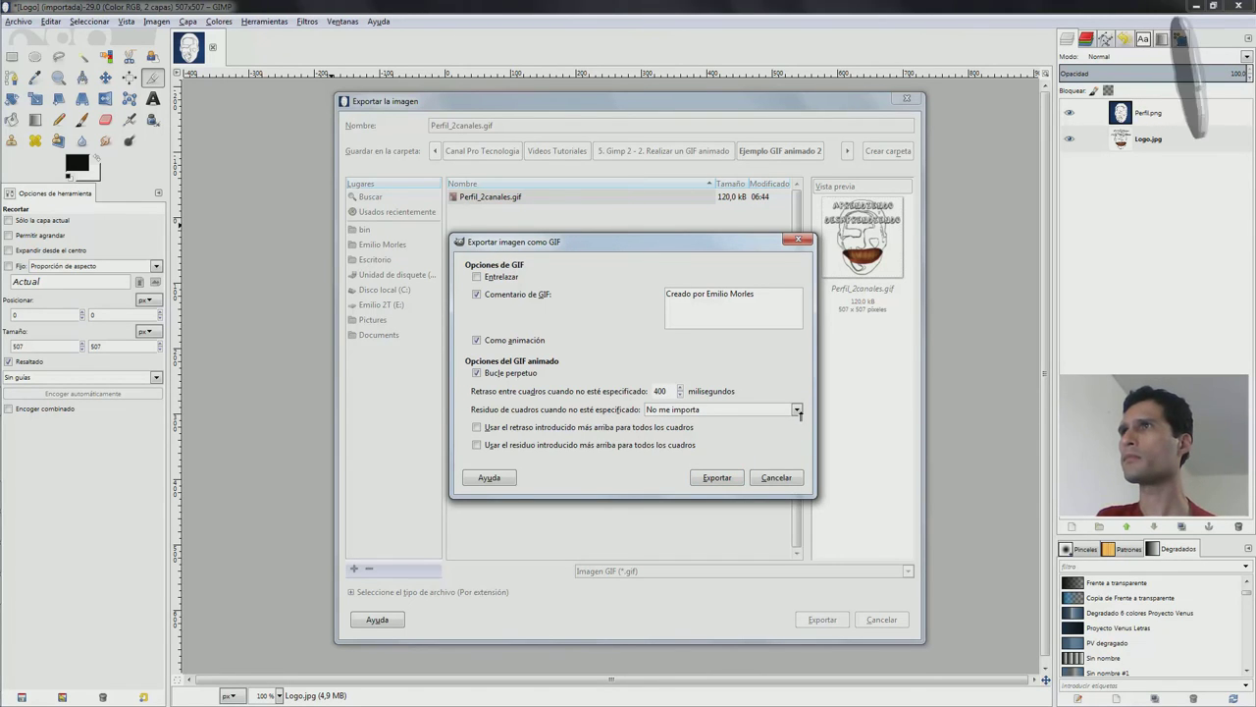
pyautogui.click(798, 410)
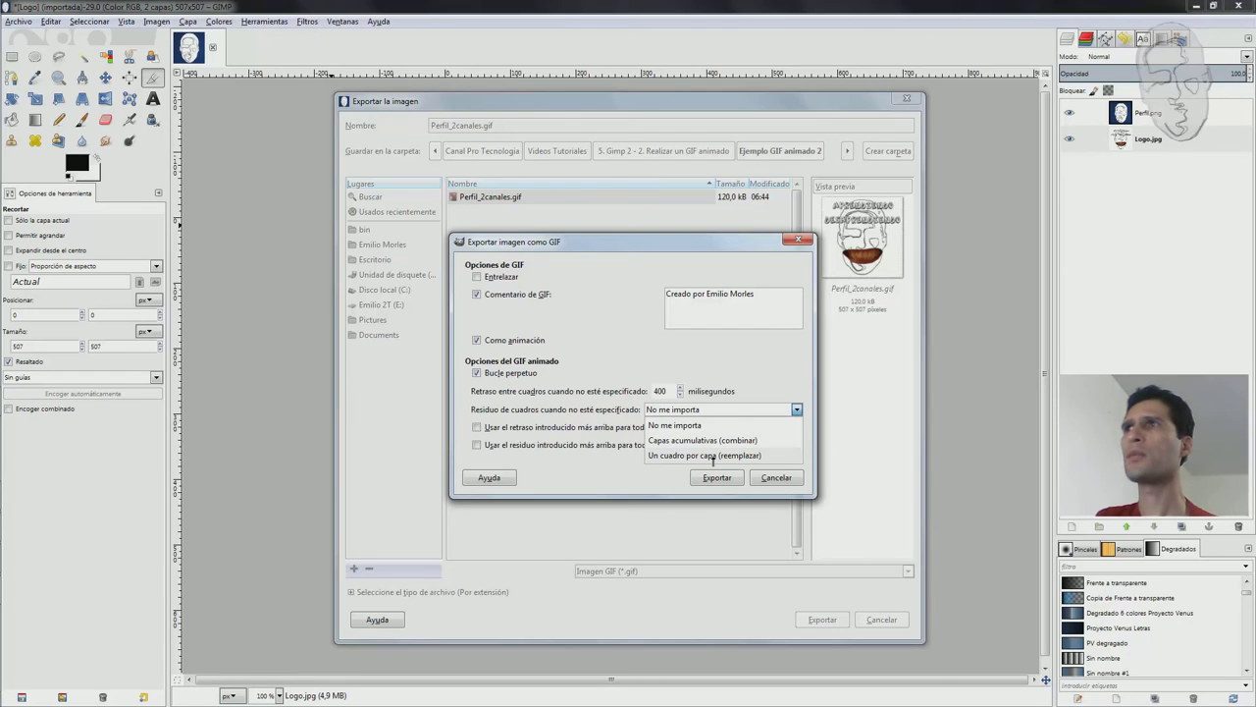
pyautogui.click(714, 457)
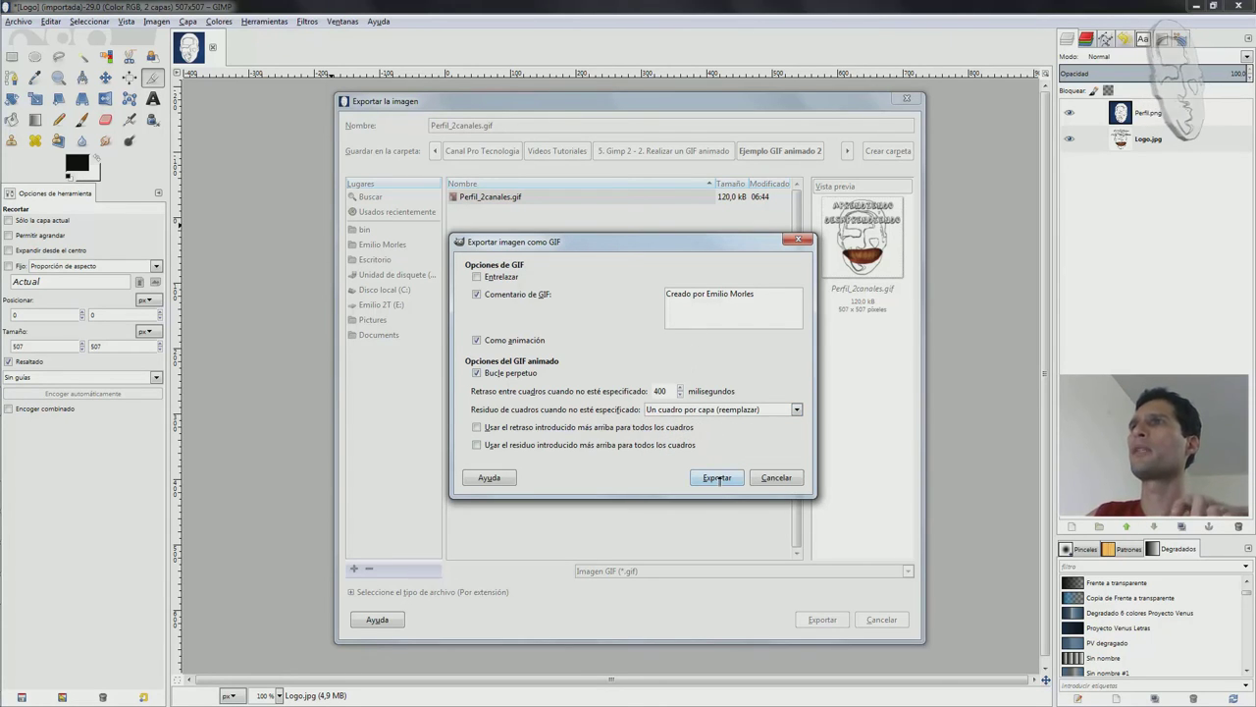
pyautogui.click(718, 478)
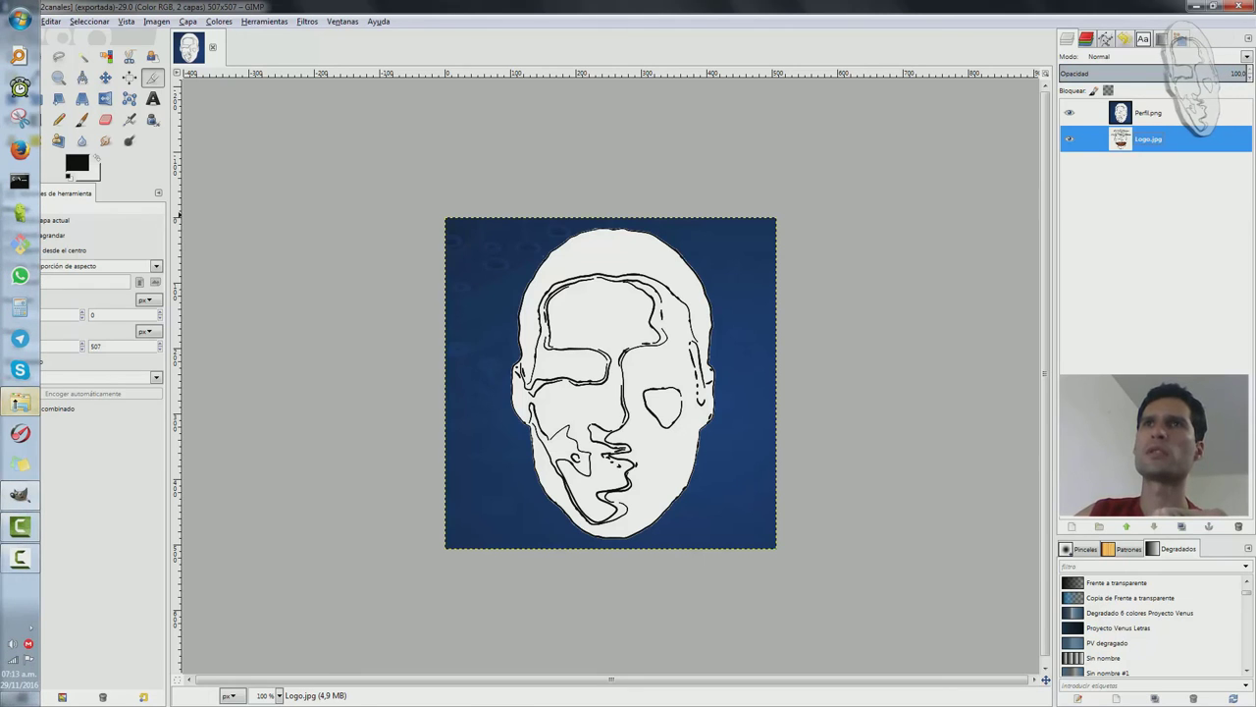
# Step: Play Perfil_2canales.gif in Firefox to check the alternating face and logo frames, then close it
pyautogui.click(20, 403)
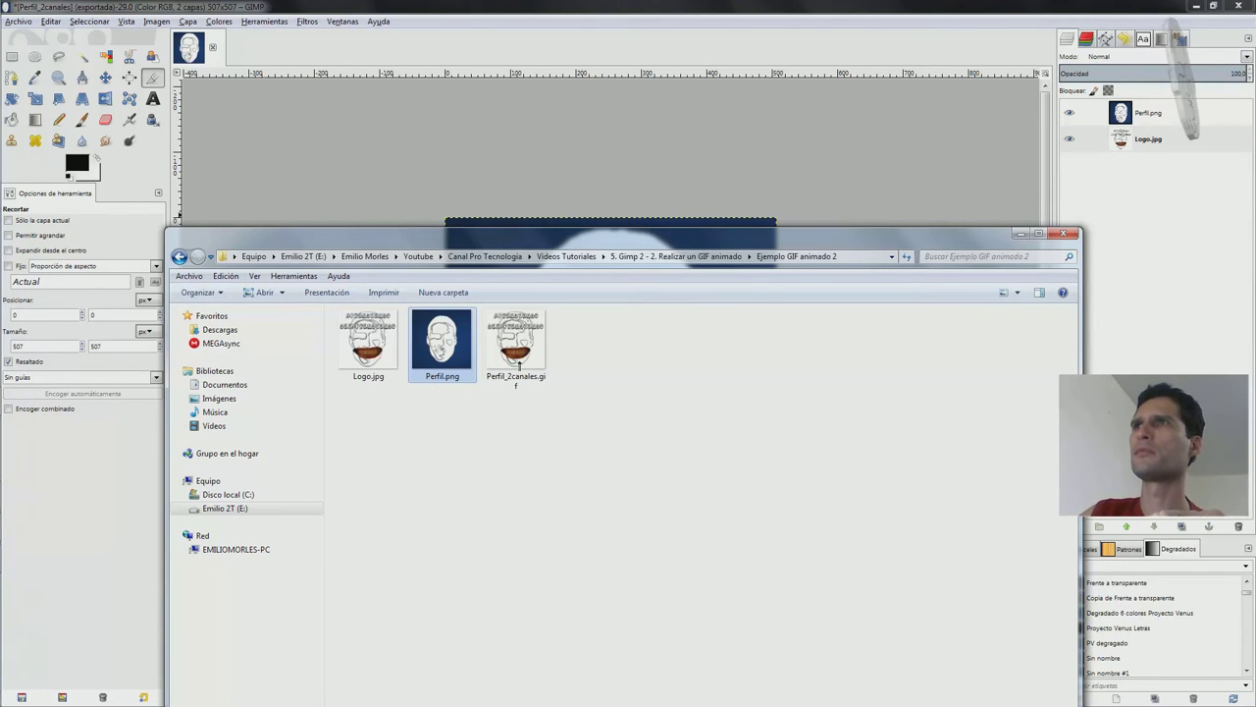
pyautogui.click(525, 349)
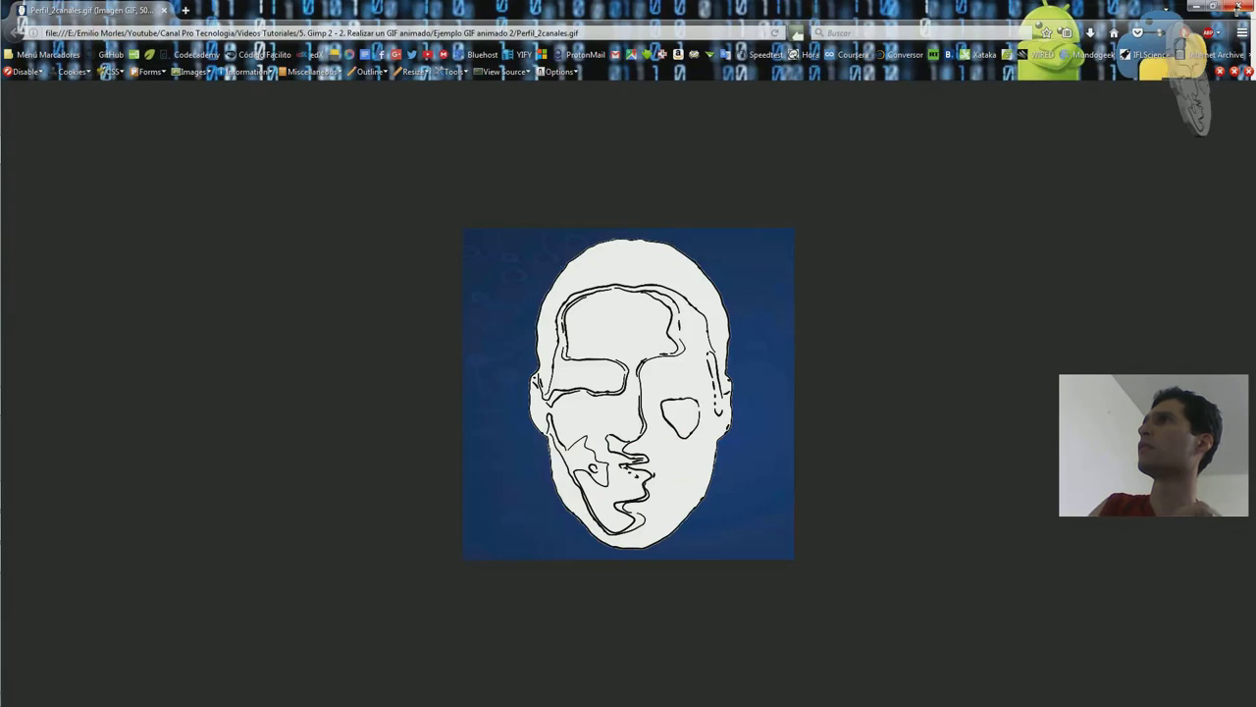
pyautogui.click(1239, 6)
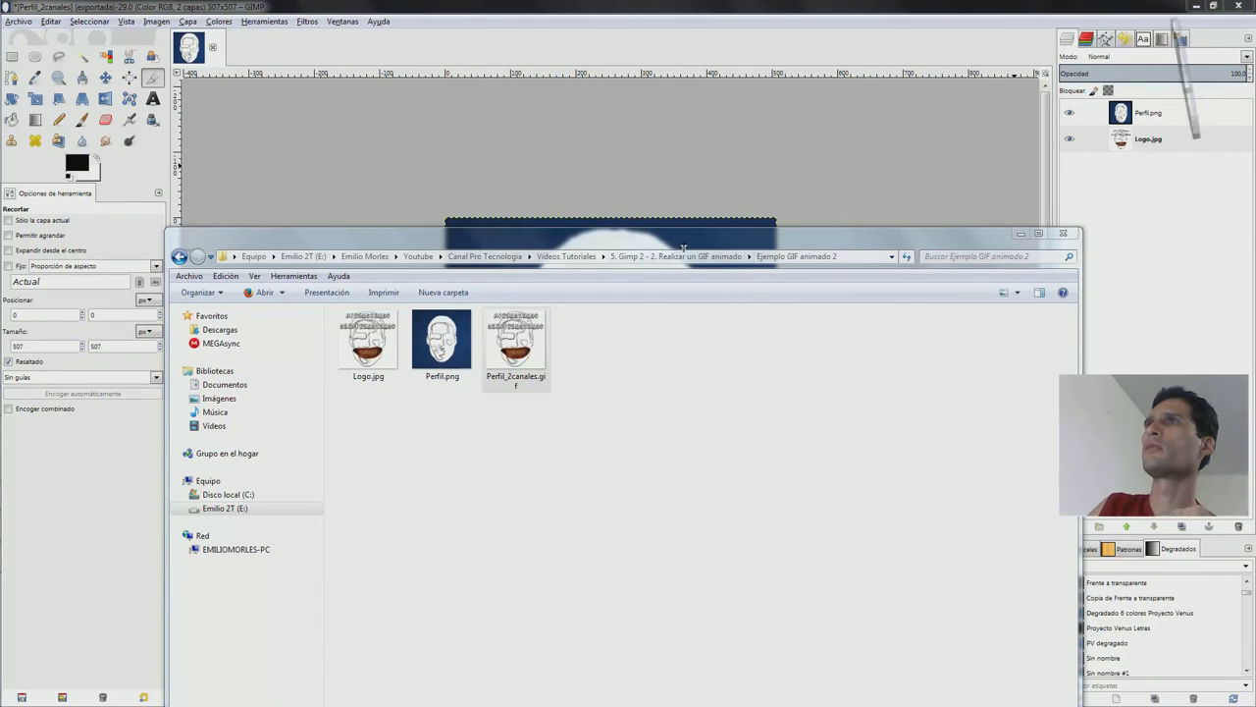
# Step: Close the Ejemplo GIF animado 2 folder window, then close the Perfil_2canales image discarding changes
pyautogui.moveTo(684, 248); pyautogui.dragTo(725, 122)
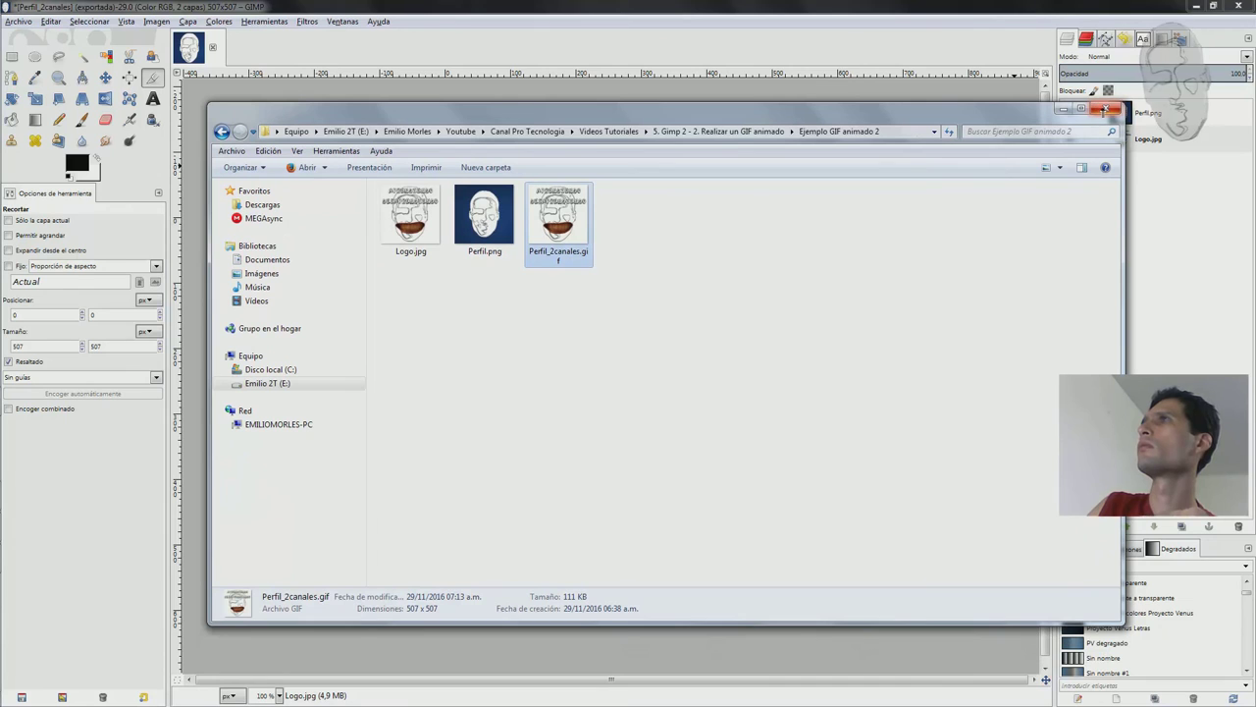
pyautogui.click(1107, 108)
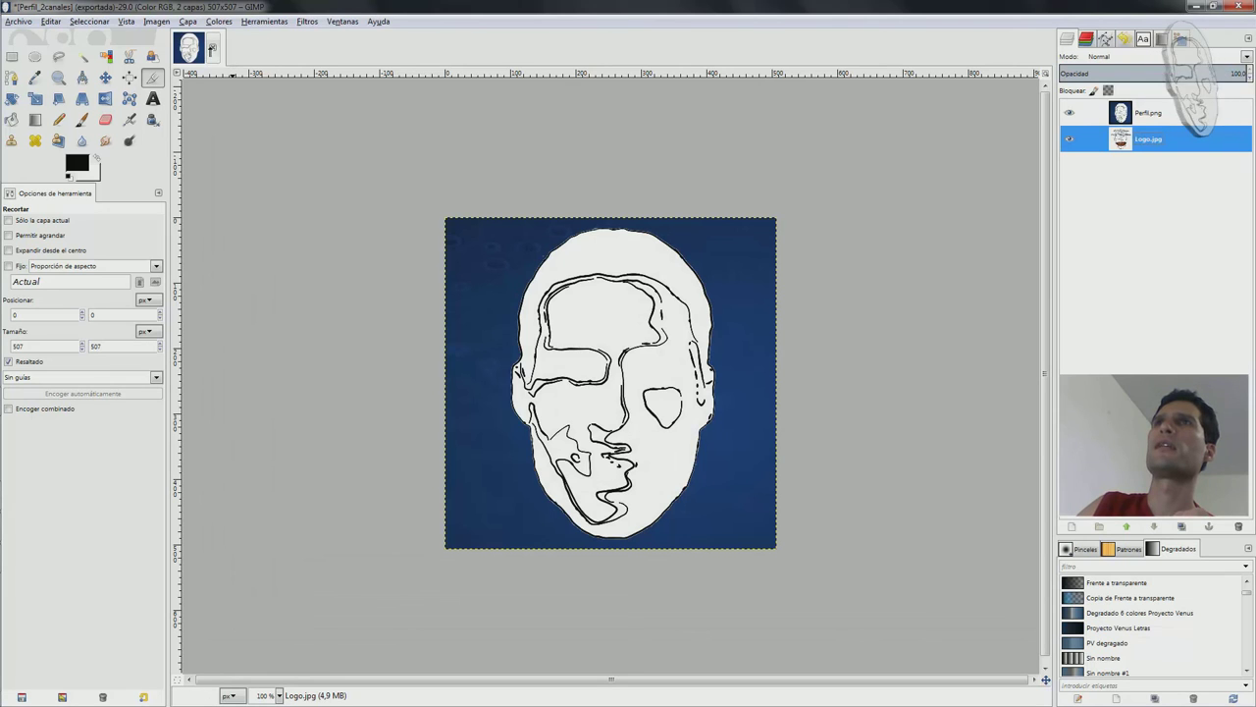
pyautogui.click(212, 47)
pyautogui.click(653, 448)
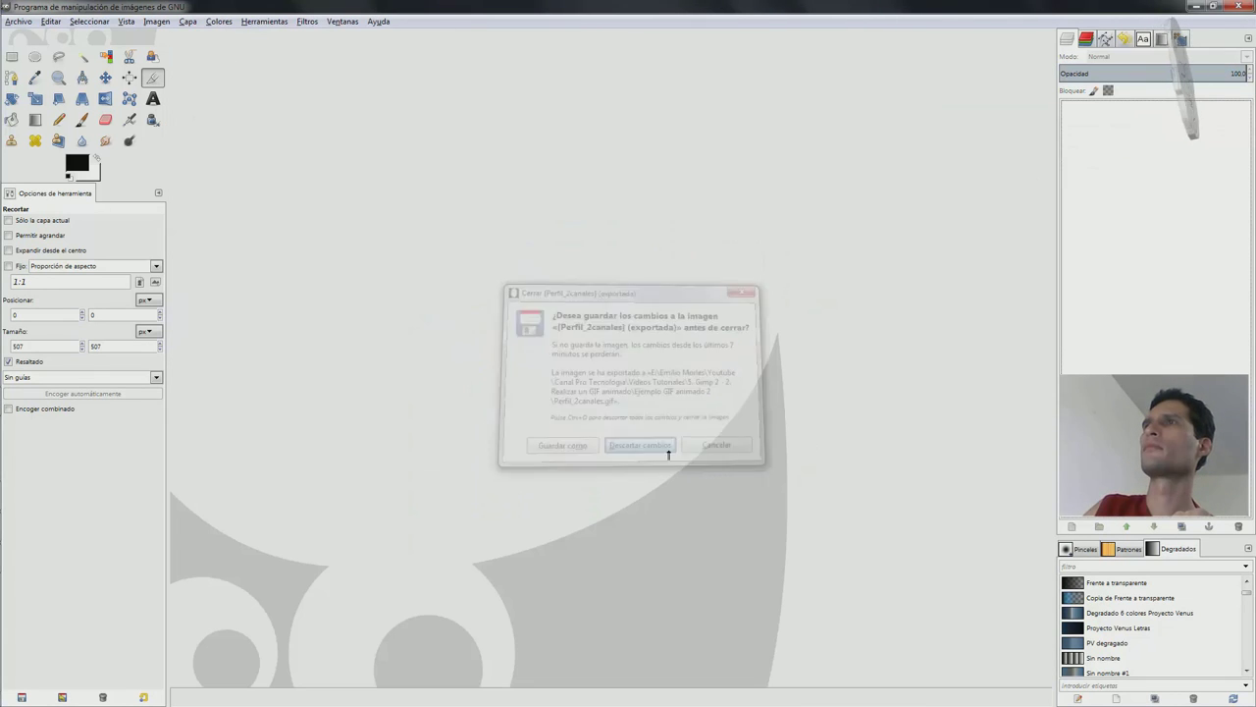